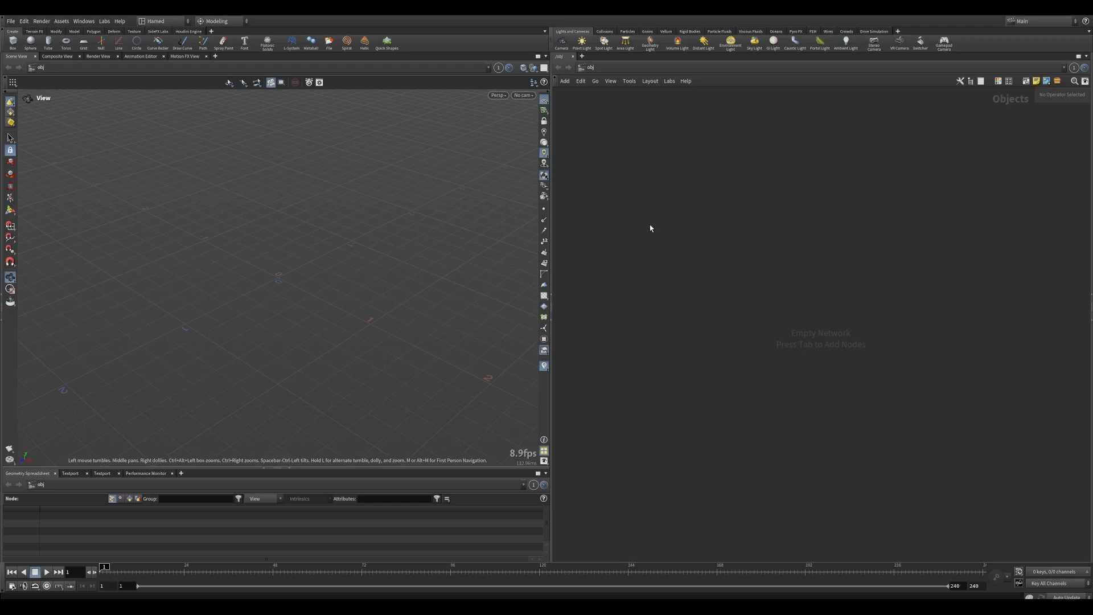
Create a Geometry object at the object level and go inside its network.
key("Tab")
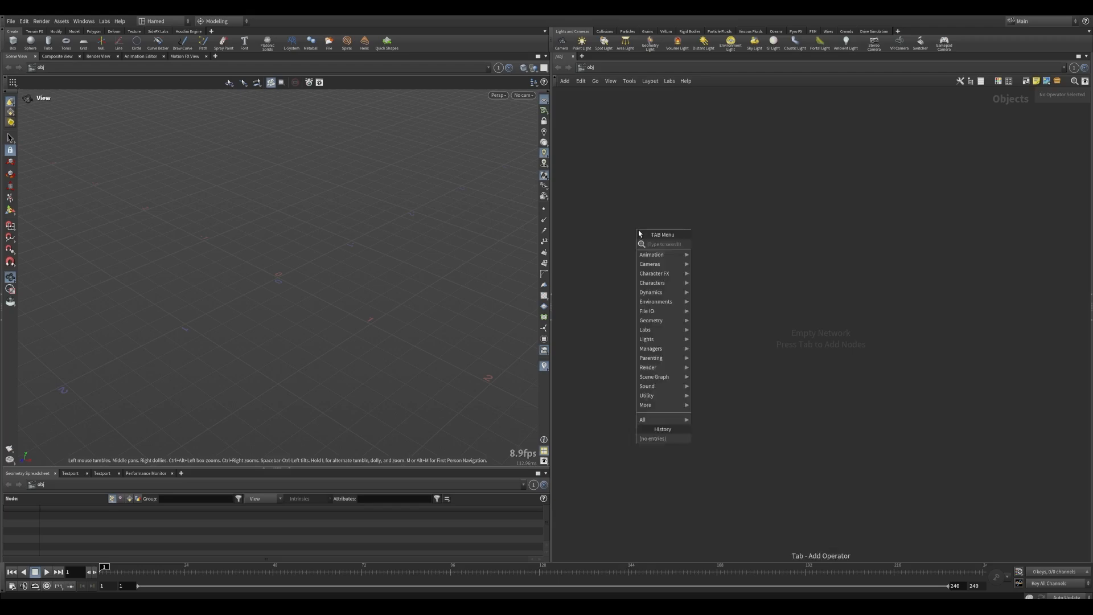
type("gr")
key("Escape")
key("Tab")
type("geo")
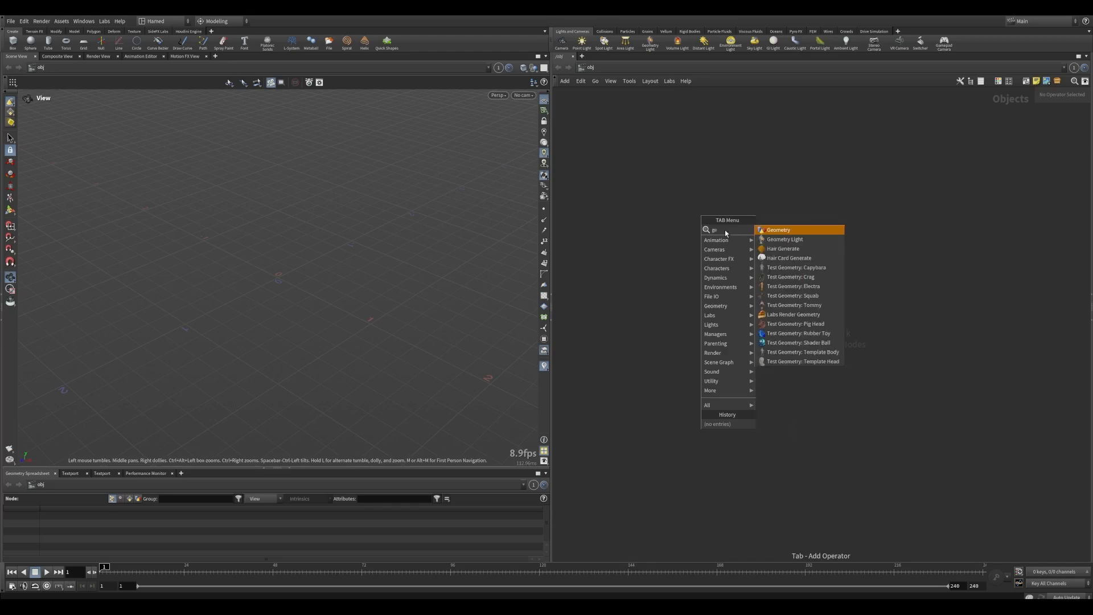
key("Return")
left_click(629, 204)
double_click(634, 207)
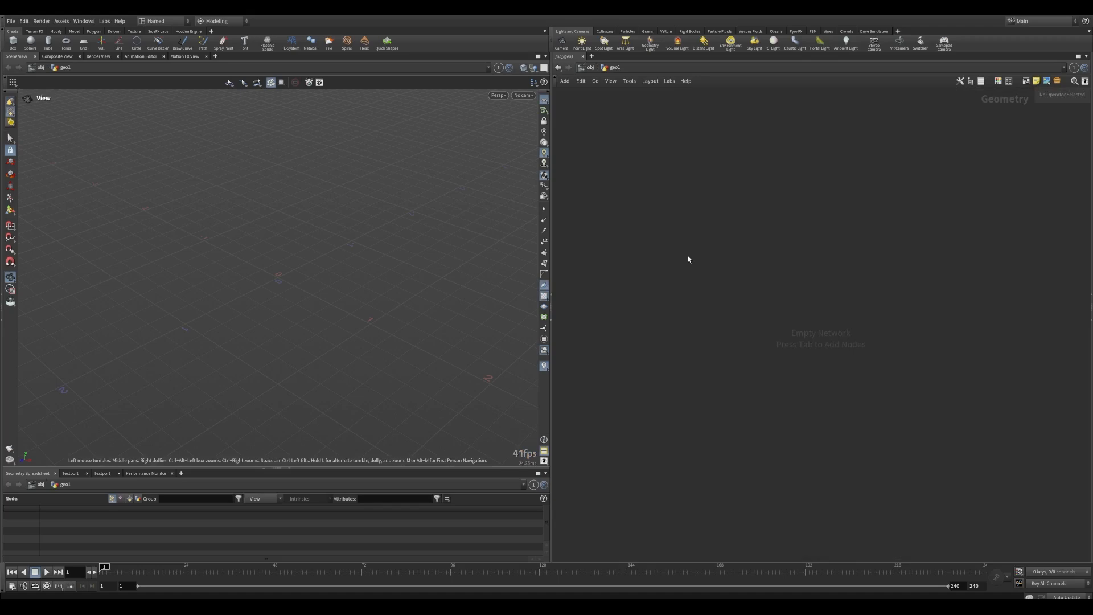
Add a Line node to the geometry network and enlarge the node parameters area.
key("Tab")
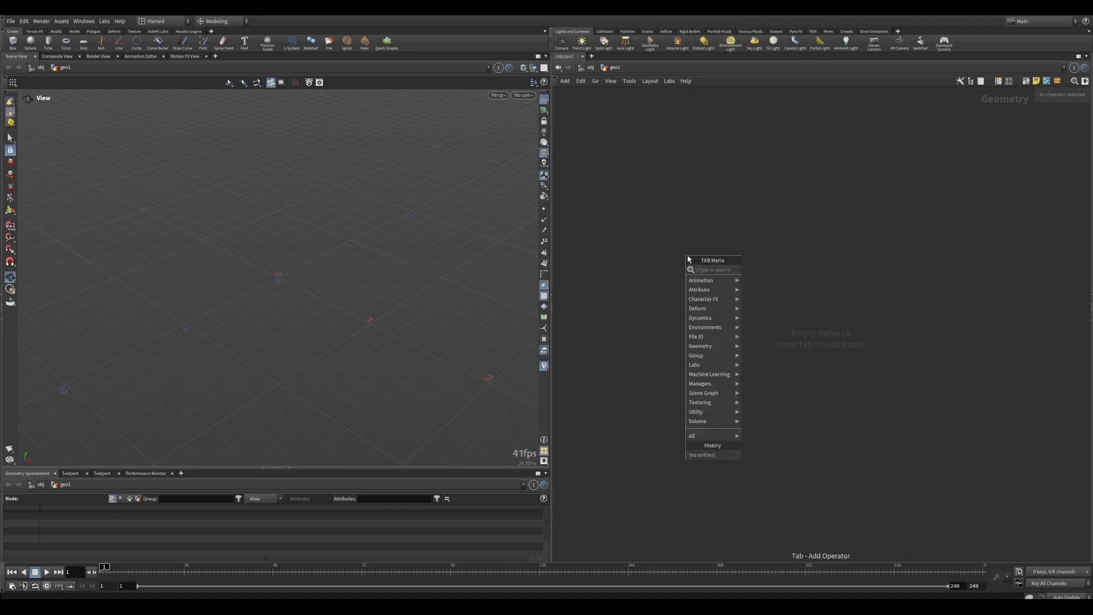
type("li")
key("Return")
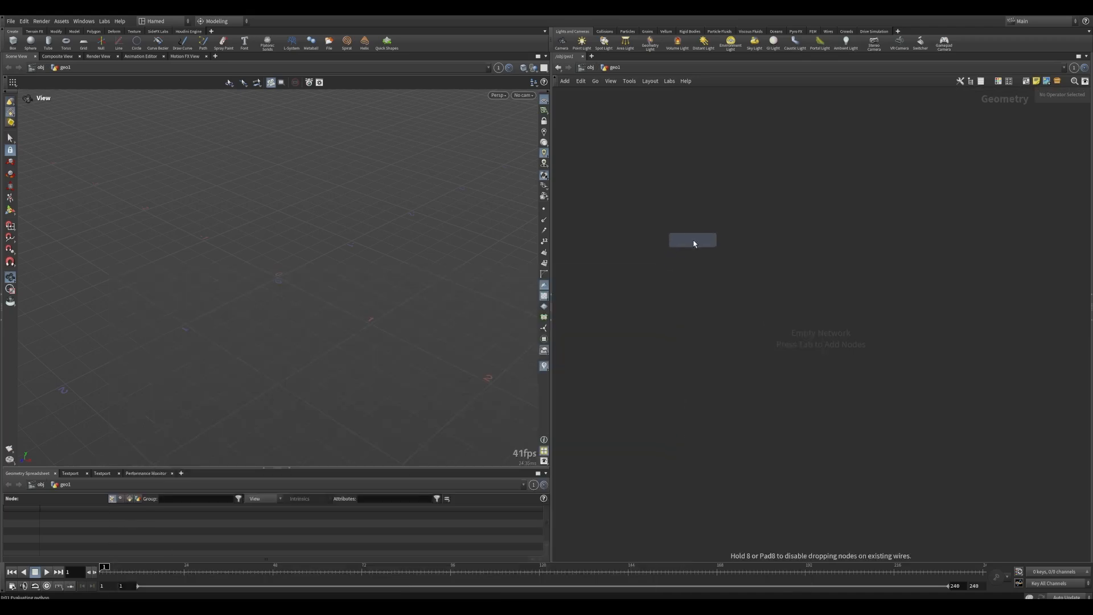
left_click(690, 238)
middle_click_drag(304, 253, 287, 304)
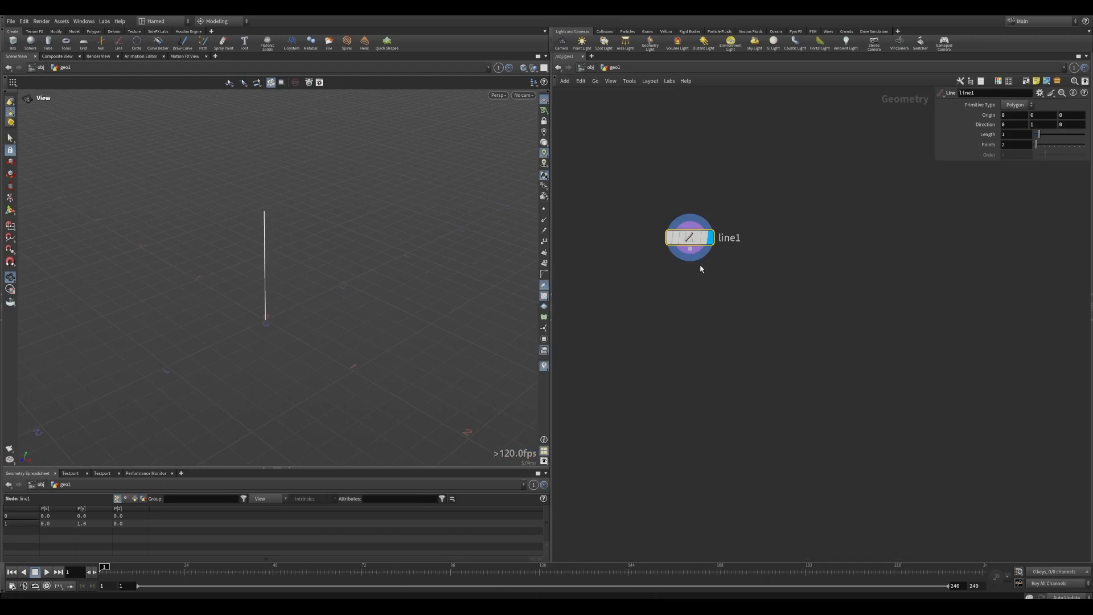
middle_click_drag(702, 269, 664, 272)
left_click_drag(934, 160, 864, 236)
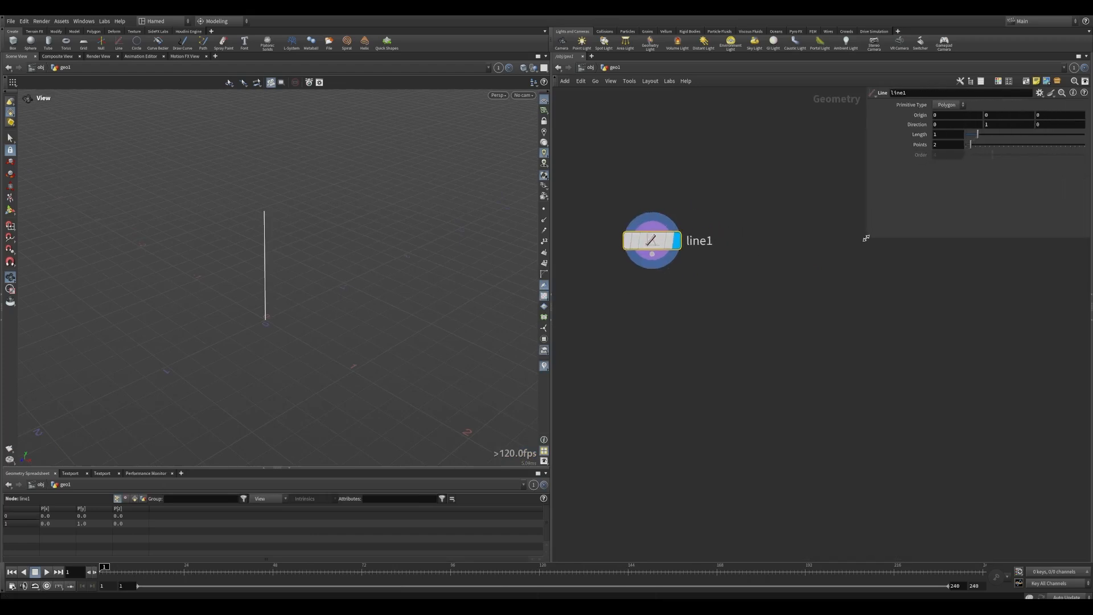
Set the line's direction to 0, 0, 1 and its length to 10.
mouse_move(289, 310)
left_mouse_down()
mouse_move(303, 303)
mouse_move(291, 322)
left_mouse_up()
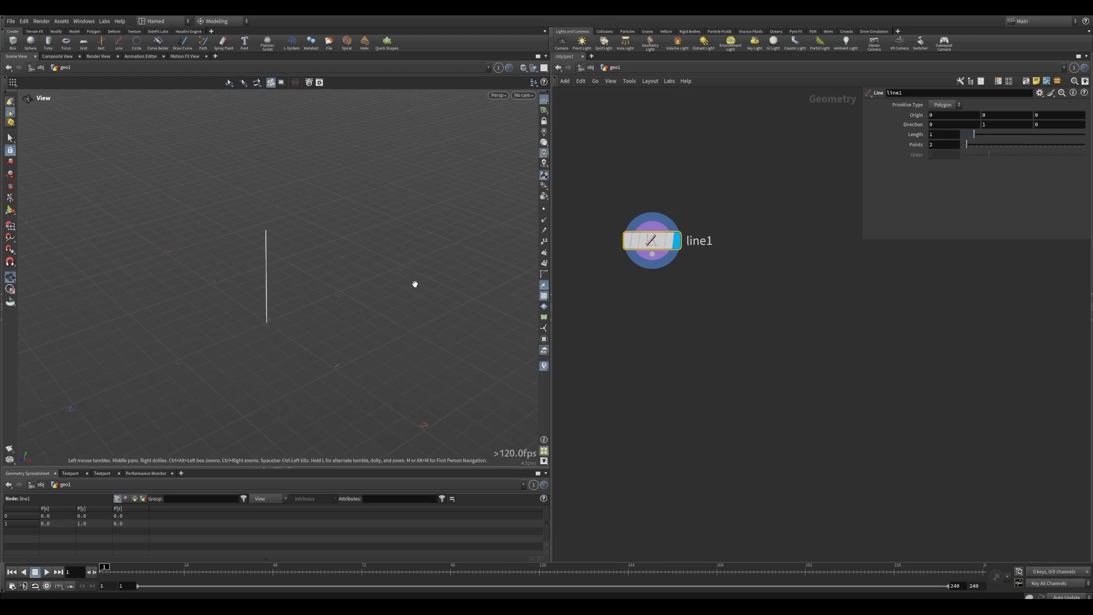
left_click_drag(415, 285, 276, 293)
left_click(985, 125)
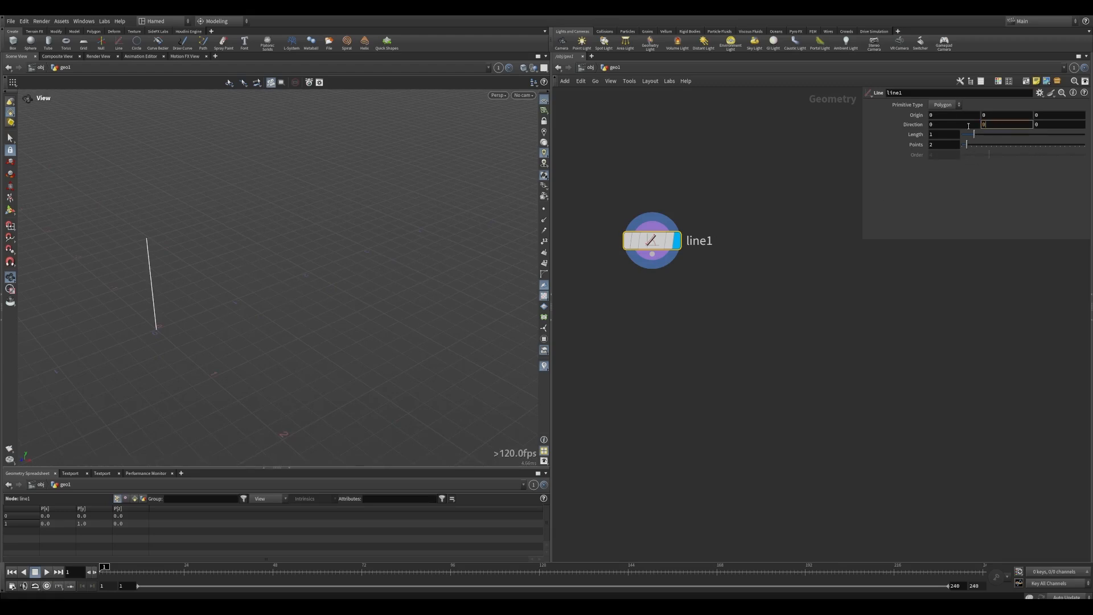
key("Tab")
type("1")
key("Tab")
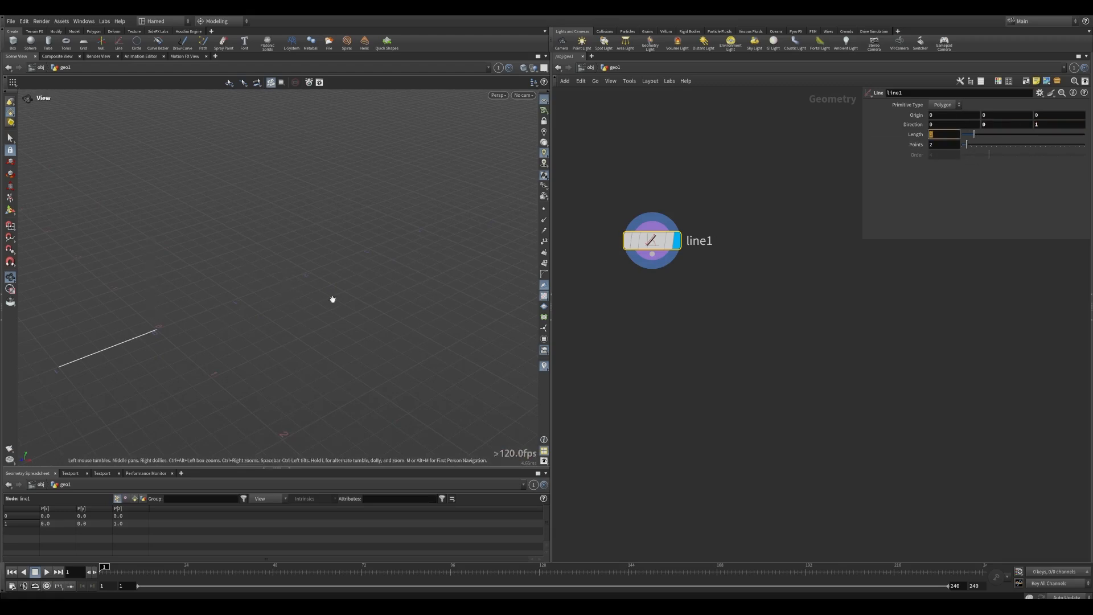
type("0")
key("Return")
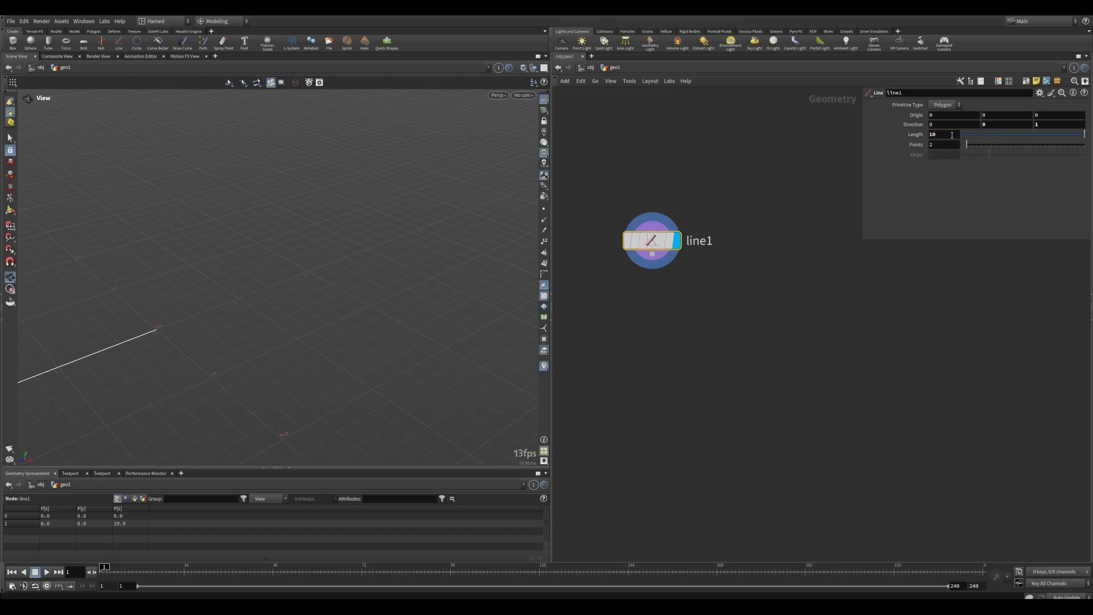
middle_click_drag(225, 332, 339, 289)
left_click_drag(256, 302, 244, 324)
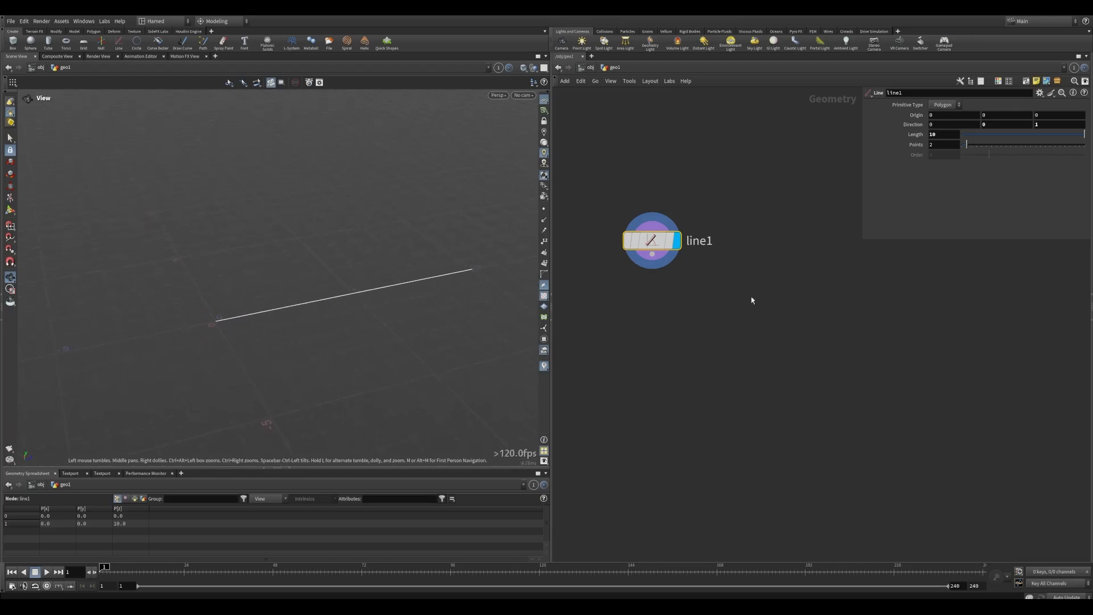
Try shortening the line's length to about 6.03 and return it to 10.
left_click_drag(1084, 134, 1040, 140)
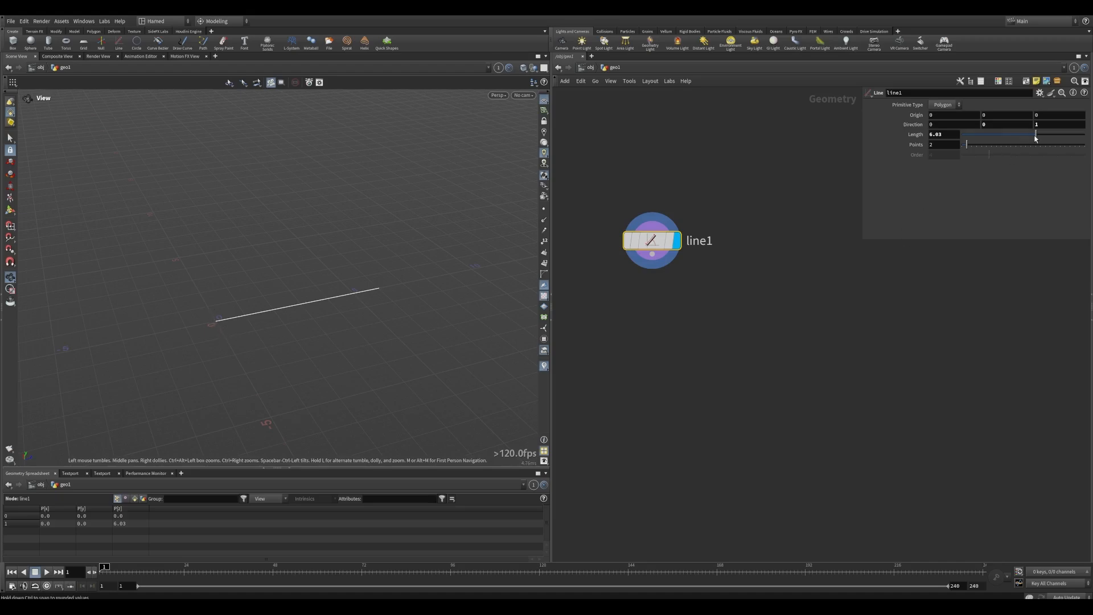
left_click_drag(1036, 138, 1084, 137)
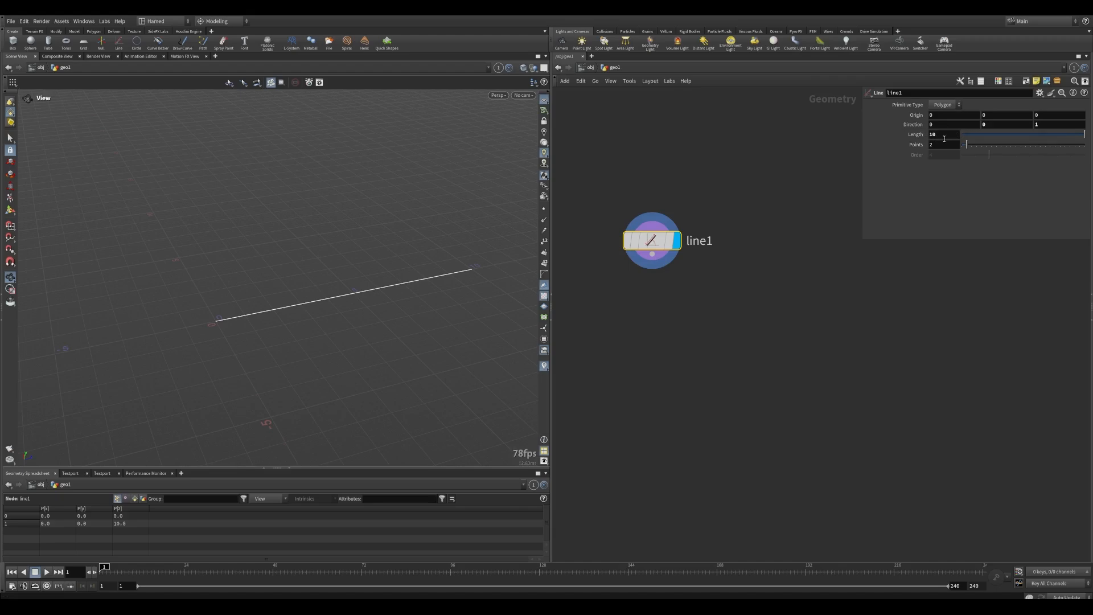
mouse_move(1067, 141)
left_mouse_down()
mouse_move(1005, 135)
mouse_move(1087, 136)
left_mouse_up()
Add a Resample node below line1, wired to its output, and make it the displayed node.
middle_click_drag(635, 298, 666, 265)
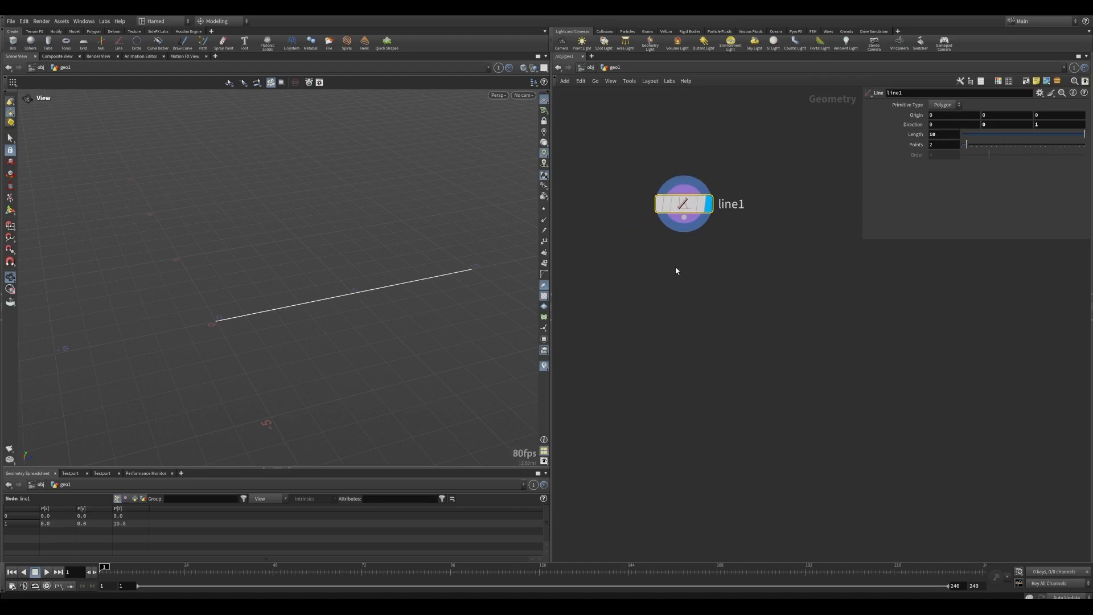
scroll(676, 271, "down", 2)
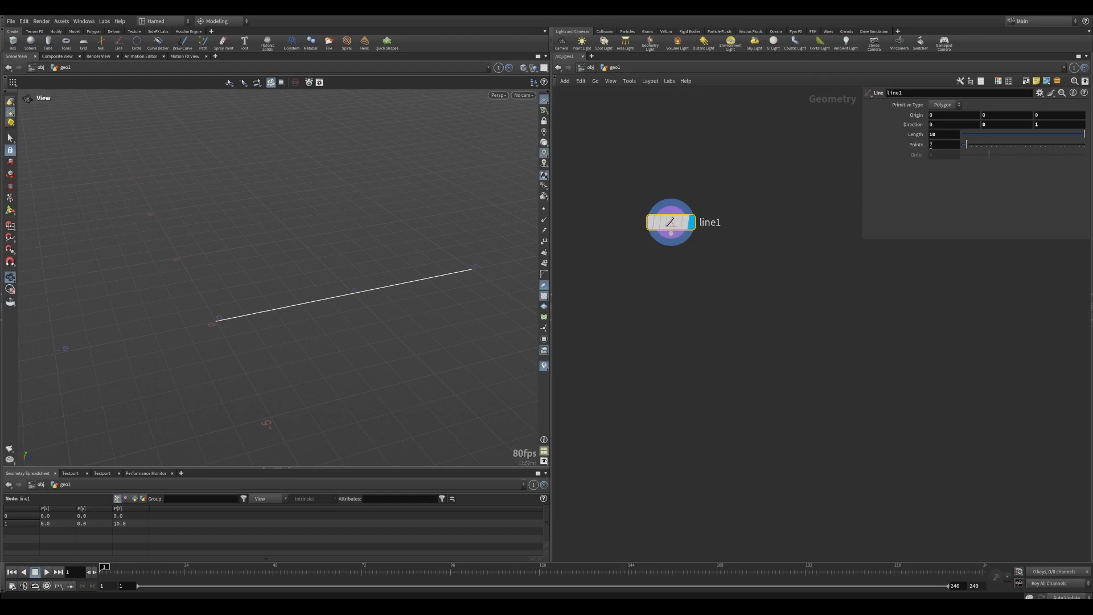
middle_click_drag(684, 285, 674, 275)
key("Tab")
type("rees")
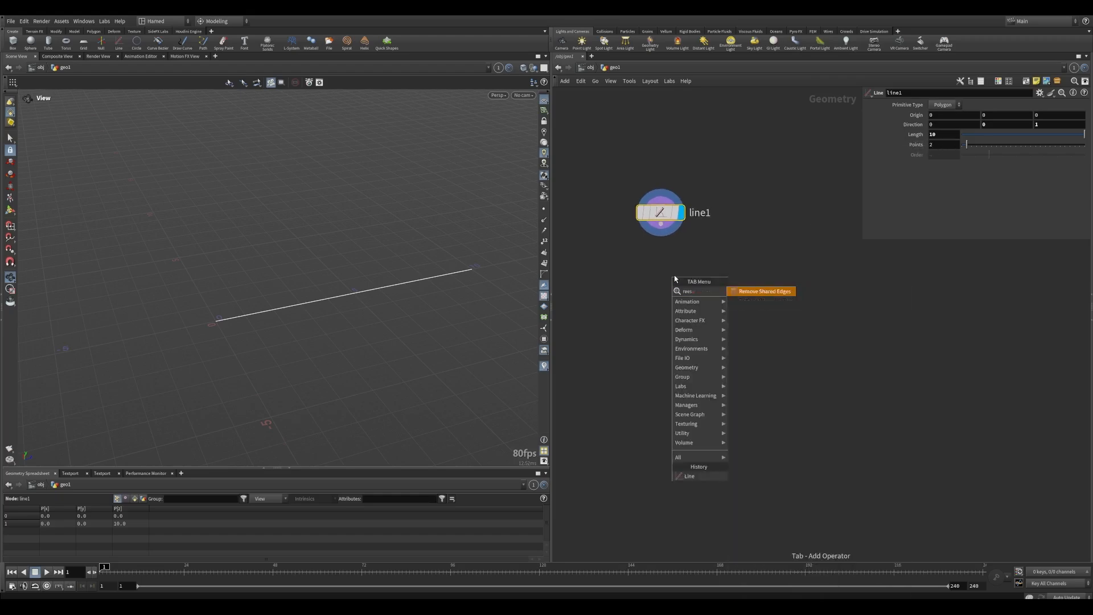
key("Escape")
key("Tab")
type("resa")
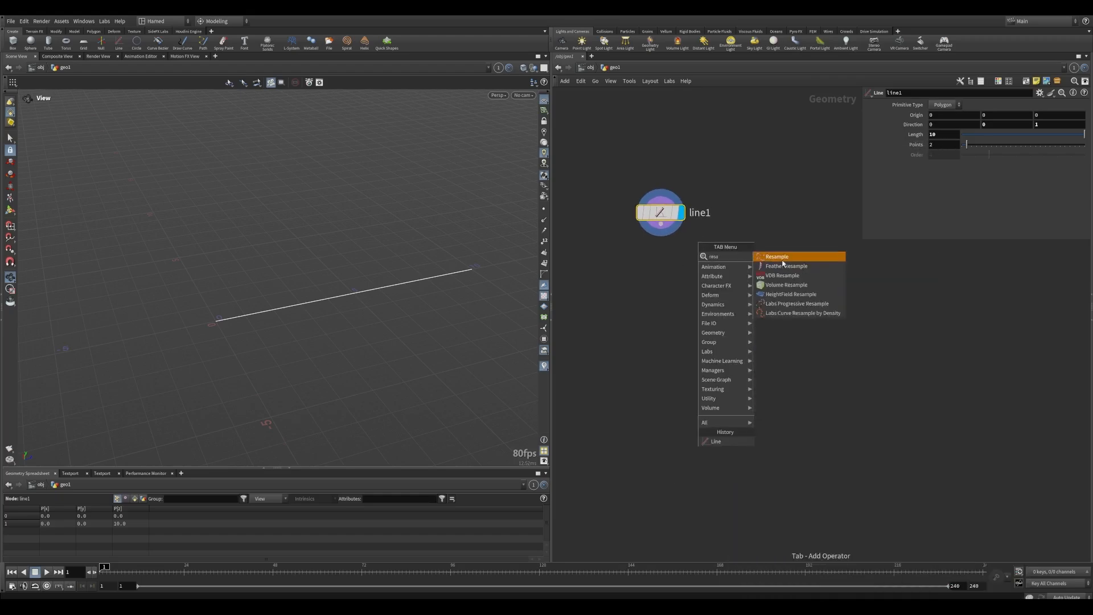
key("Return")
left_click(678, 260)
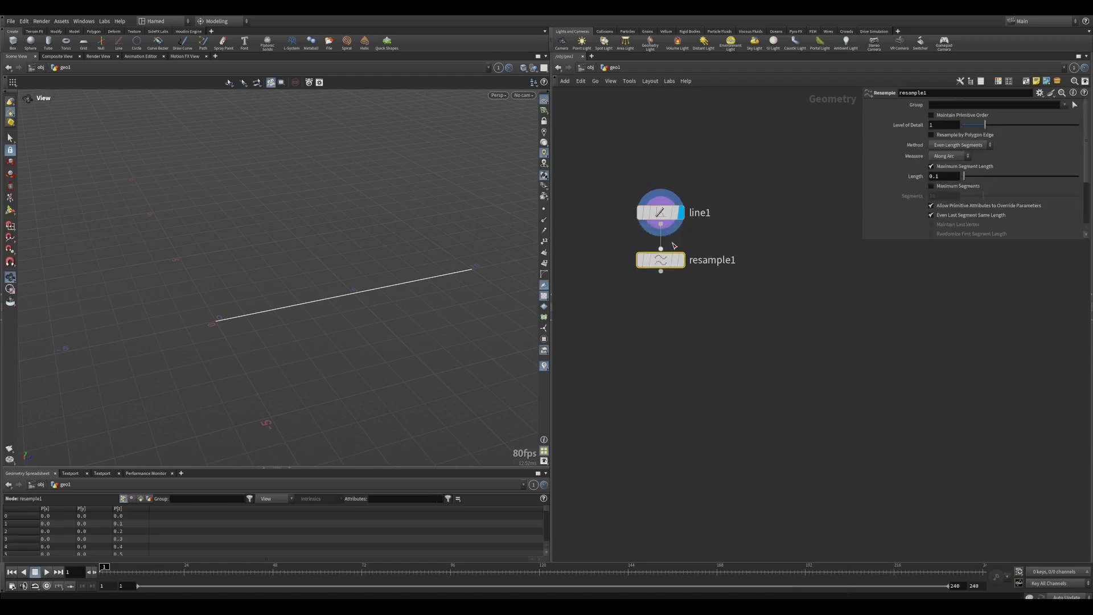
left_click_drag(683, 261, 683, 264)
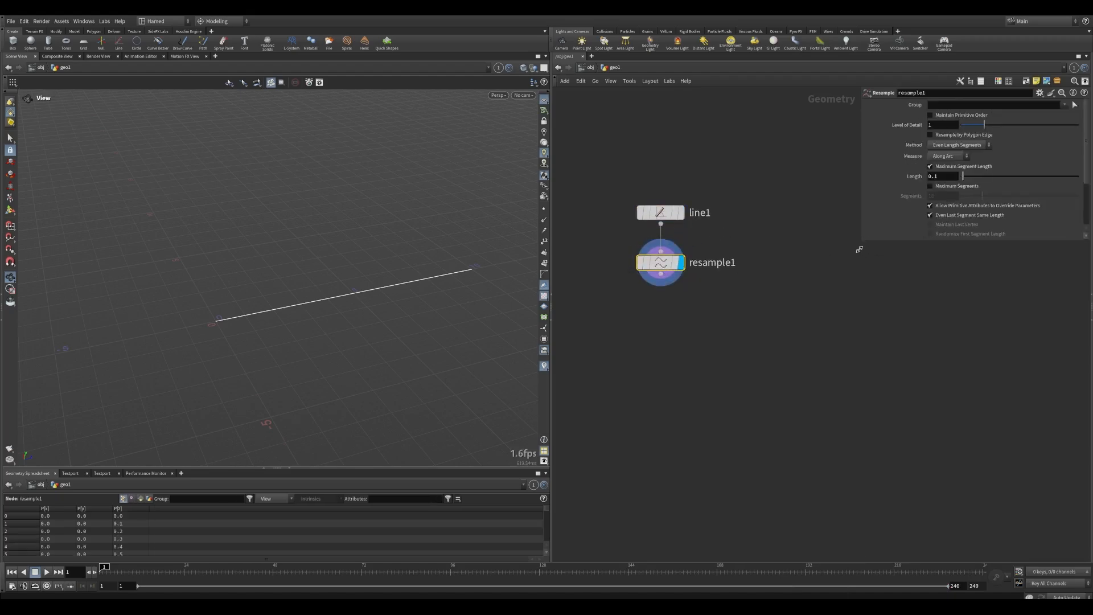
Enlarge the Resample parameters area and show the resampled line's points in the viewport.
left_click_drag(863, 239, 845, 278)
left_click(544, 210)
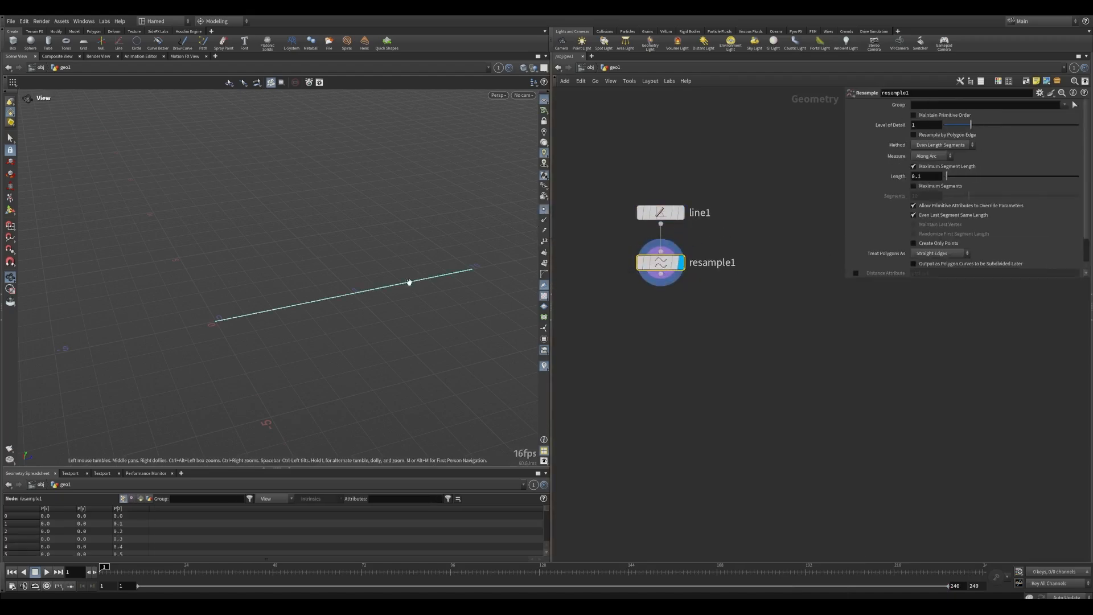
middle_click_drag(378, 292, 329, 293)
left_click_drag(329, 293, 342, 291)
right_click_drag(342, 291, 388, 283)
middle_click_drag(388, 283, 377, 283)
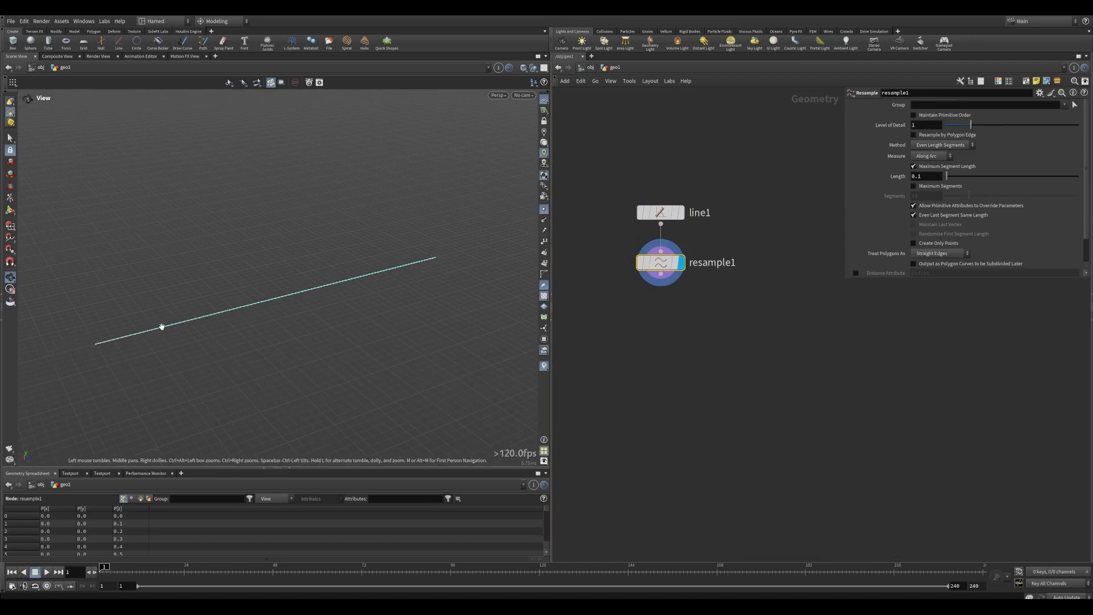
Enable the Curve U Attribute on resample1 with the name curveu and enlarge the geometry spreadsheet.
left_click_drag(845, 278, 810, 371)
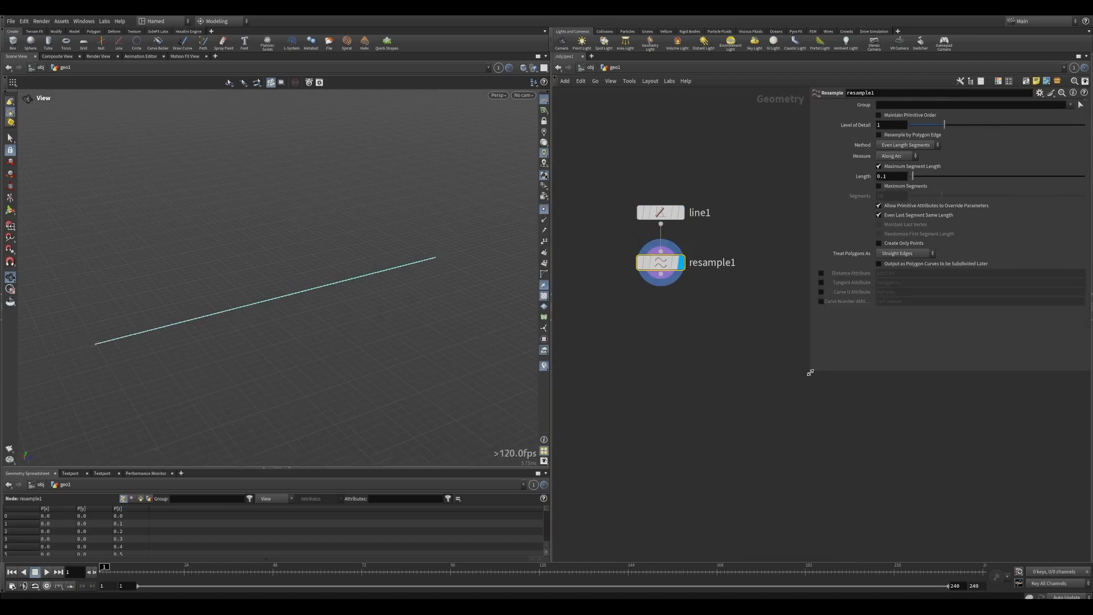
middle_click(664, 265)
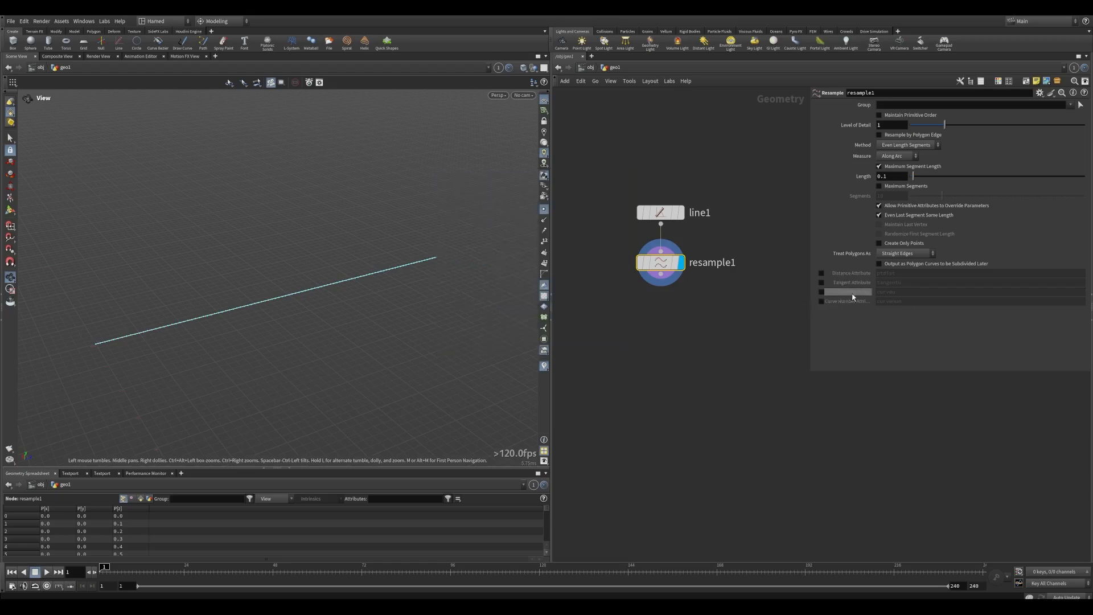
left_click(822, 292)
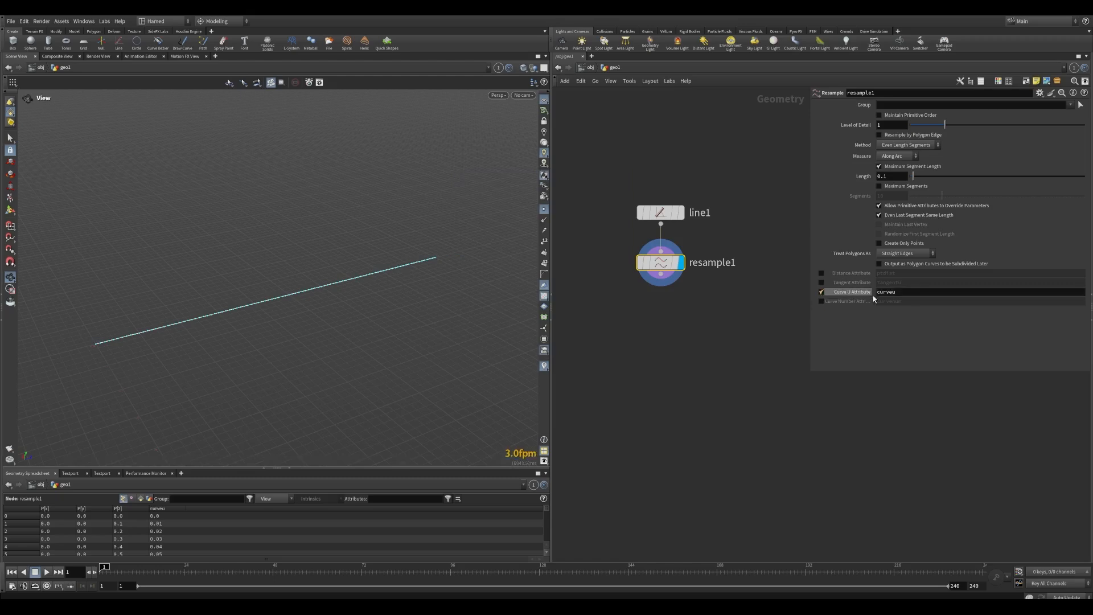
left_click_drag(433, 468, 442, 369)
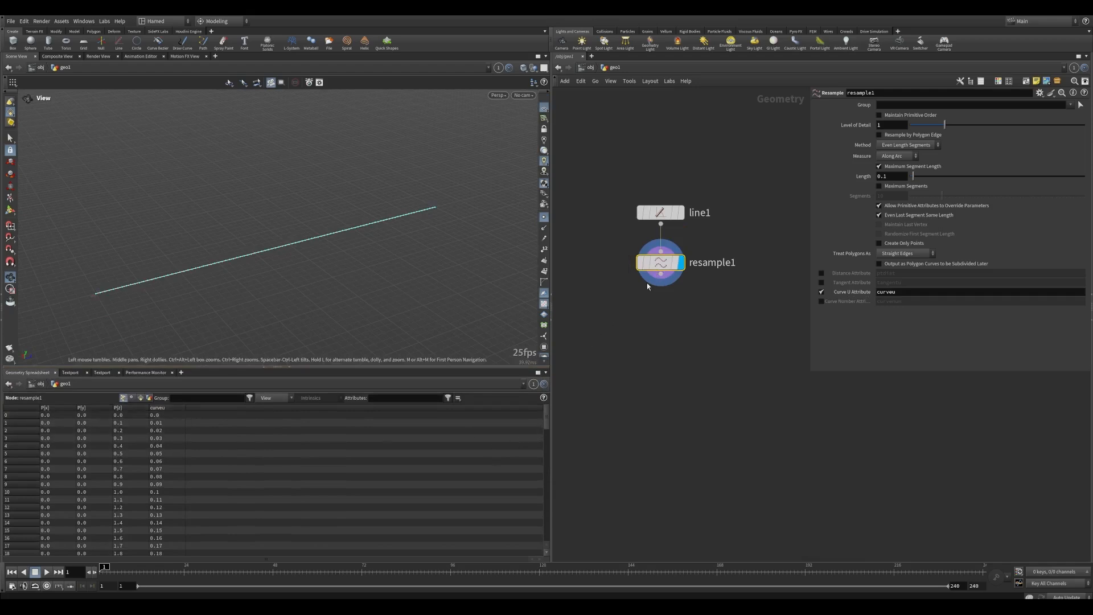
Turn on visualization of the curveu point attribute from resample1's node information.
middle_click(662, 271)
mouse_move(547, 414)
left_mouse_down()
mouse_move(552, 531)
mouse_move(558, 401)
left_mouse_up()
middle_click(661, 262)
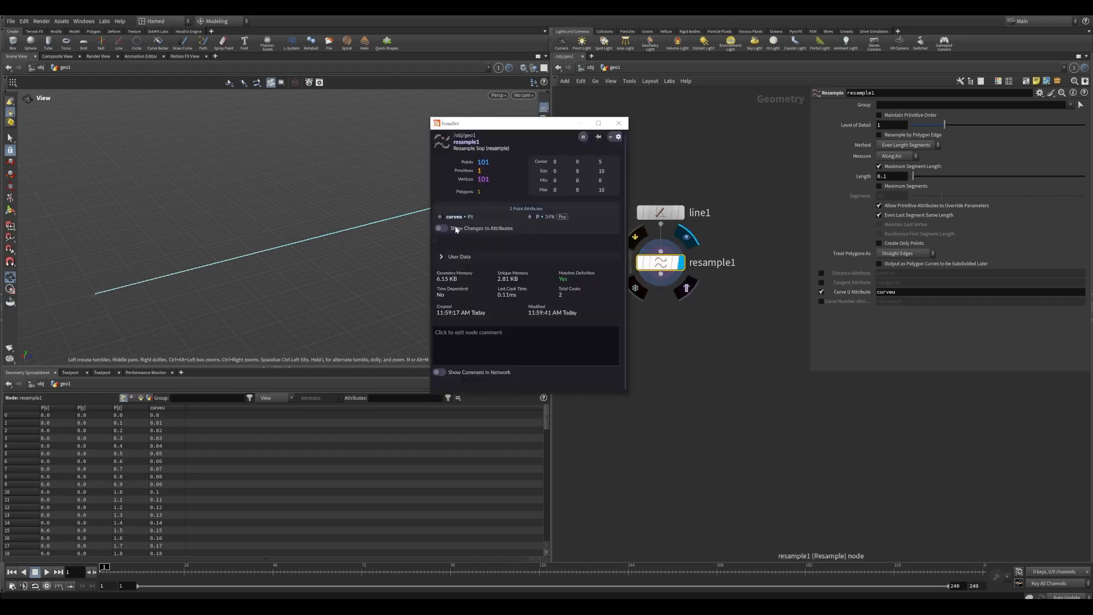
left_click(619, 124)
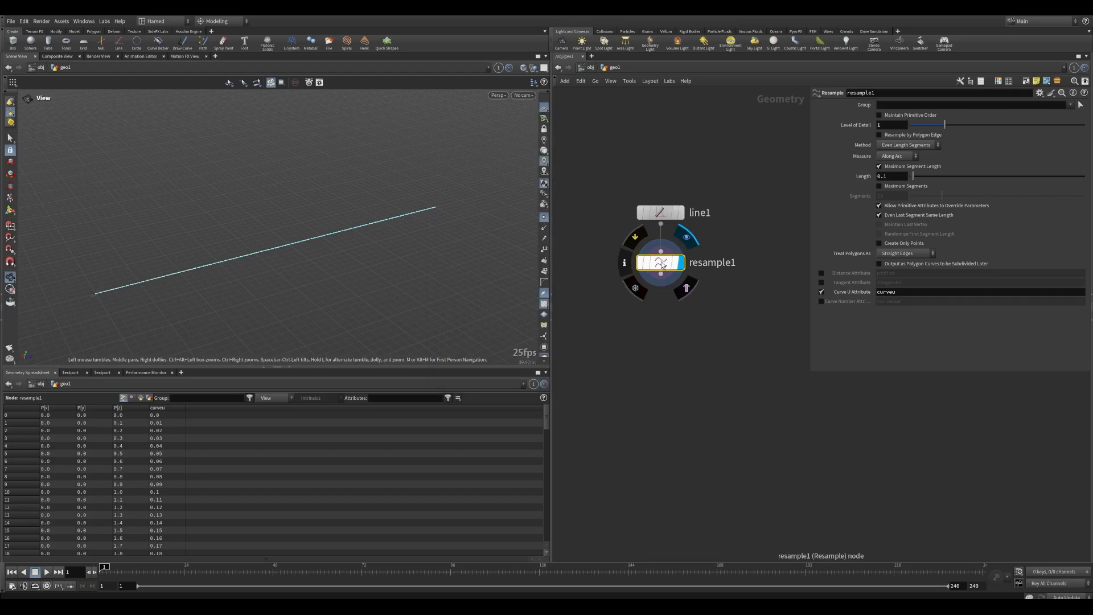
left_click(626, 264)
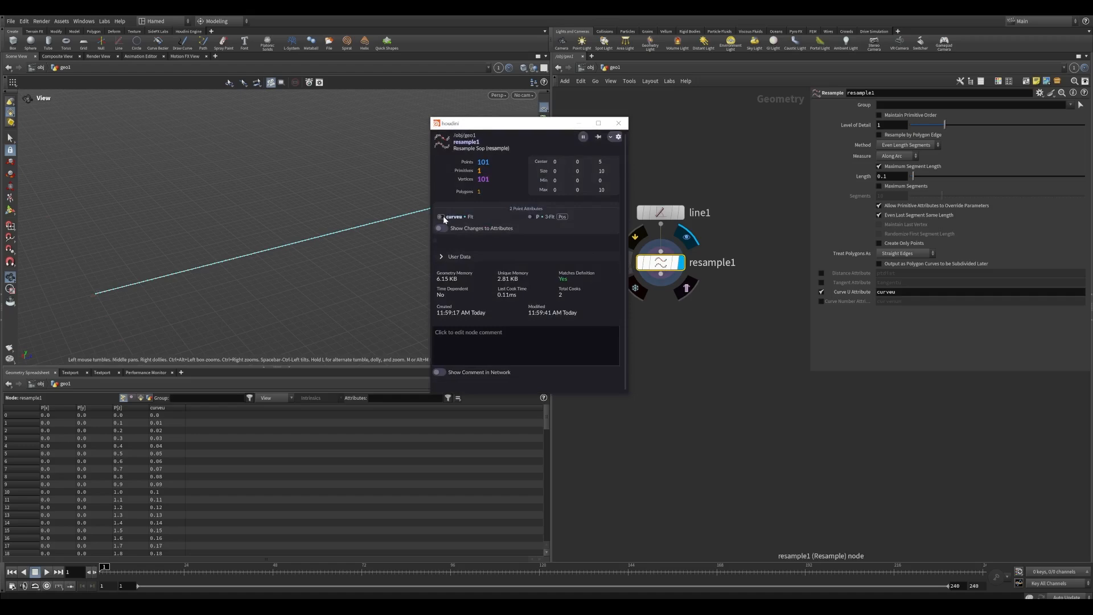
left_click(618, 123)
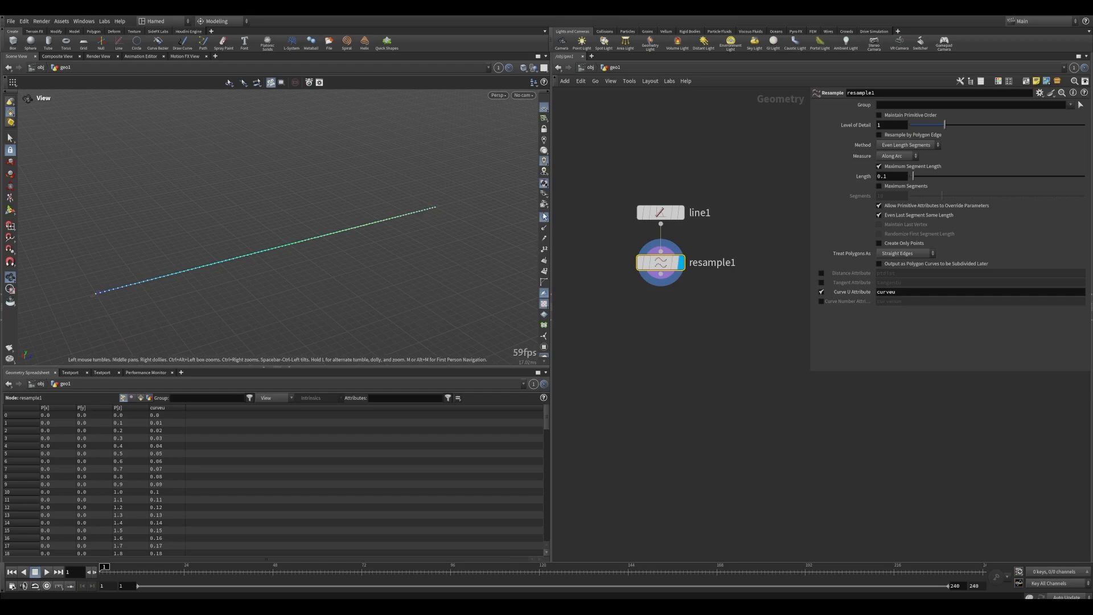
Hide the point display and turn off the attribute visualization in the viewport.
left_click(544, 216)
mouse_move(316, 253)
left_mouse_down()
mouse_move(297, 257)
mouse_move(309, 254)
left_mouse_up()
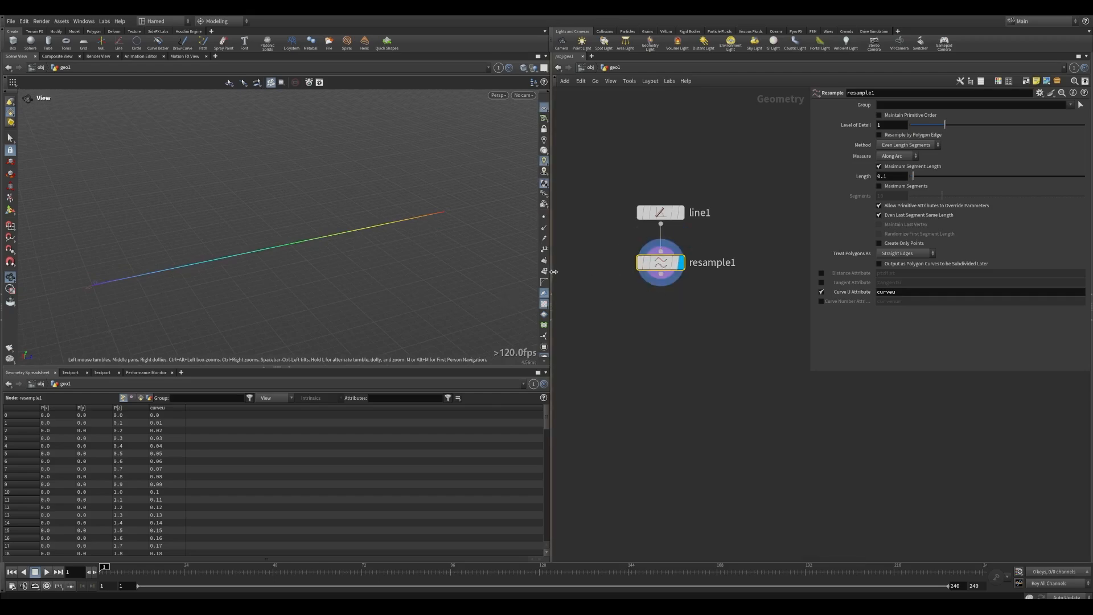
scroll(544, 277, "down", 3)
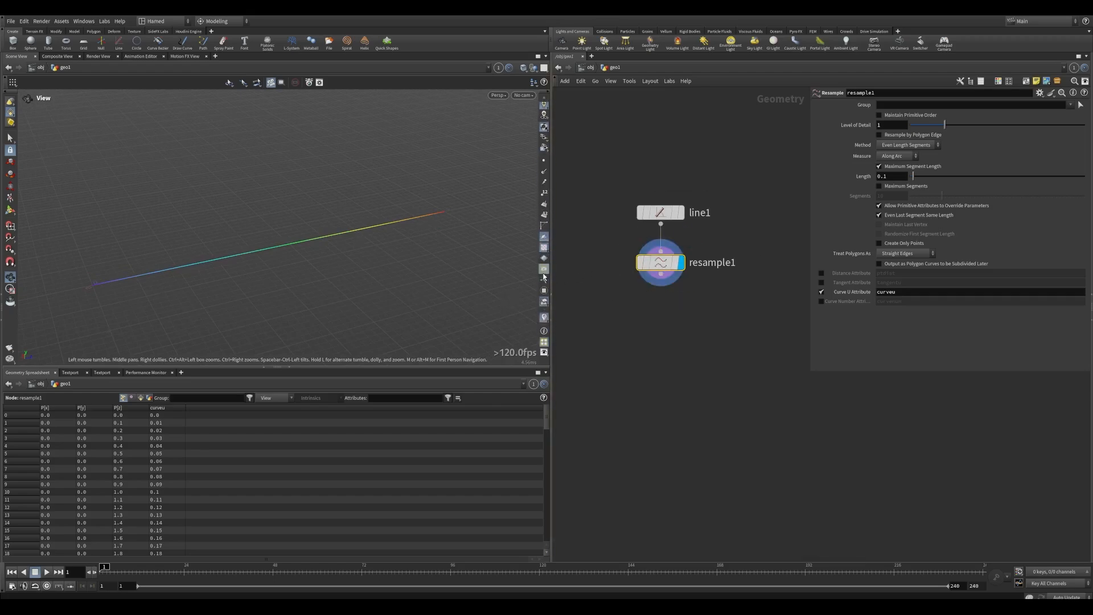
left_click(544, 319)
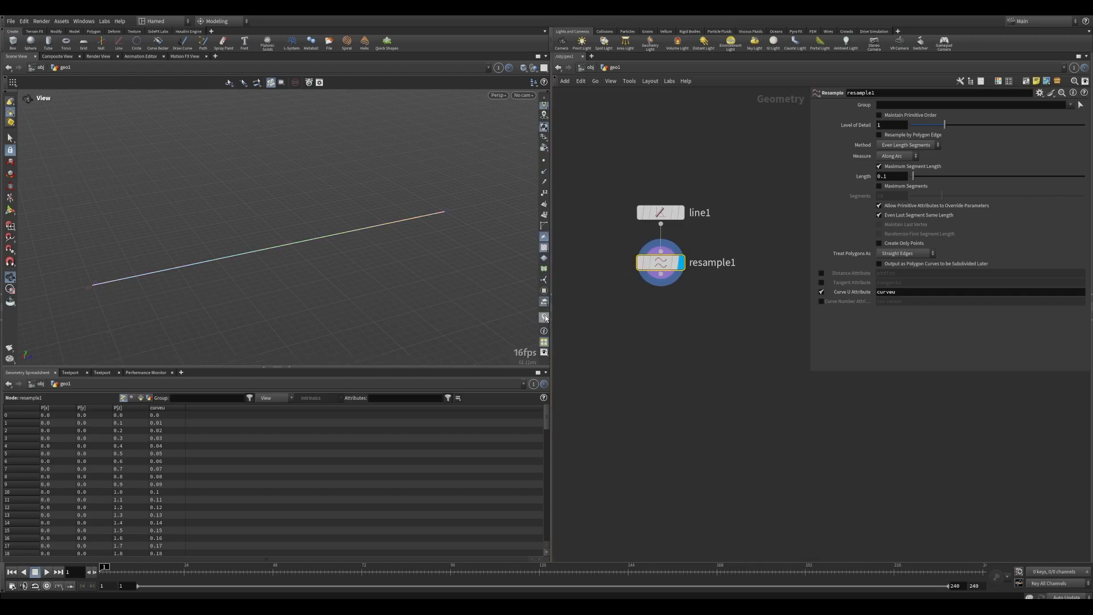
left_click(544, 319)
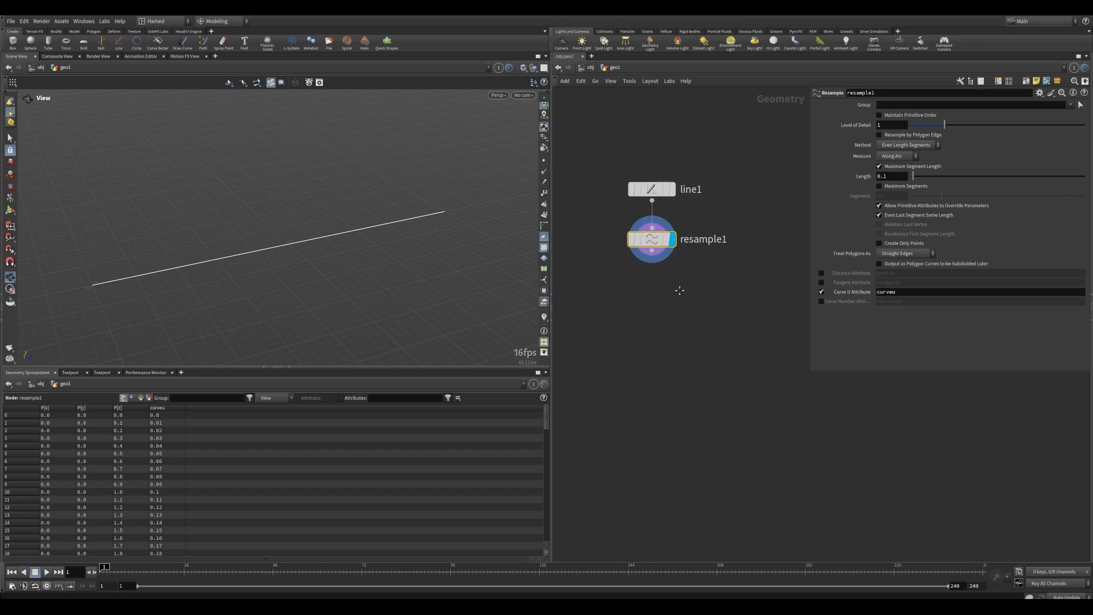
left_click_drag(268, 280, 240, 260)
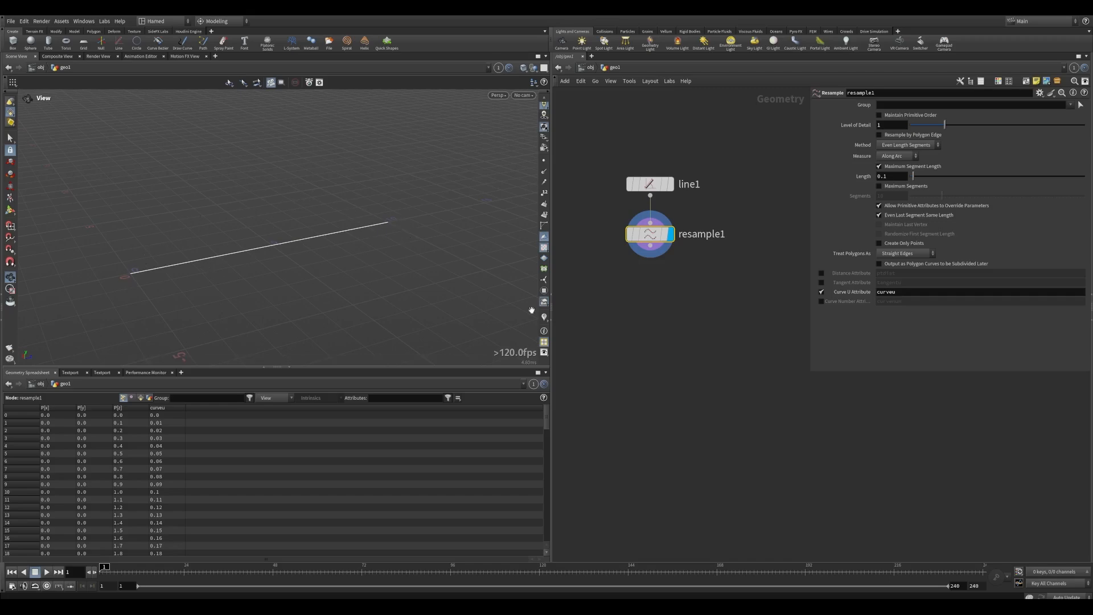
Add a Point VOP node below resample1 and connect resample1's output to its first input.
middle_click_drag(683, 331, 679, 338)
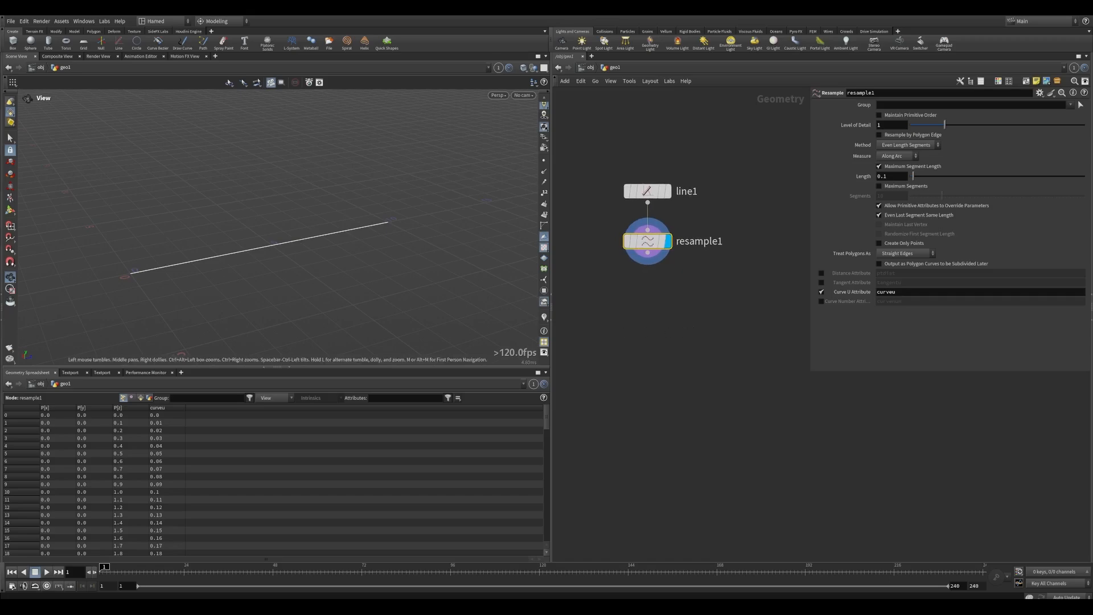
middle_click_drag(641, 288, 634, 268)
key("Tab")
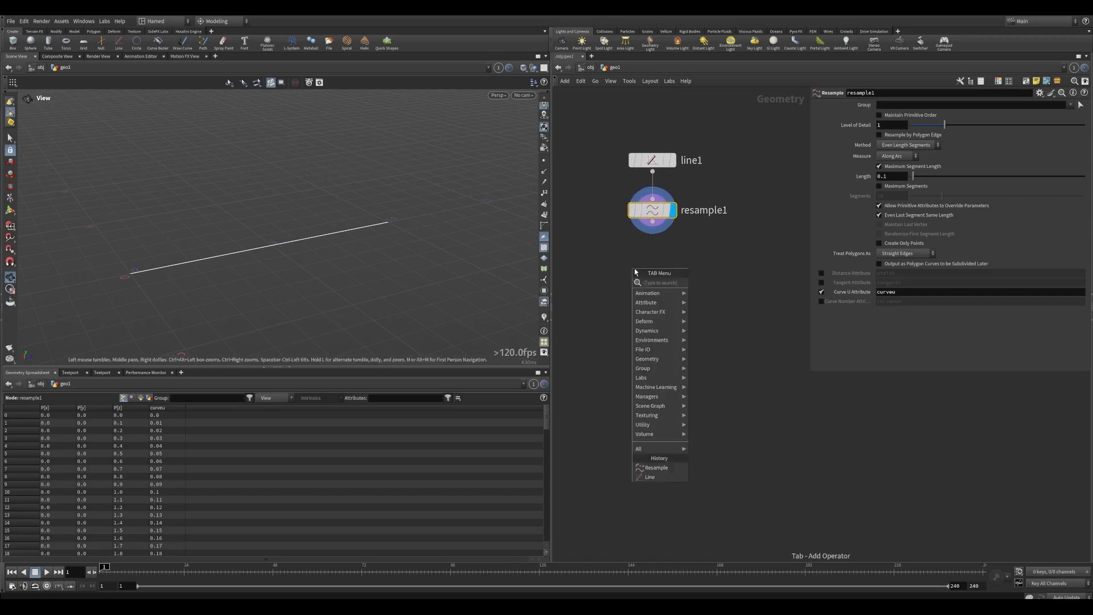
type("vop")
key("Down")
key("Down")
key("Down")
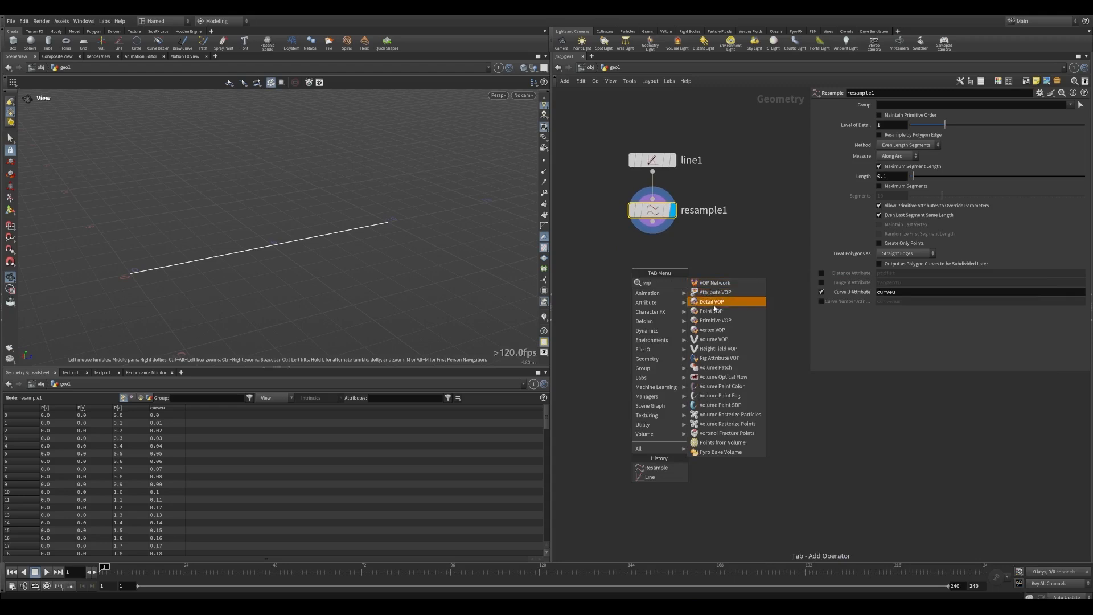
key("Return")
left_click_drag(653, 222, 584, 280)
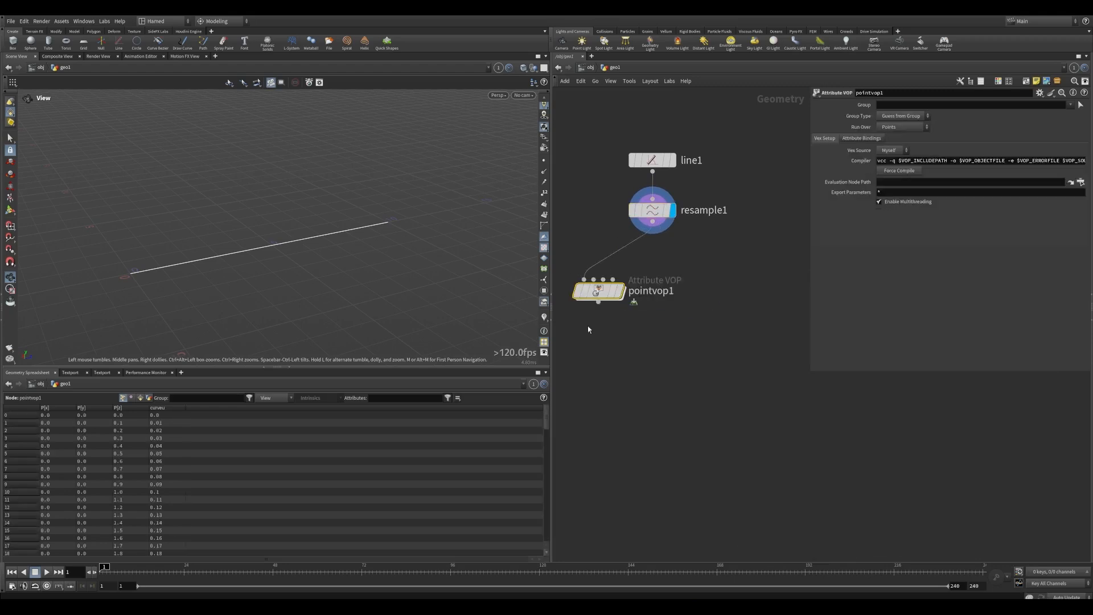
Widen the network editor, shift pointvop1 away from resample1's column, and set it as the displayed node.
middle_click_drag(587, 326, 622, 310)
left_click_drag(553, 333, 481, 329)
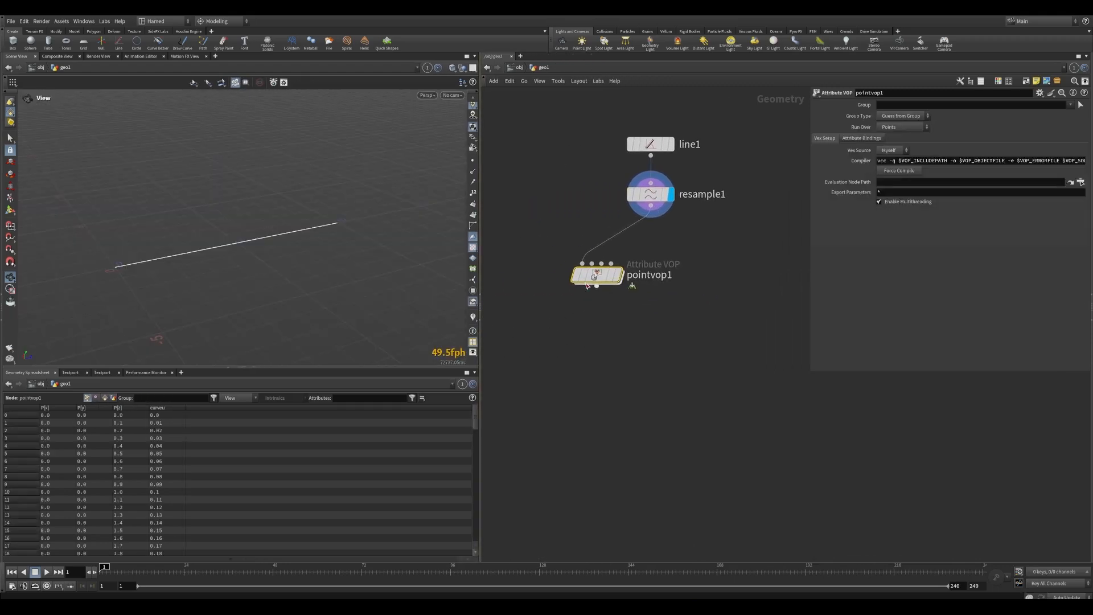
left_click_drag(587, 285, 547, 274)
left_click(577, 236)
middle_click_drag(644, 311, 655, 302)
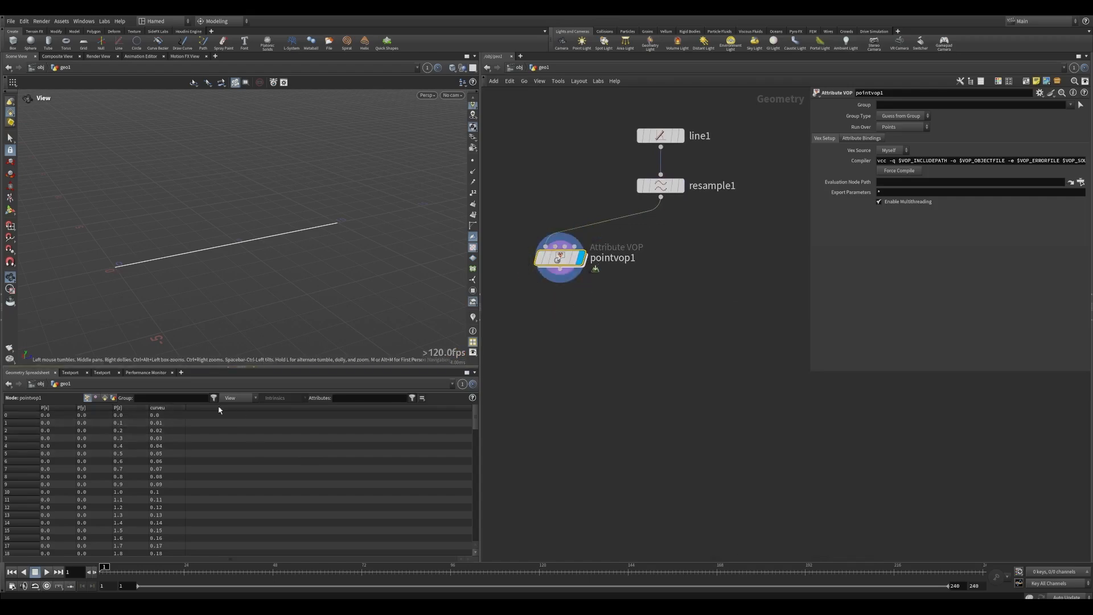
Go inside pointvop1, widen the network space beside the parameters, and space geometryvopoutput1 farther from geometryvopglobal1.
double_click(568, 276)
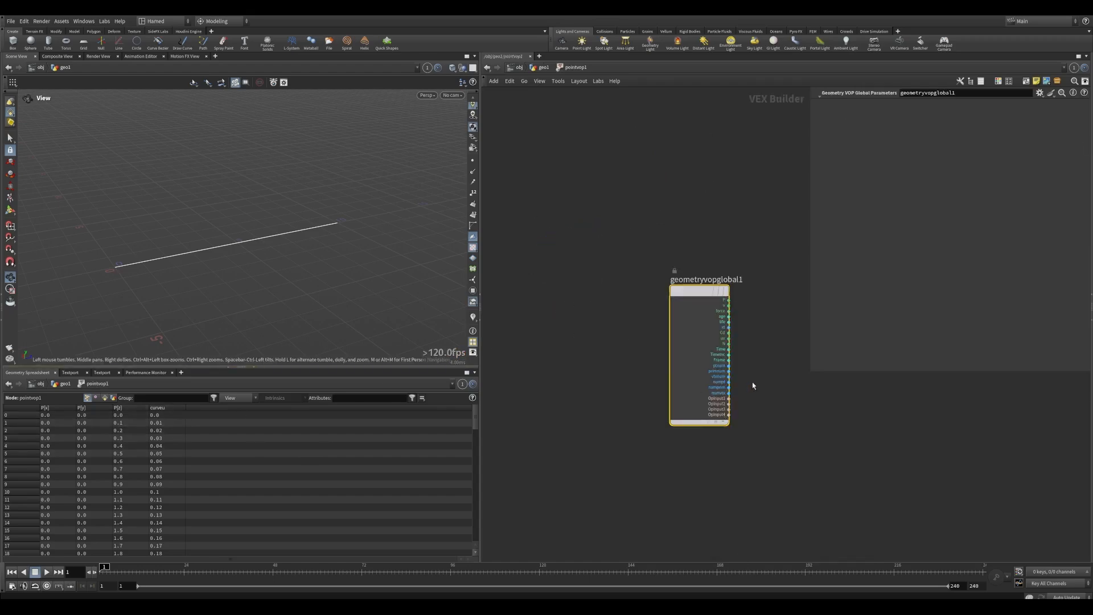
middle_click_drag(753, 386, 588, 356)
left_click_drag(811, 374, 830, 406)
left_click_drag(712, 216, 741, 280)
mouse_move(614, 323)
middle_mouse_down()
mouse_move(652, 320)
mouse_move(617, 314)
middle_mouse_up()
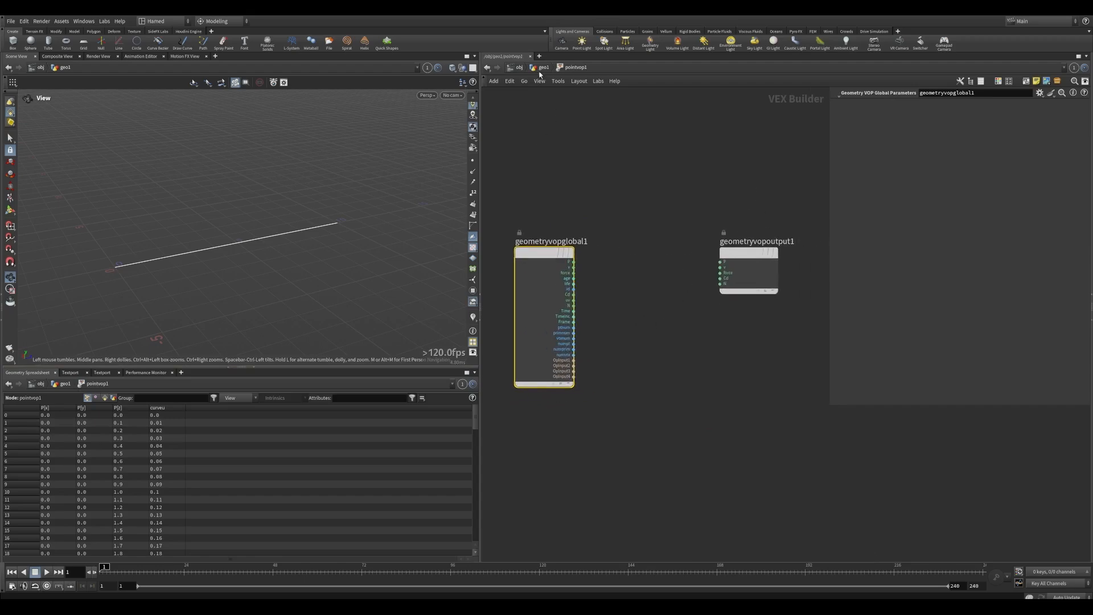
key("u")
double_click(562, 256)
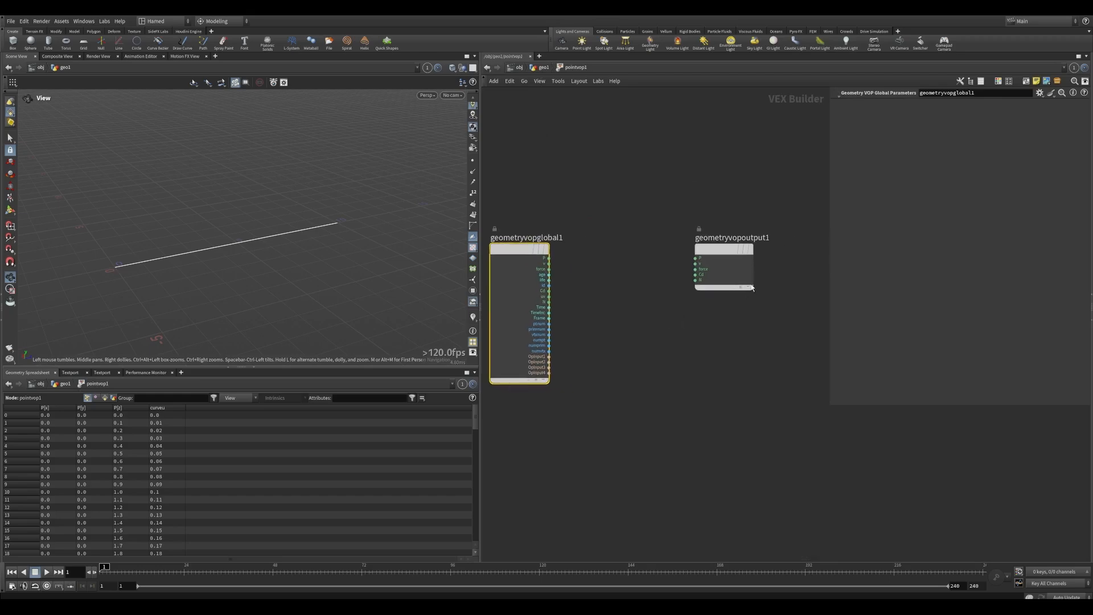
left_click_drag(727, 276, 788, 275)
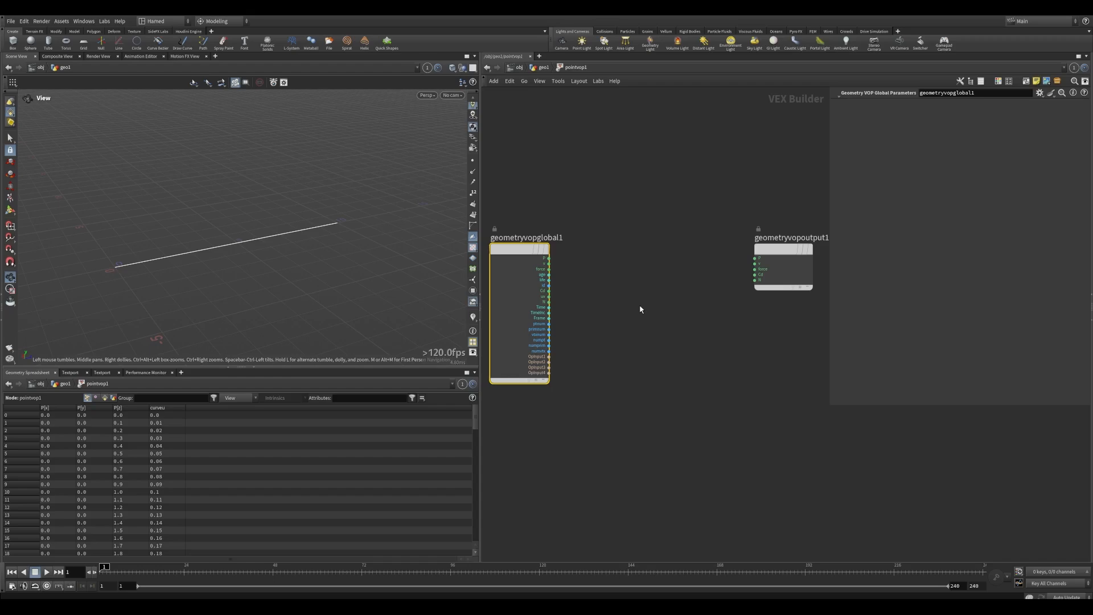
mouse_move(674, 322)
middle_mouse_down()
mouse_move(691, 304)
mouse_move(664, 306)
middle_mouse_up()
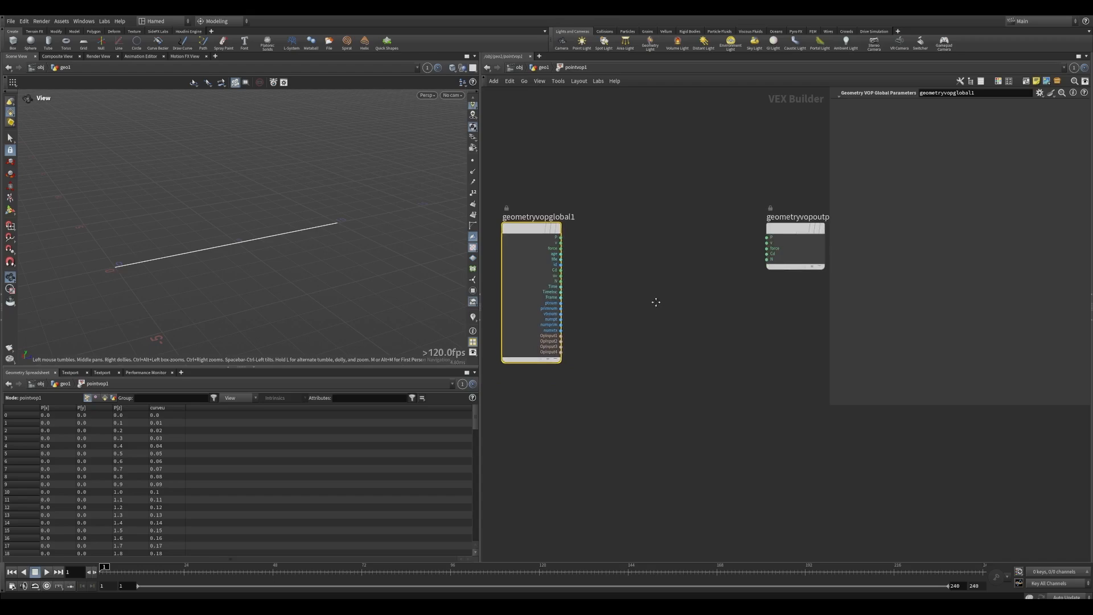
Insert an Add node between the global P output and the output node's P input, and show points in the viewport.
left_click(559, 238)
key("Tab")
type("add")
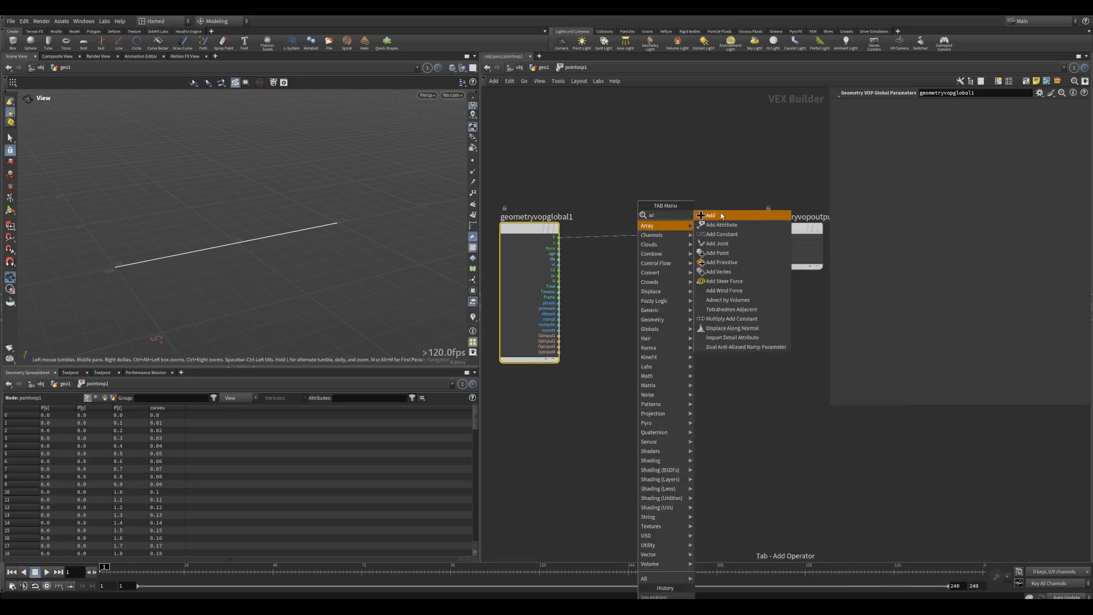
key("Return")
left_click(639, 244)
left_click(670, 245)
left_click(772, 239)
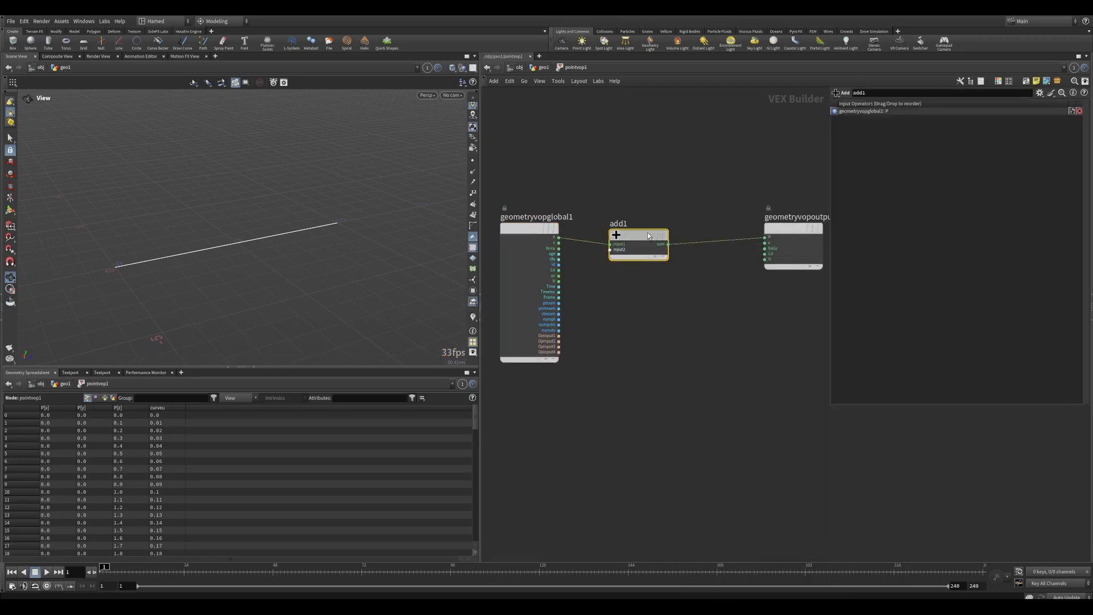
left_click_drag(638, 235, 666, 229)
left_click(472, 161)
left_click_drag(243, 251, 230, 238)
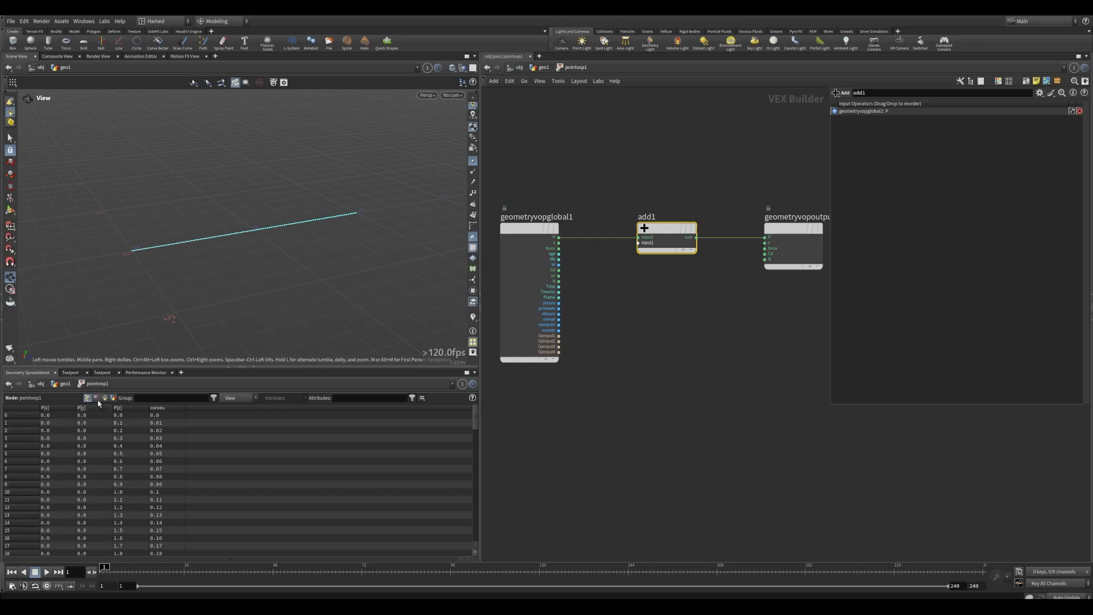
Add a Float to Vector node below geometryvopglobal1 and connect its vector output to add1's second input.
middle_click_drag(581, 395, 642, 386)
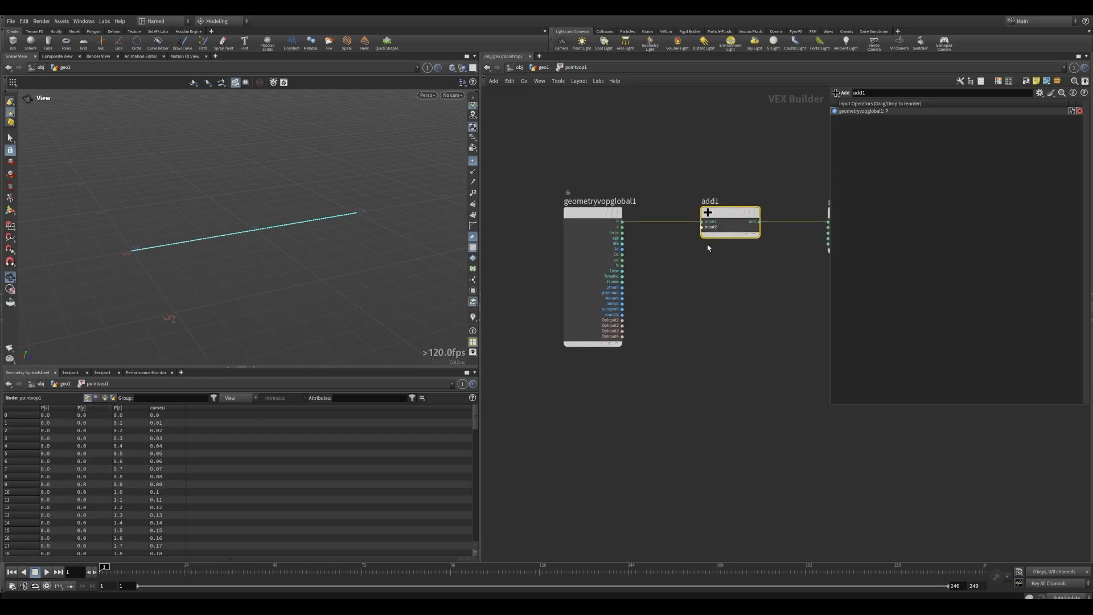
key("Tab")
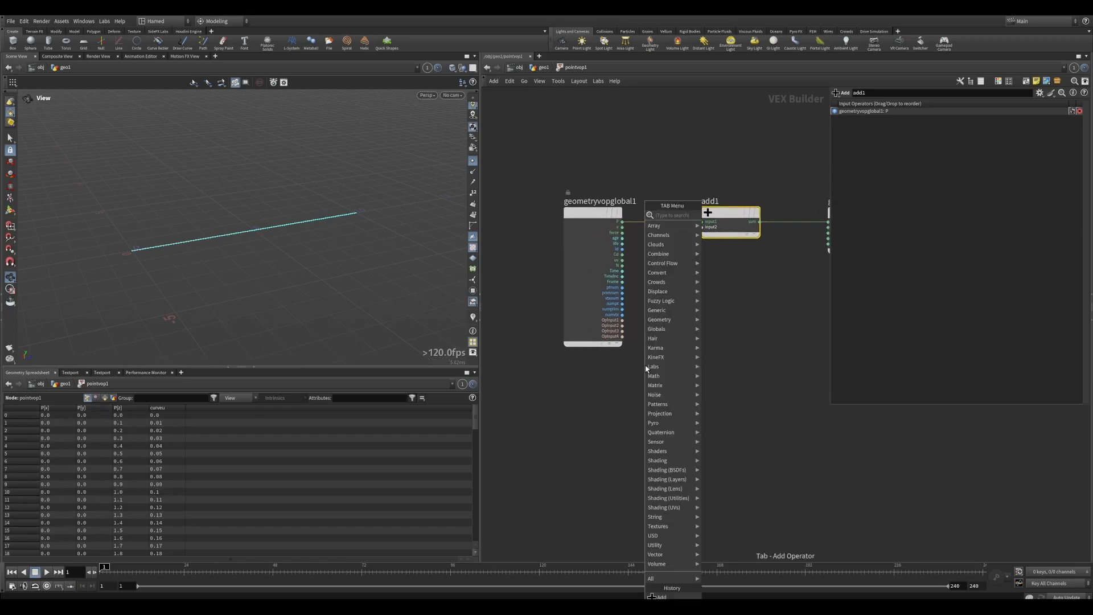
type("vecf")
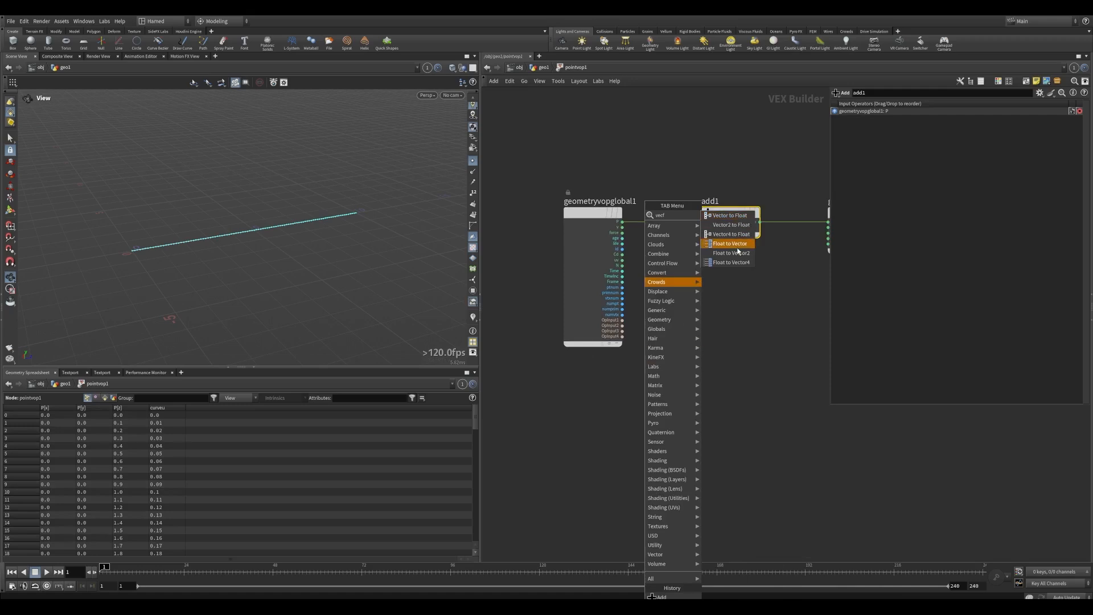
left_click(739, 249)
left_click(623, 379)
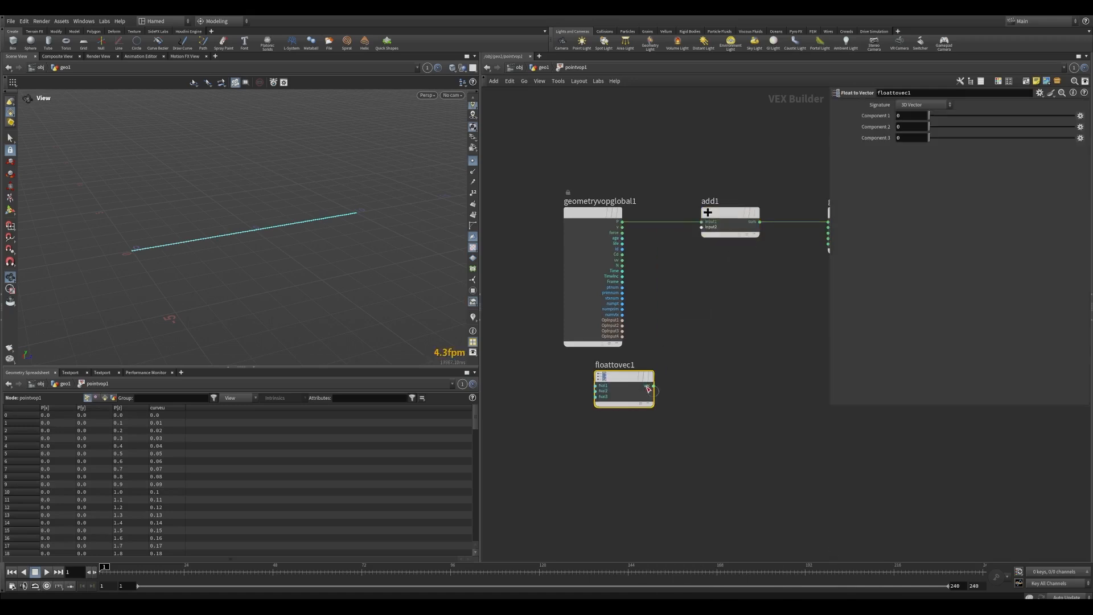
left_click(653, 385)
left_click(702, 227)
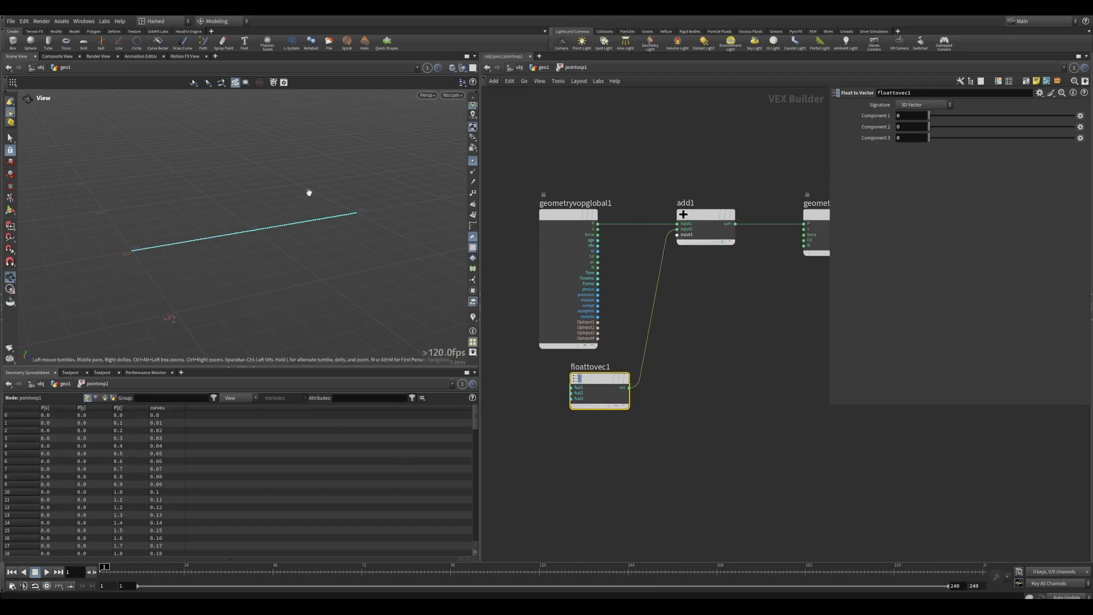
Test the line's Y offset by raising floattovec1's Component 2 to 1 and returning it to 0.
mouse_move(586, 377)
left_click_drag(930, 127, 1073, 128)
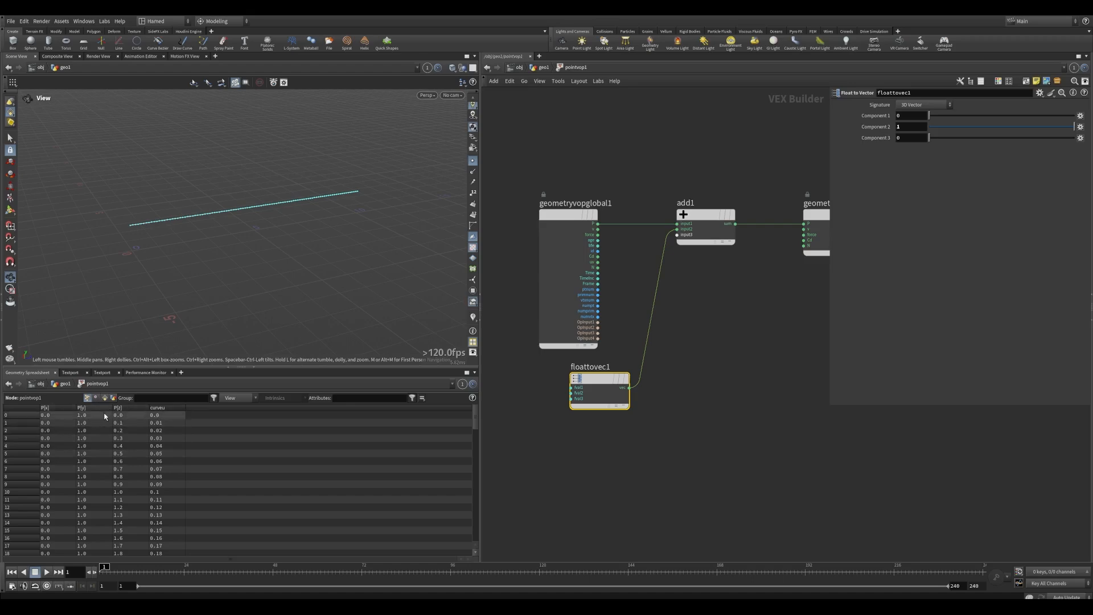
left_click_drag(241, 245, 236, 223)
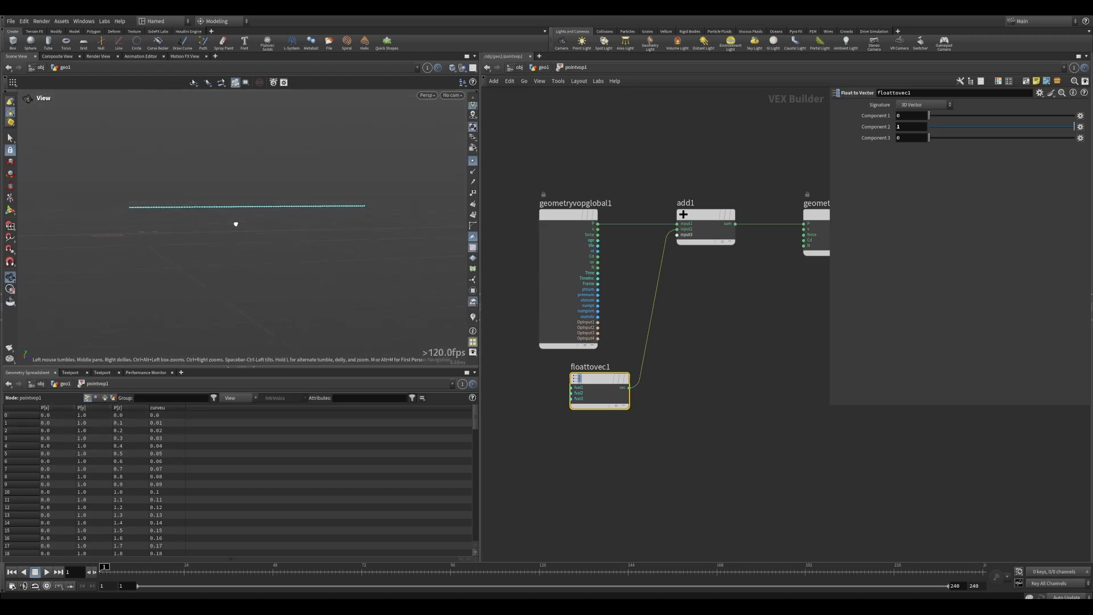
left_click_drag(1075, 127, 872, 135)
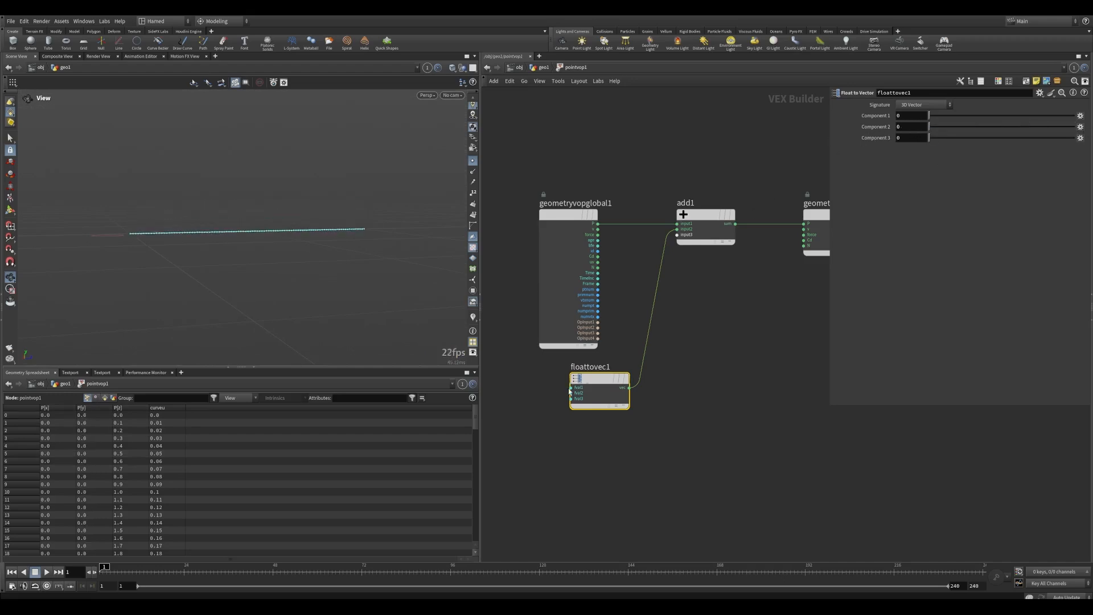
middle_click_drag(533, 400, 597, 394)
left_click_drag(289, 239, 264, 256)
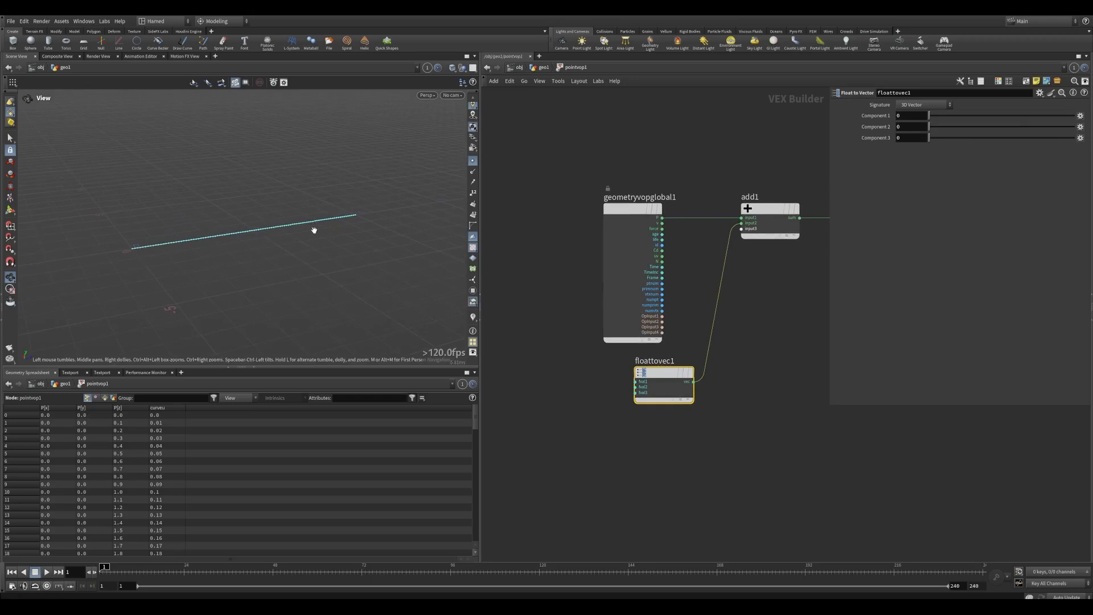
left_click_drag(952, 126, 894, 133)
Add a Bind node in the free space before floattovec1 and set its attribute name to curveu.
middle_click_drag(527, 429, 572, 426)
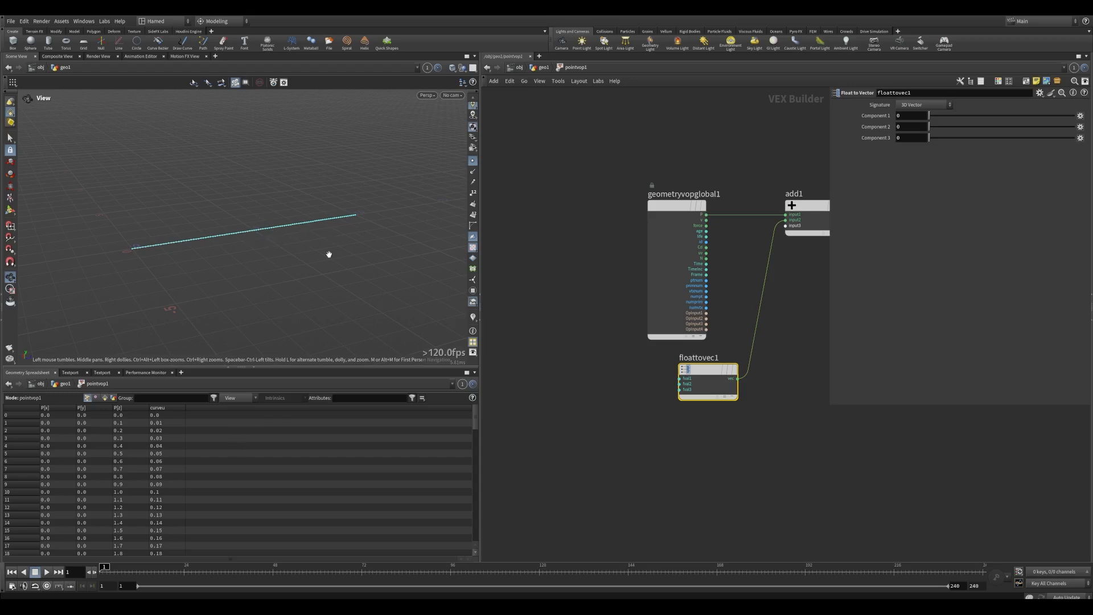
middle_click_drag(586, 389, 634, 366)
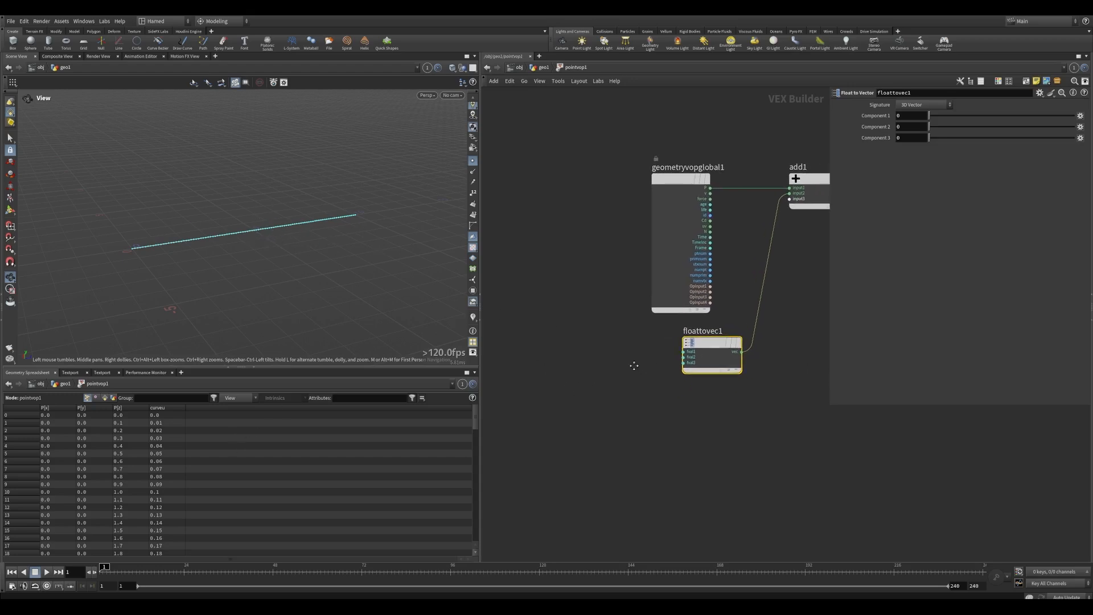
middle_click_drag(542, 381, 602, 381)
key("Tab")
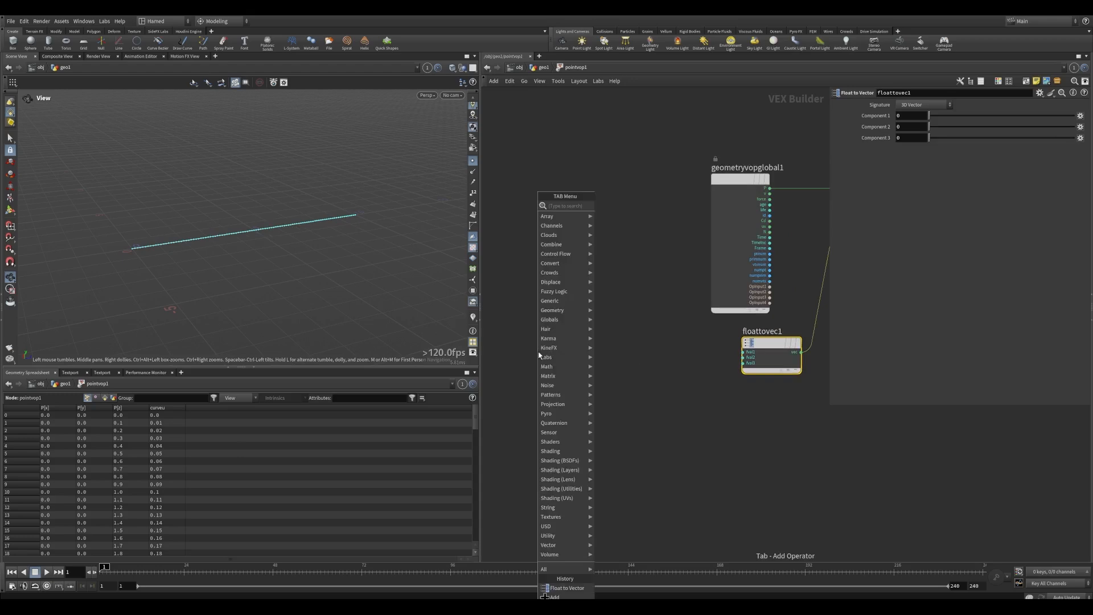
type("bi")
key("BackSpace")
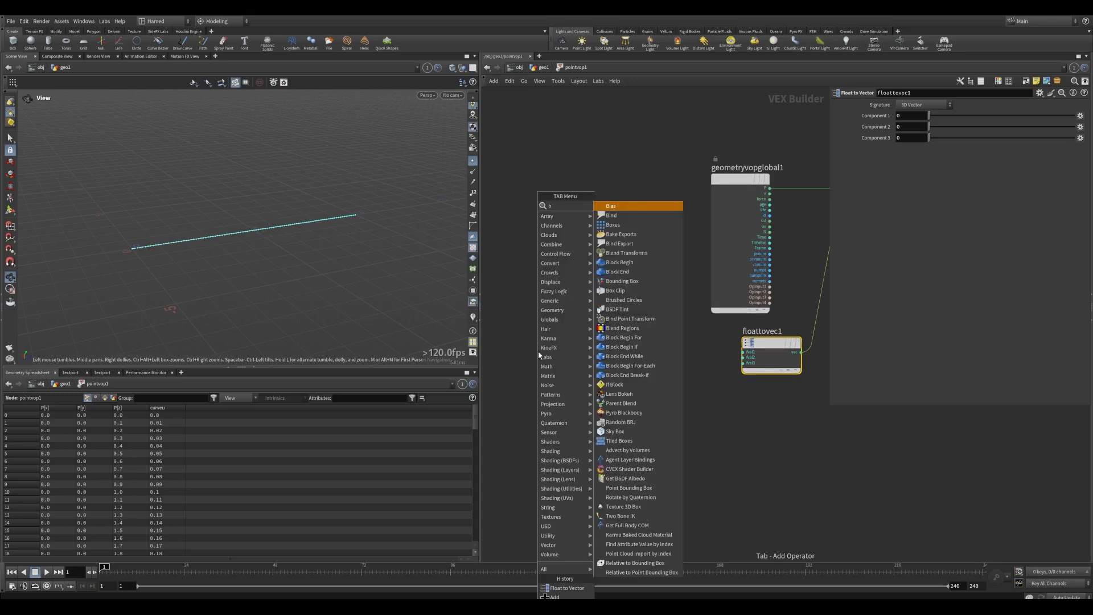
type("b")
key("BackSpace")
type("in")
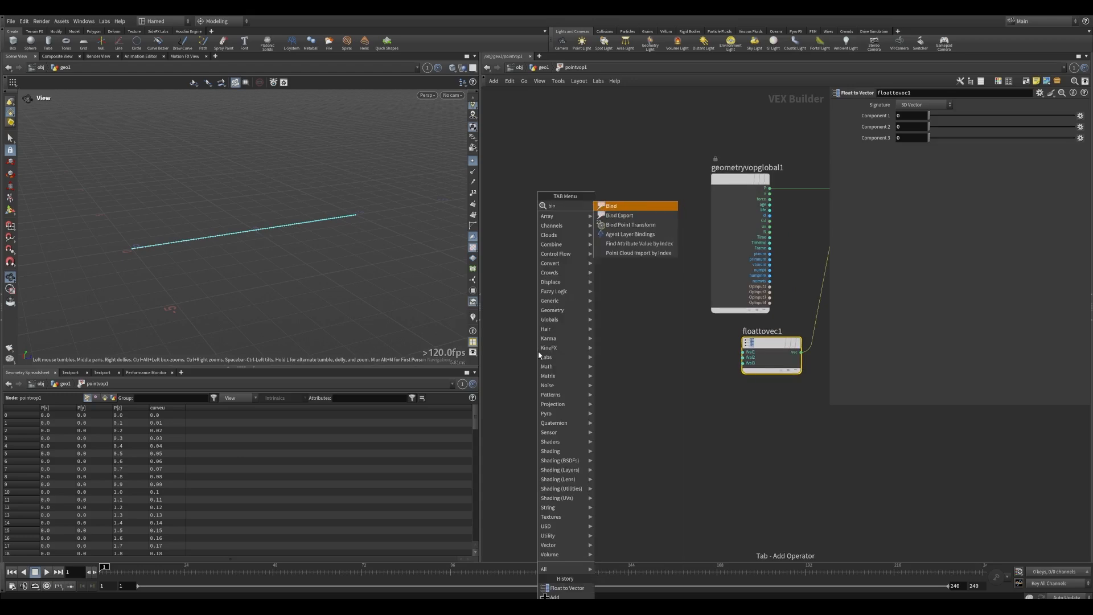
key("Down")
key("Down")
key("Down")
key("Down")
key("Up")
key("Up")
key("Up")
key("Up")
key("Return")
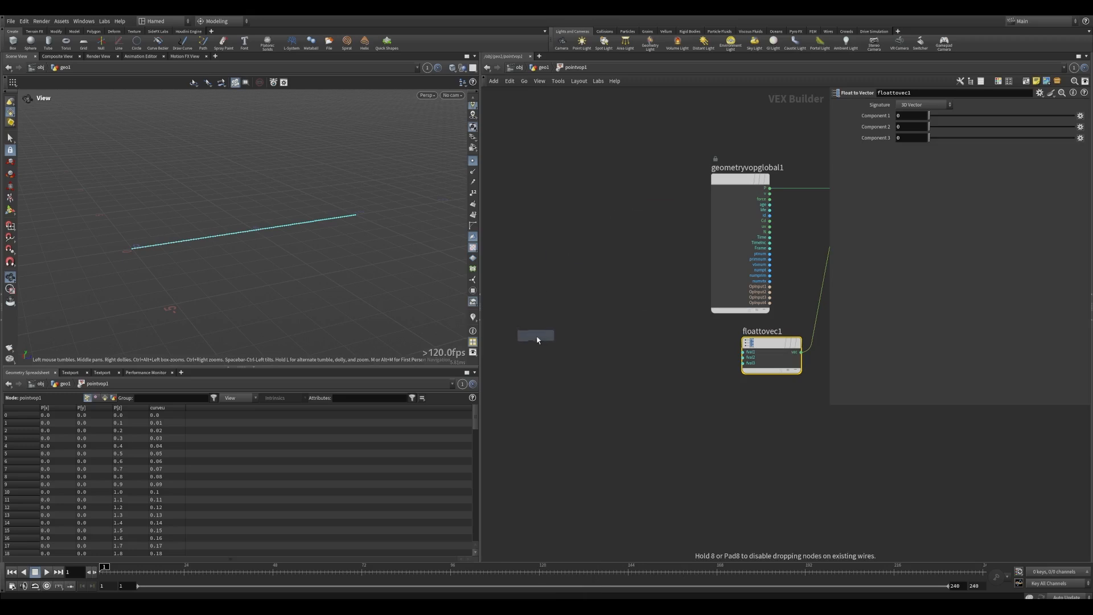
left_click(538, 347)
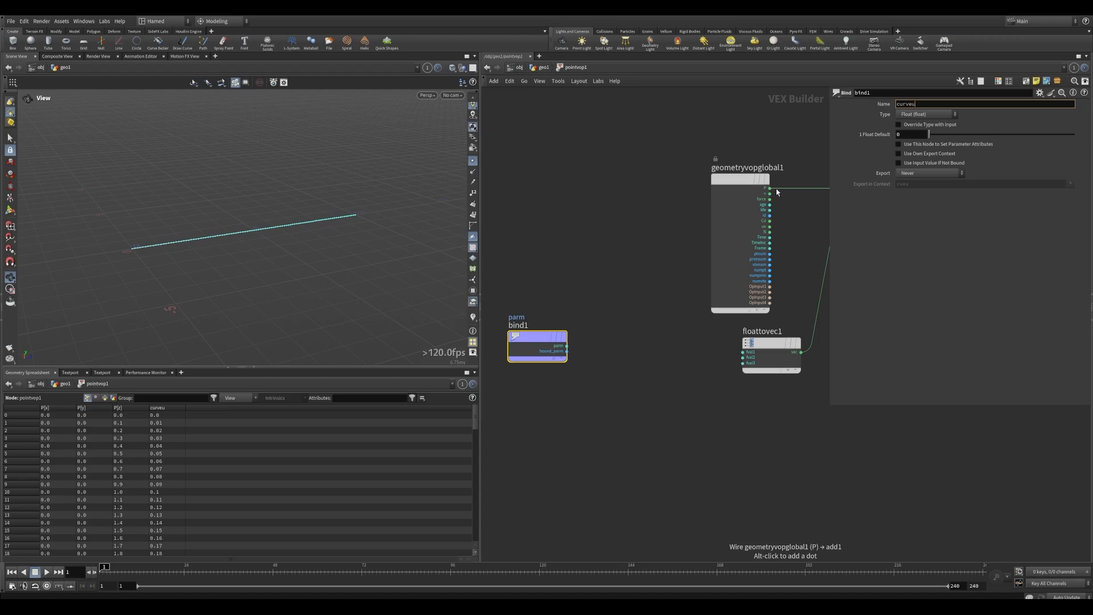
key("Return")
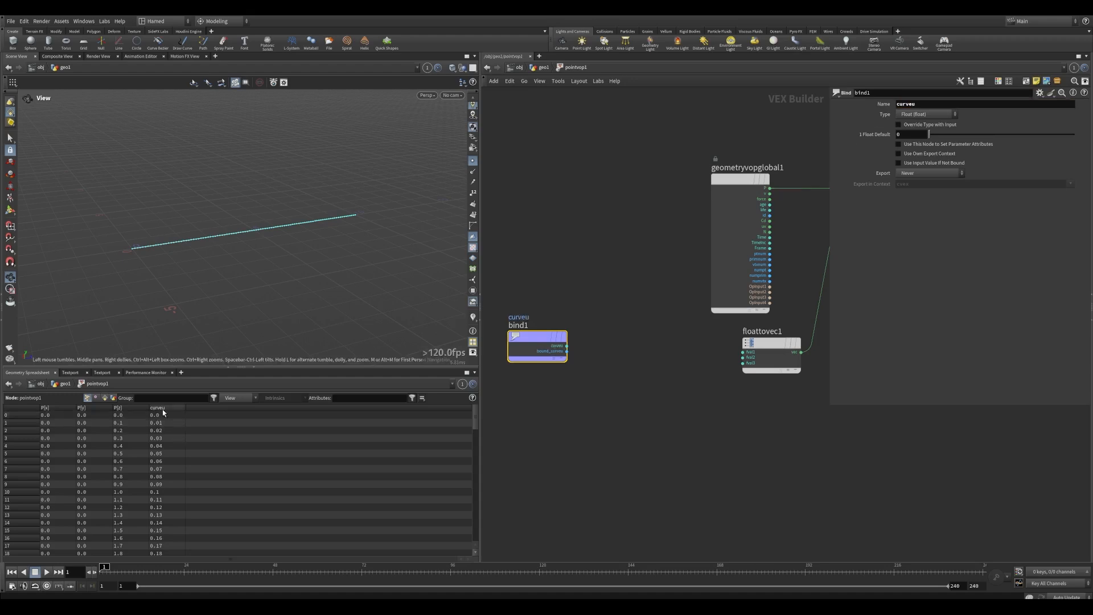
Widen the network editor further to make room between bind1 and floattovec1.
middle_click_drag(550, 417, 522, 405)
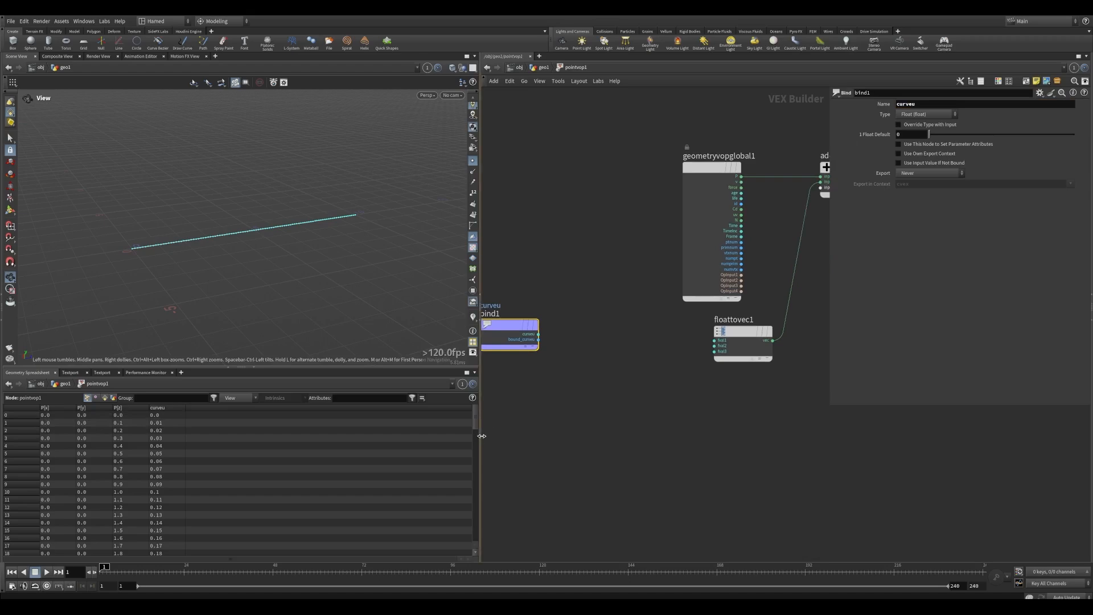
left_click_drag(481, 436, 453, 433)
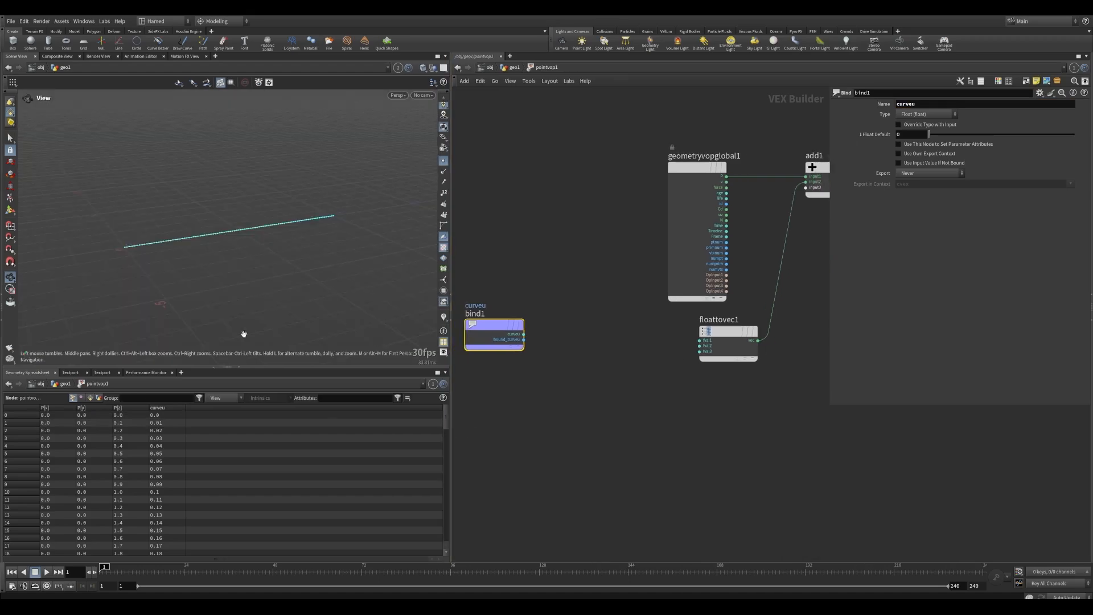
scroll(501, 376, "down", 3)
left_click_drag(451, 408, 431, 408)
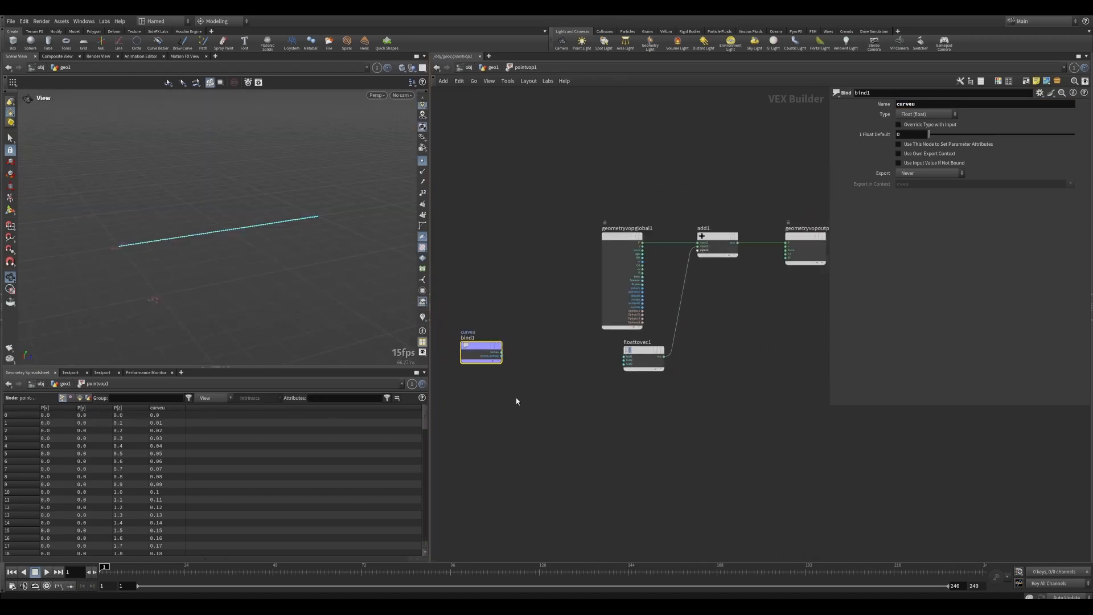
Add a Ramp Parameter node beside bind1, connect bind1's curveu output to its input and align the two nodes.
scroll(531, 383, "up", 3)
key("Tab")
type("ra")
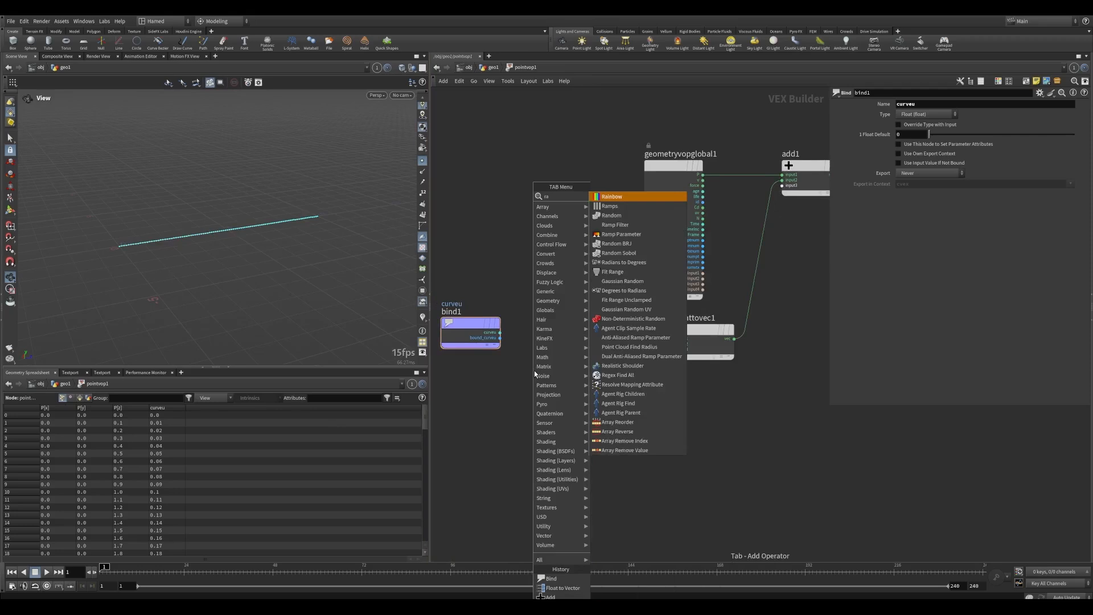
type("m")
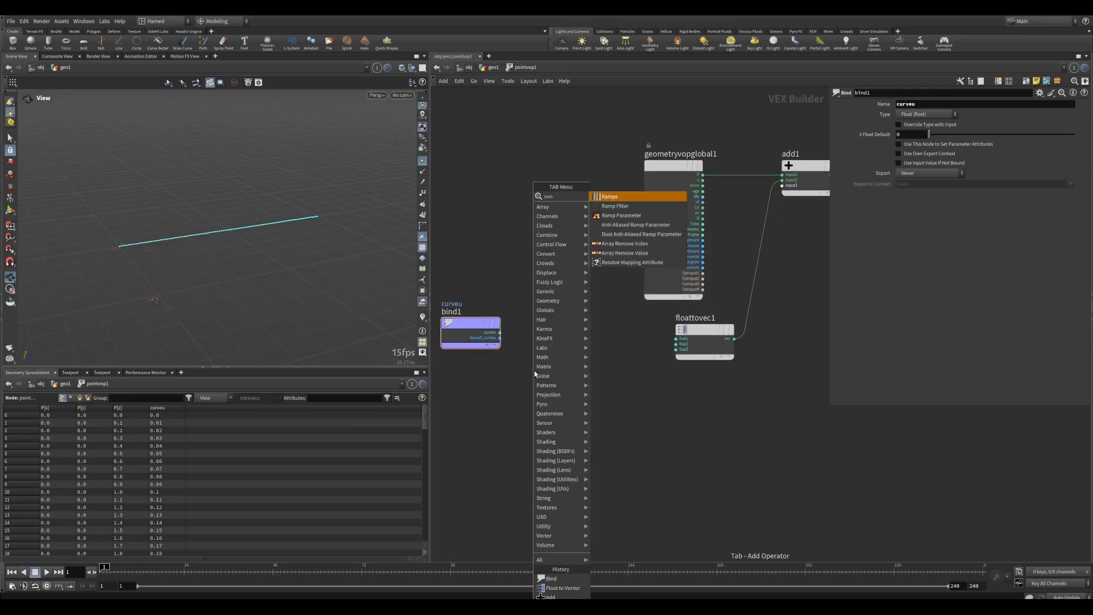
left_click(607, 216)
left_click(554, 334)
scroll(514, 346, "up", 2)
left_click(497, 329)
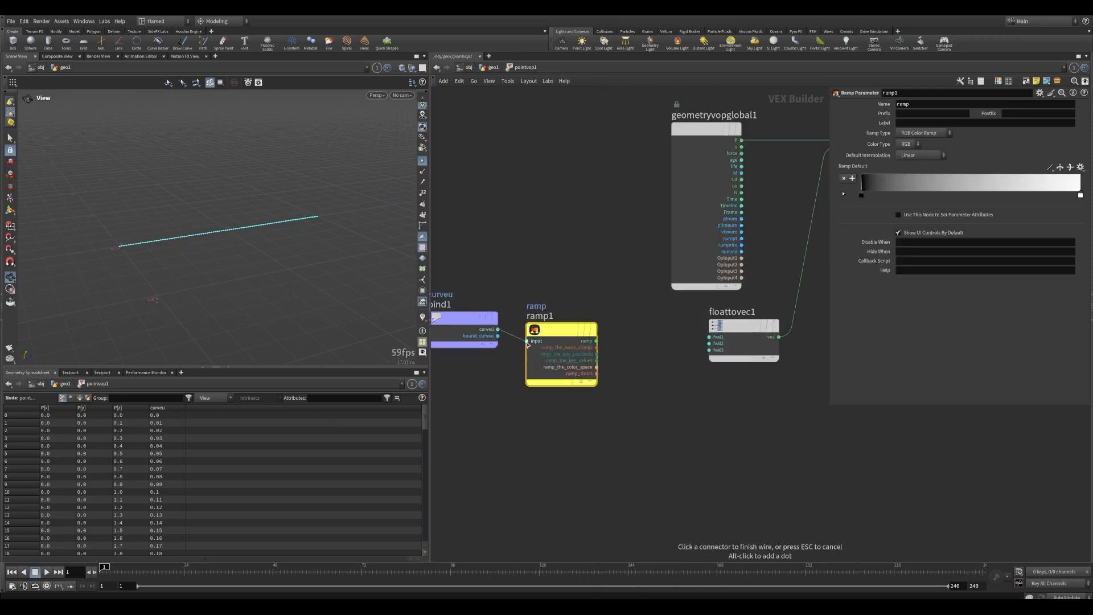
left_click(527, 341)
left_click_drag(553, 332, 553, 321)
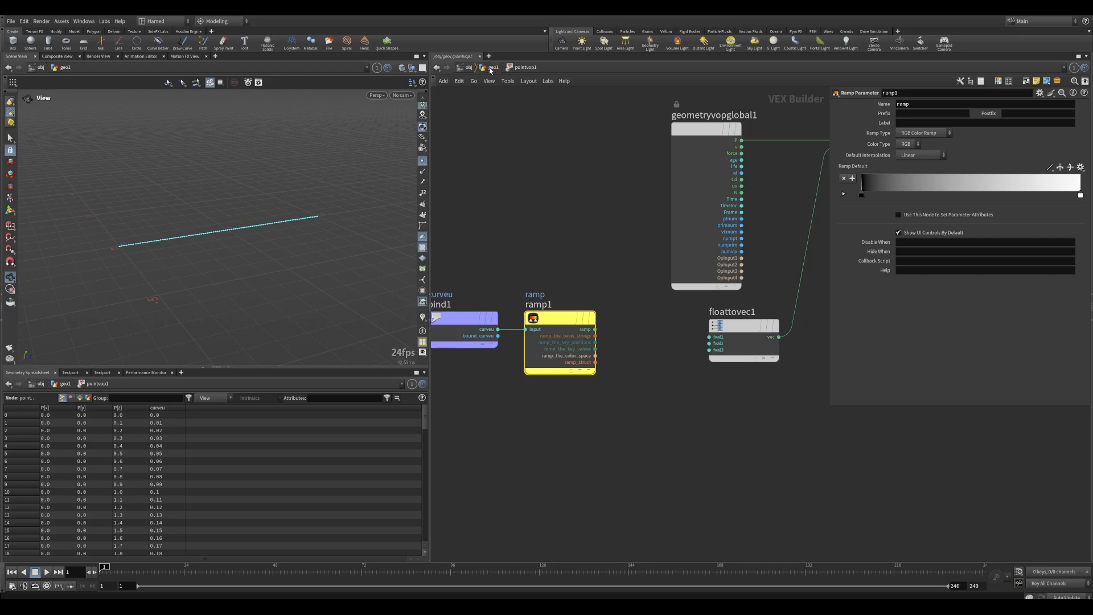
Change ramp1's type to Spline Ramp (float) and set the end point of pointvop1's ramp to value 1.
key("u")
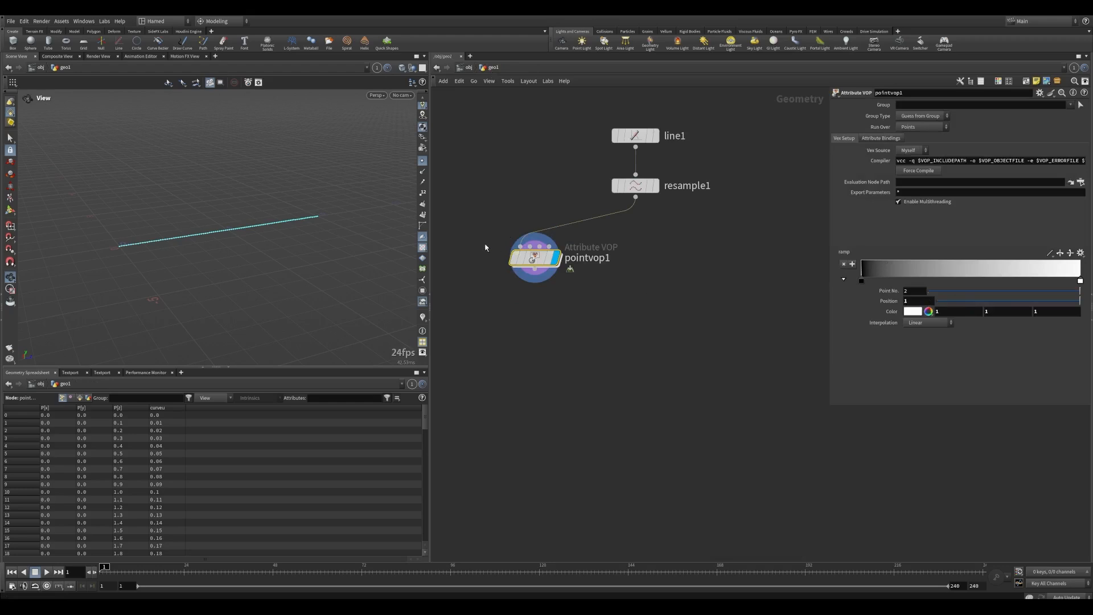
mouse_move(531, 259)
double_click(536, 258)
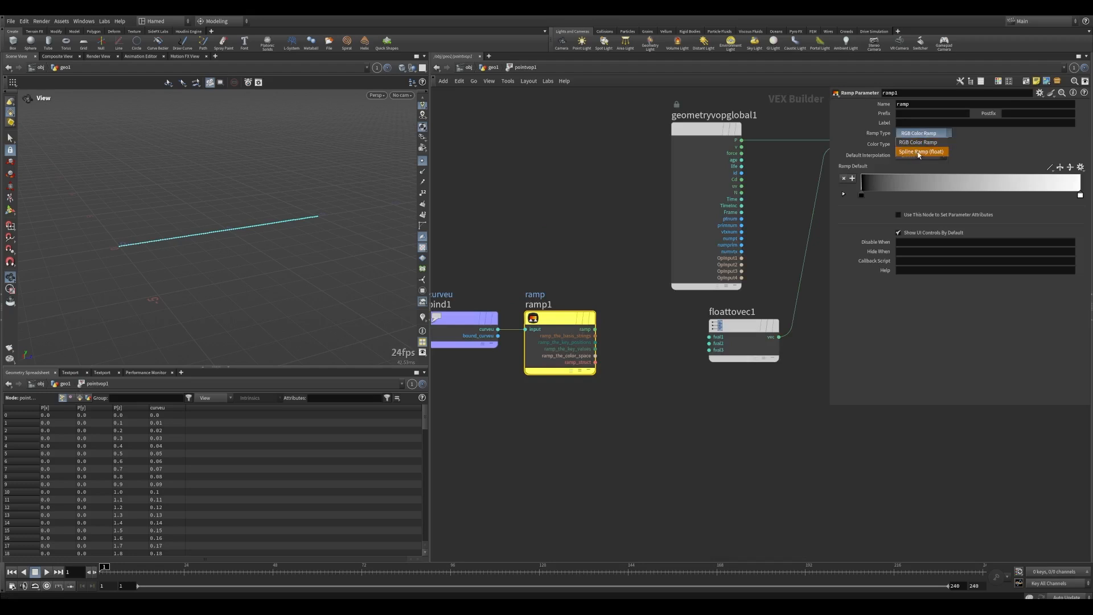
left_click(919, 152)
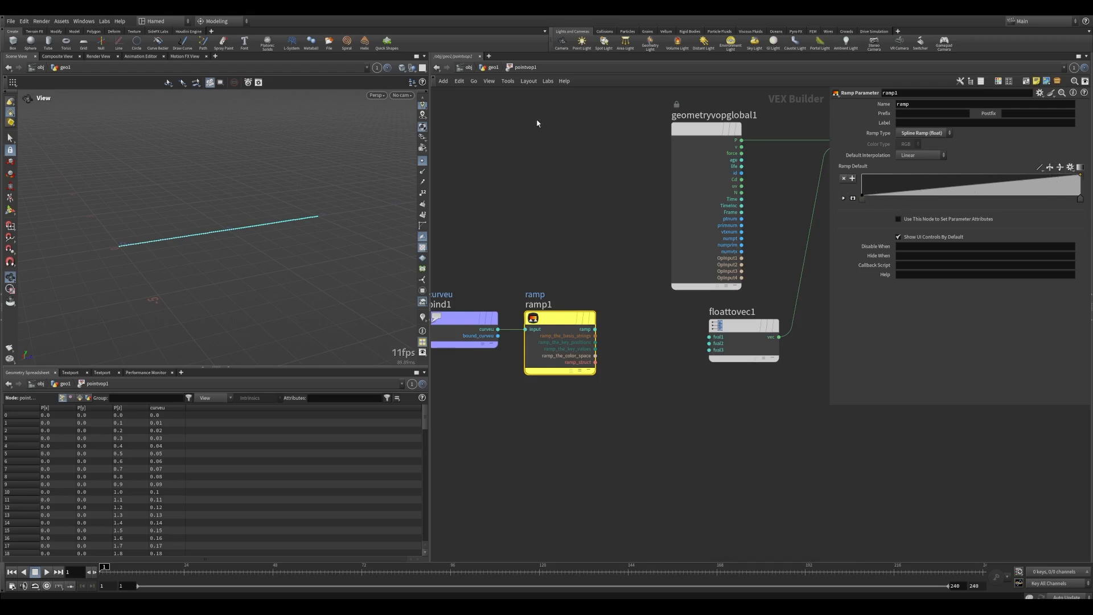
left_click(493, 68)
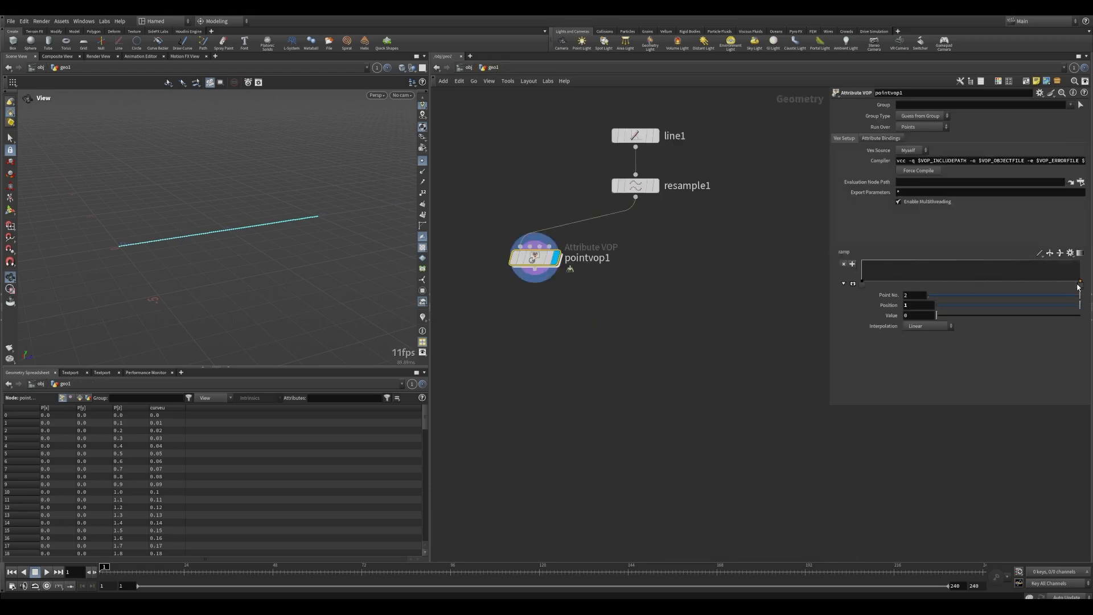
left_click_drag(939, 317, 1080, 316)
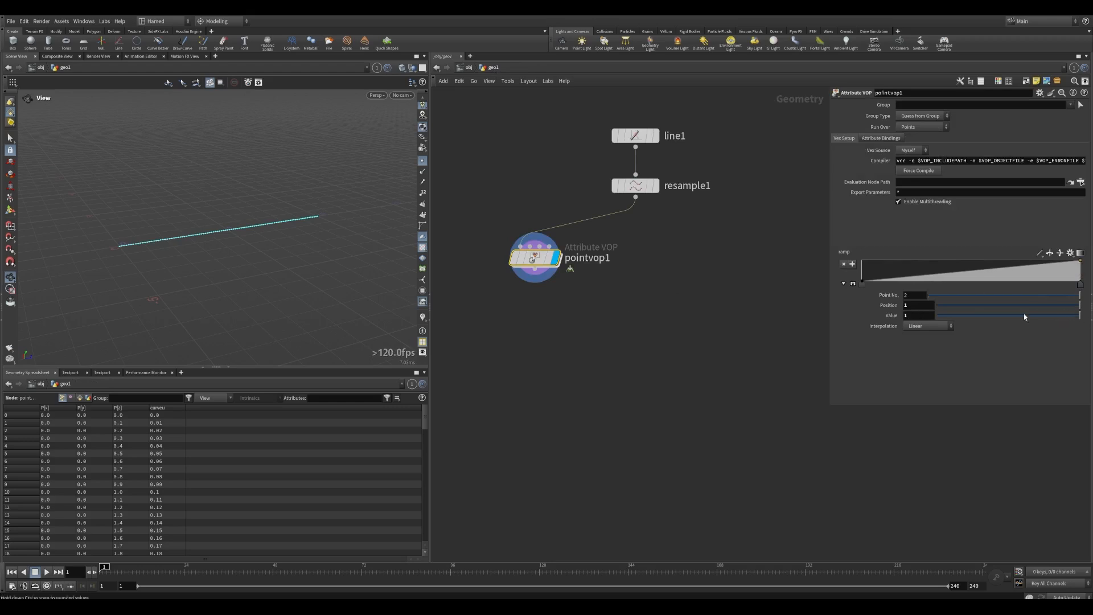
Inside pointvop1, connect ramp1's ramp output to floattovec1's fval2 input and move floattovec1 closer to ramp1.
double_click(535, 261)
middle_click_drag(620, 349, 596, 330)
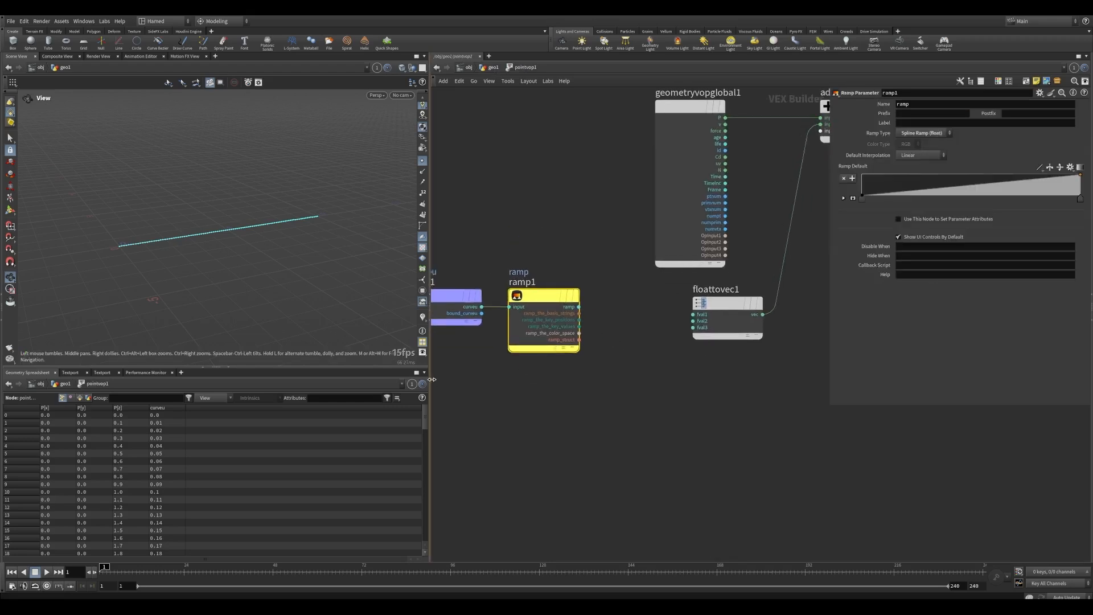
left_click_drag(432, 379, 389, 380)
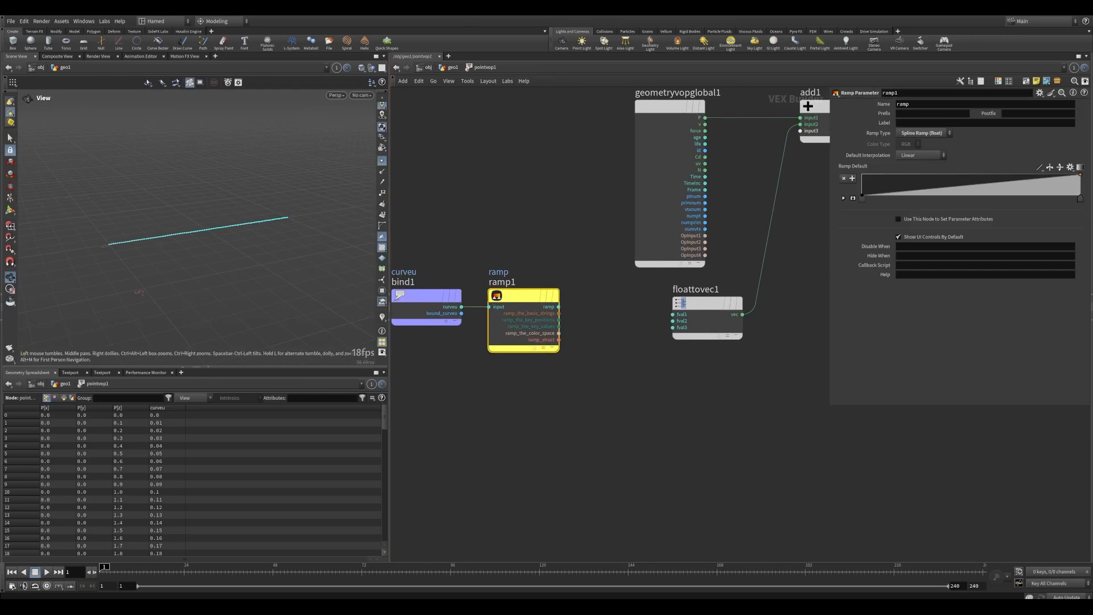
left_click(559, 307)
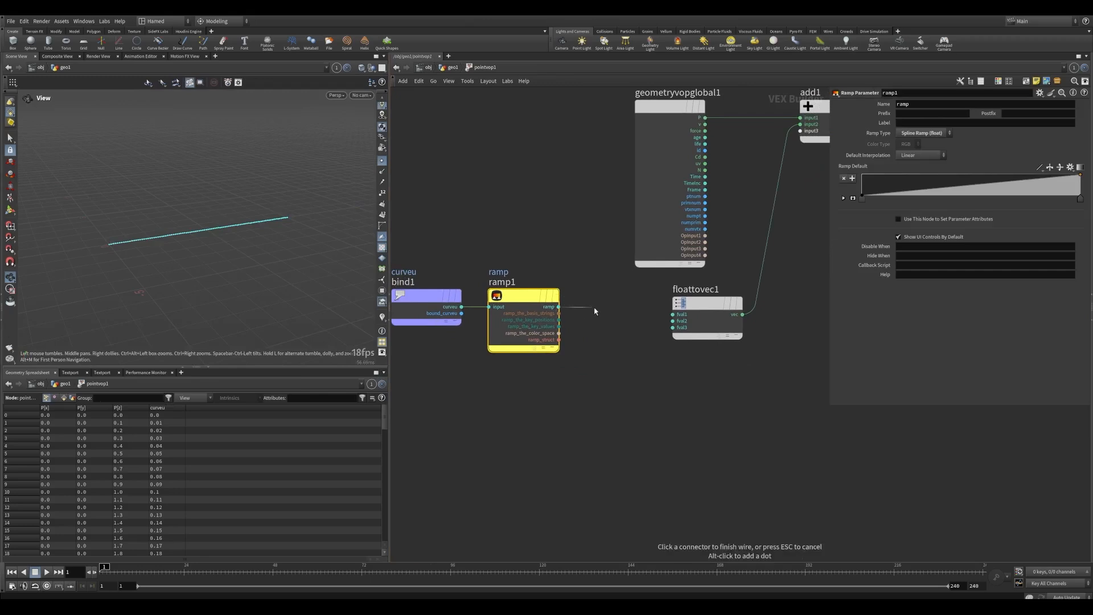
left_click(675, 322)
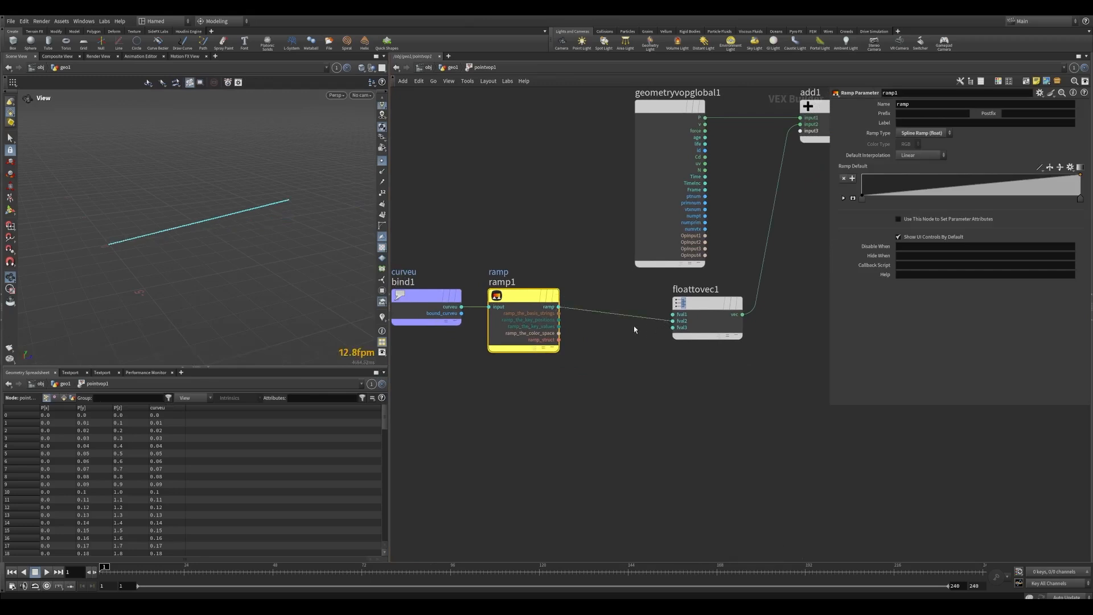
left_click_drag(708, 306, 670, 299)
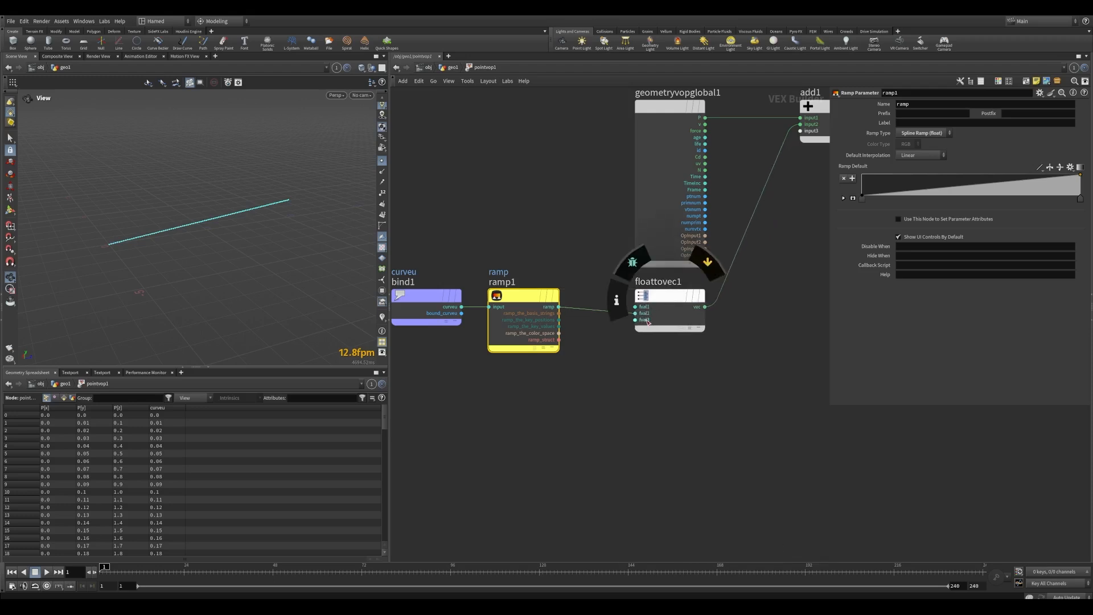
Examine how ramp1 feeds floattovec1, how its vector output reaches add1, and the resulting line in the viewport.
left_click(665, 302)
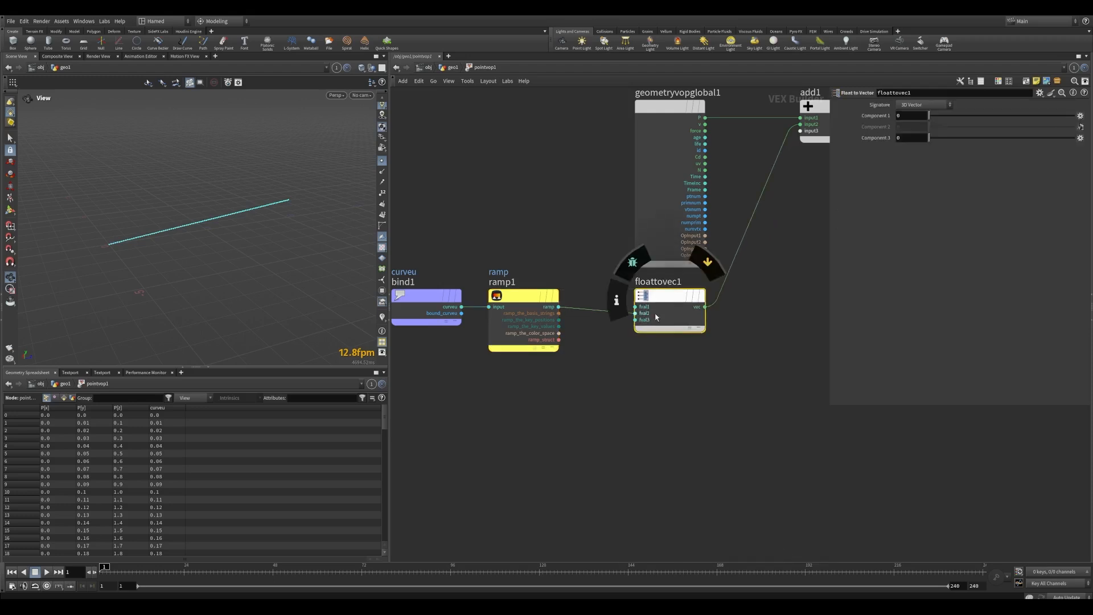
scroll(653, 318, "up", 3)
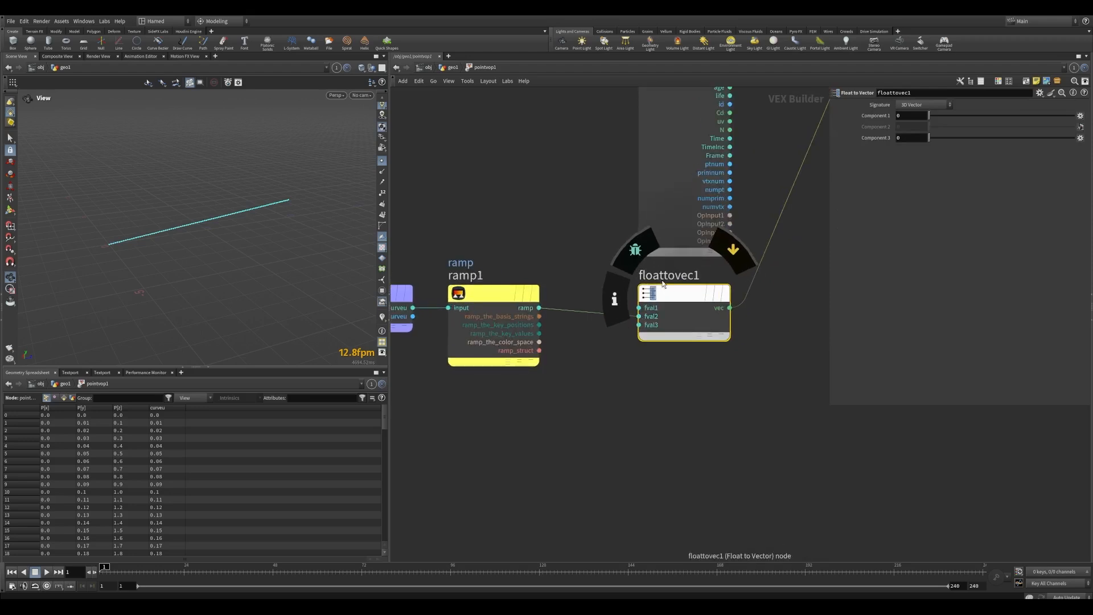
middle_click_drag(714, 368, 639, 381)
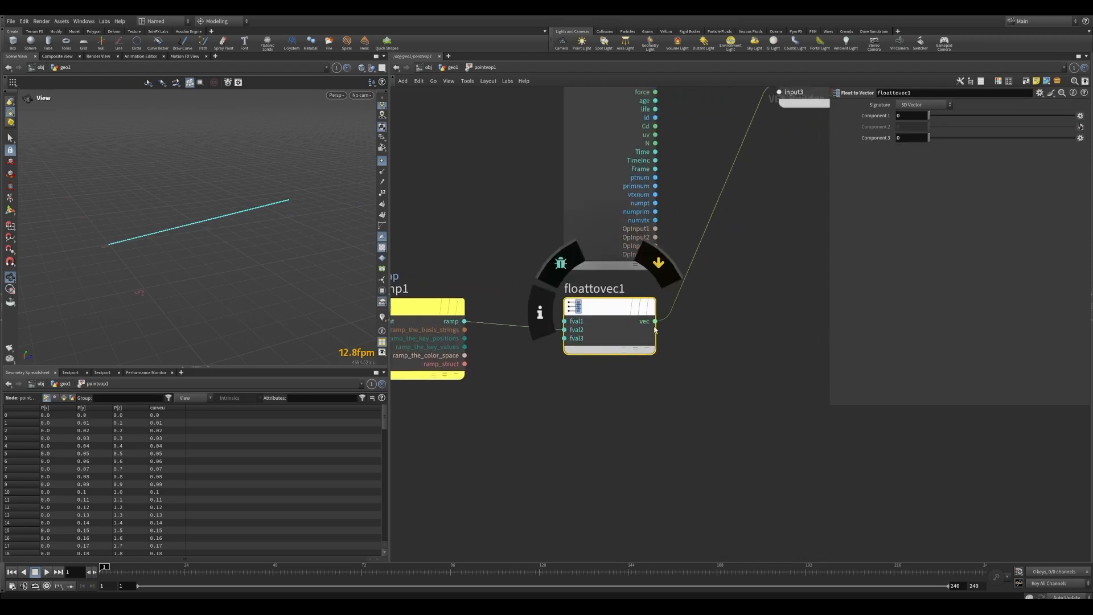
middle_click_drag(723, 272, 606, 415)
scroll(636, 257, "down", 1)
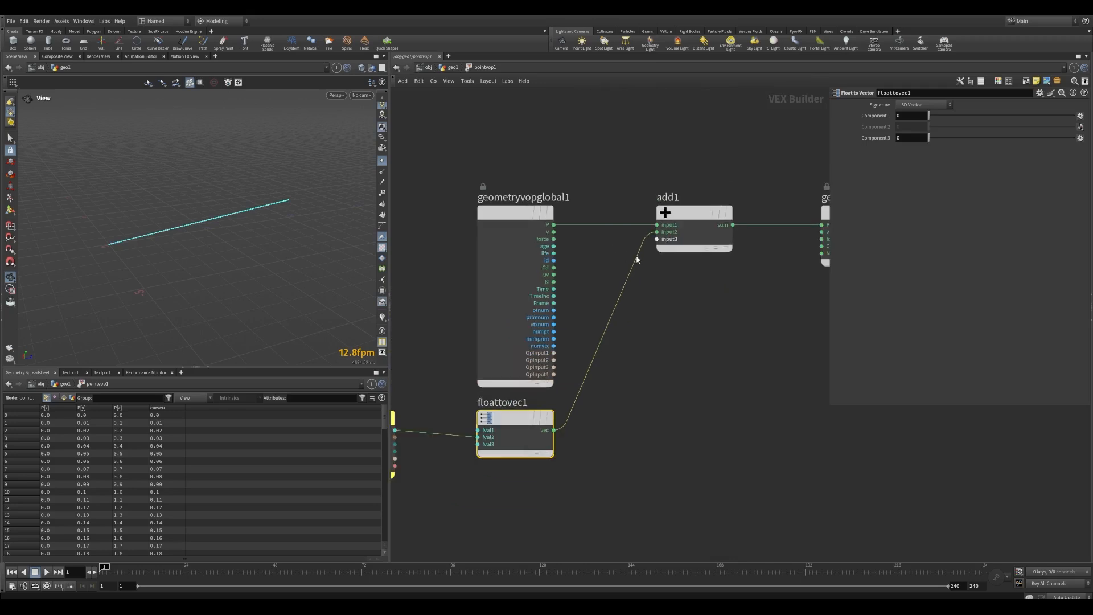
middle_click_drag(714, 309, 627, 298)
middle_click_drag(587, 359, 700, 333)
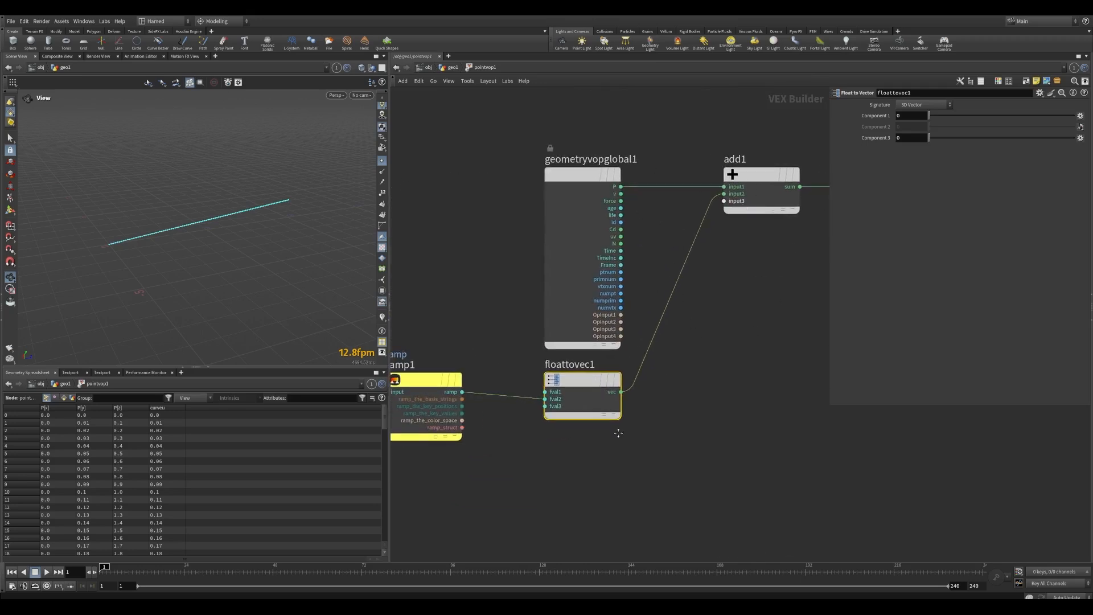
middle_click_drag(617, 434, 730, 406)
left_click_drag(249, 214, 229, 197)
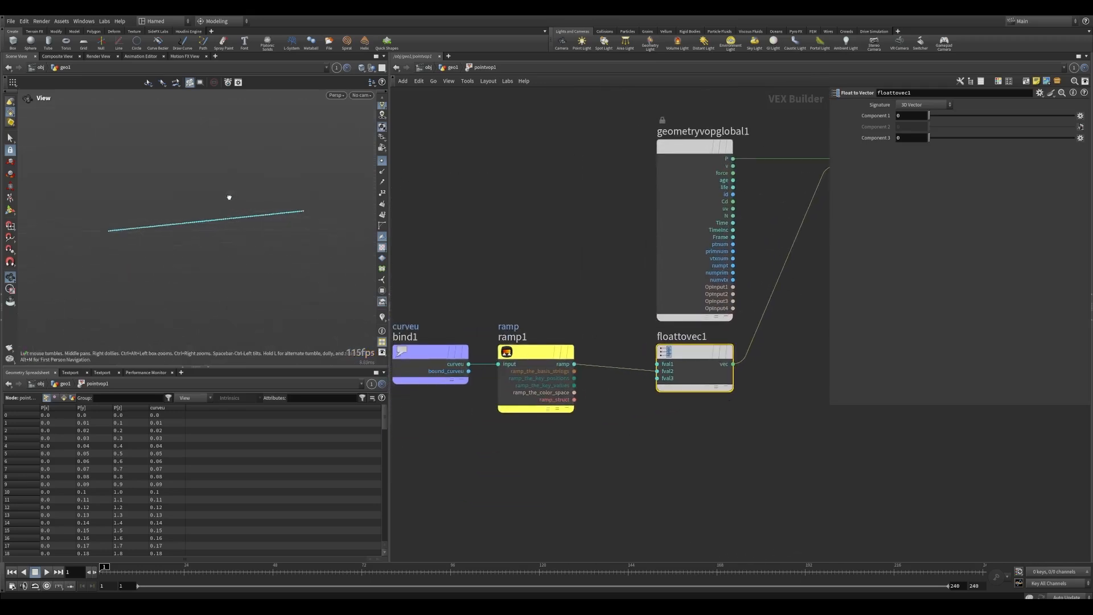
On pointvop1's ramp, add a middle point at position about 0.47 with value about 0.87 and set the end point's value to 0.
left_click(454, 67)
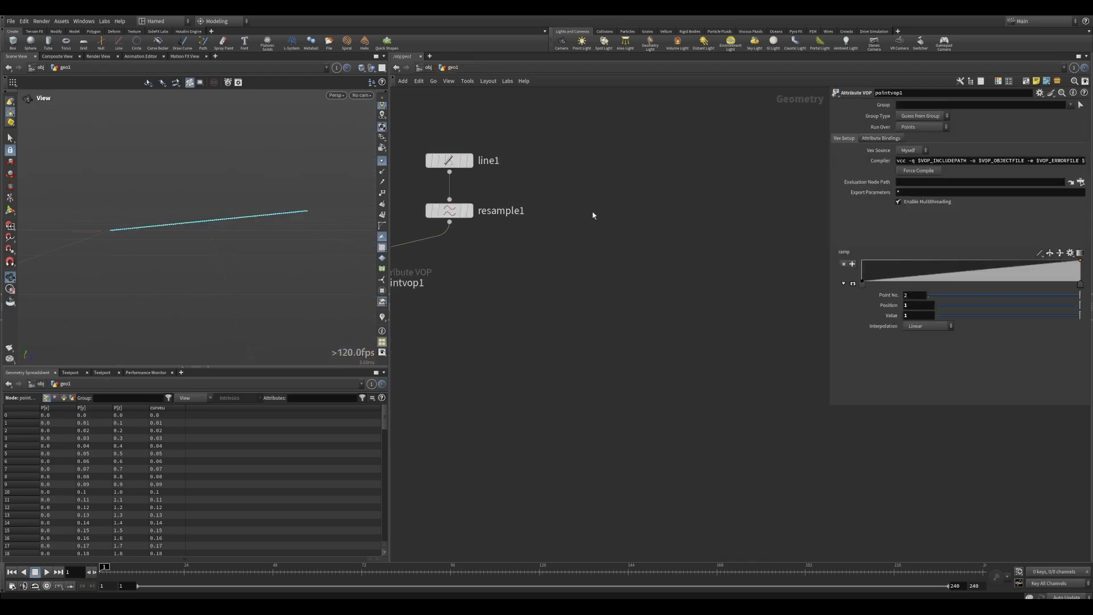
left_click(863, 284)
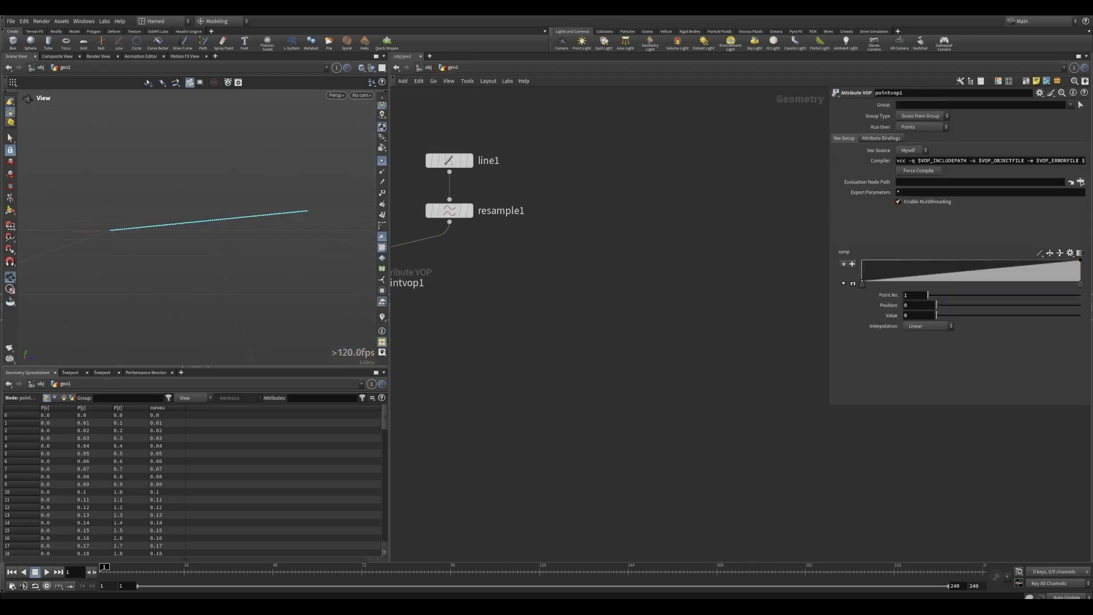
left_click_drag(938, 316, 897, 318)
left_click(965, 263)
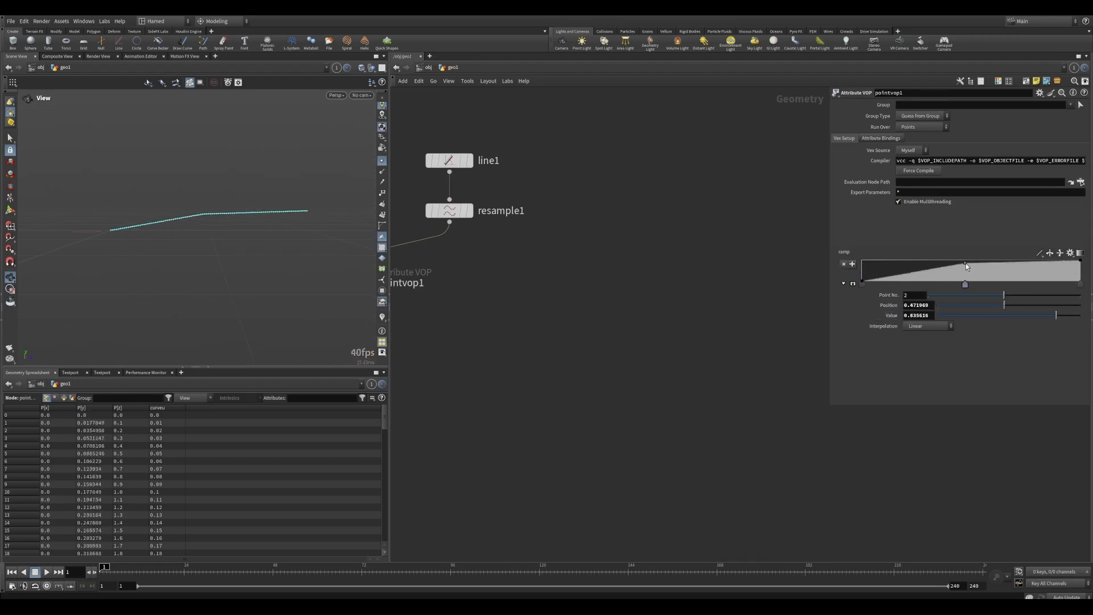
left_click(1080, 262)
left_click_drag(967, 316, 936, 316)
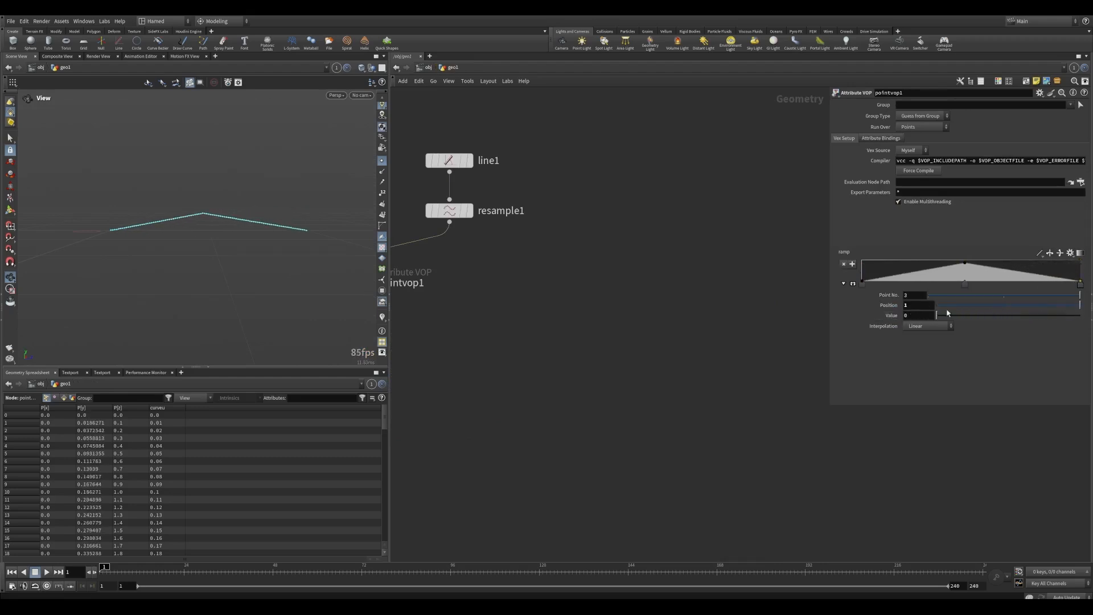
Test shifting the ramp's end point inward to position about 0.82 and return it to position 1.
left_click_drag(1080, 284, 1047, 287)
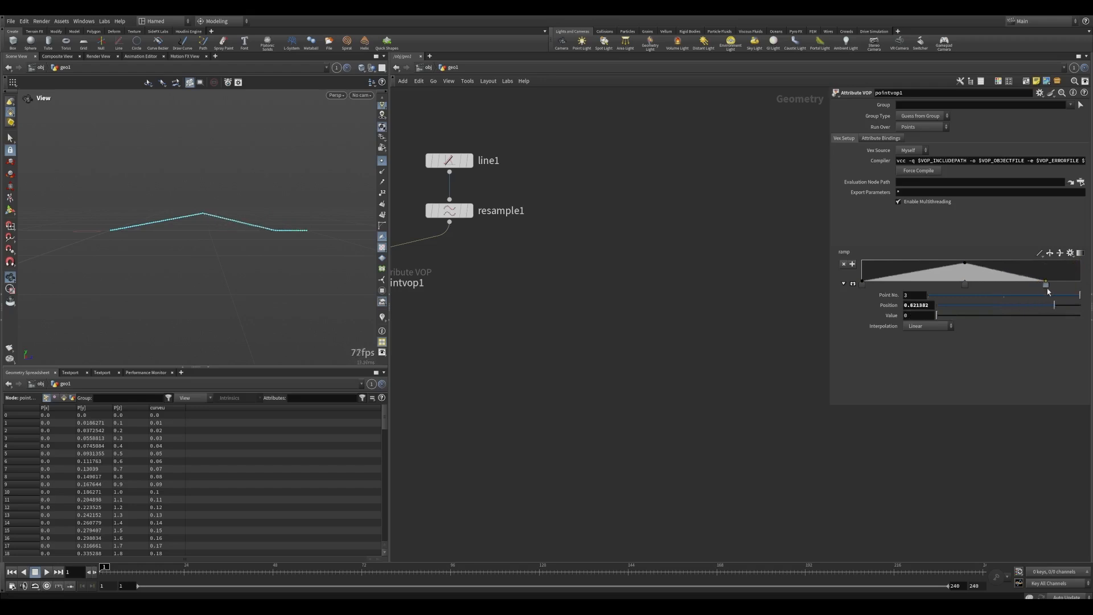
mouse_move(862, 283)
left_mouse_down()
mouse_move(934, 286)
mouse_move(850, 286)
left_mouse_up()
left_click(966, 286)
left_click_drag(1047, 286, 1085, 286)
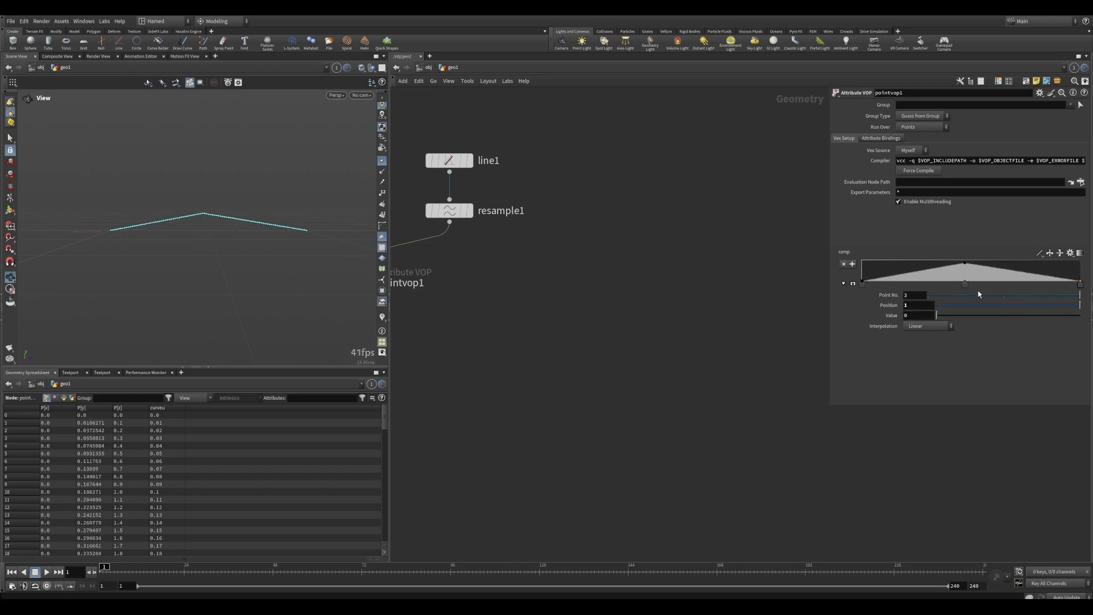
left_click(966, 286)
Apply the Hill preset to pointvop1's ramp and set the interpolation of its points to Catmull-Rom.
left_click(1070, 252)
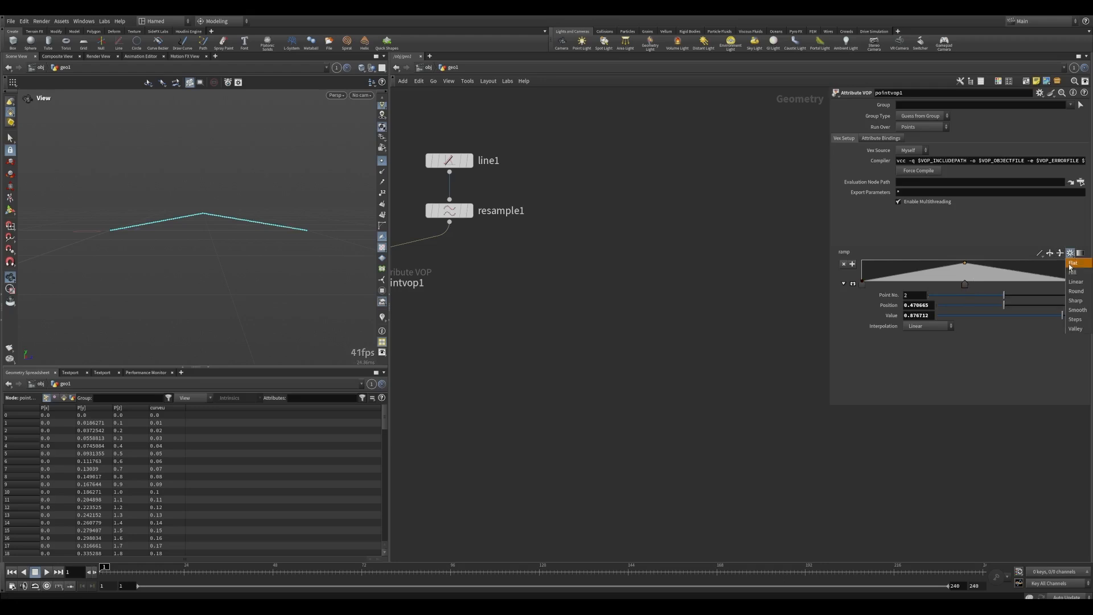
left_click(1077, 275)
left_click(1039, 253)
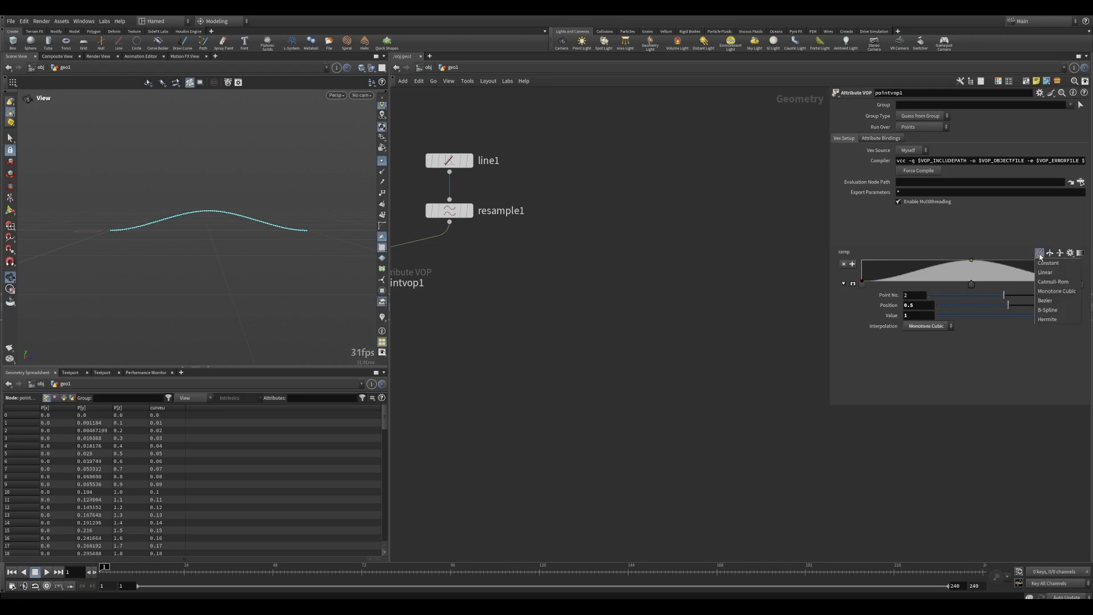
left_click(1060, 283)
mouse_move(228, 229)
left_mouse_down()
mouse_move(245, 240)
mouse_move(235, 241)
left_mouse_up()
Review the node chain inside pointvop1 from ramp1 through add1 to geometryvopoutput1, and return to the geo1 network.
middle_click_drag(498, 300, 650, 273)
double_click(499, 259)
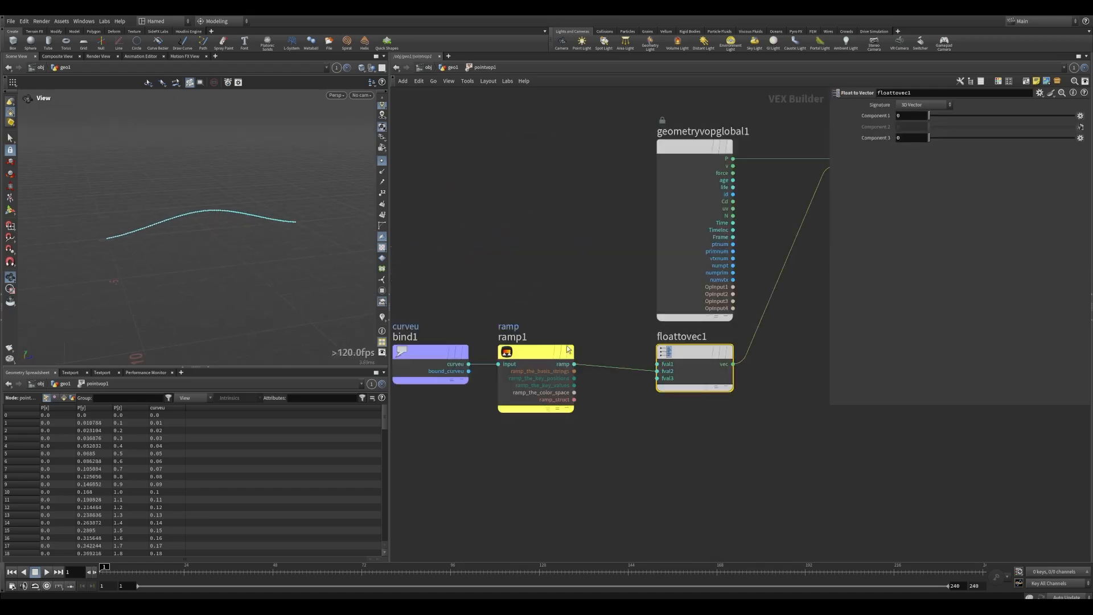
middle_click_drag(619, 399, 493, 364)
scroll(491, 362, "down", 2)
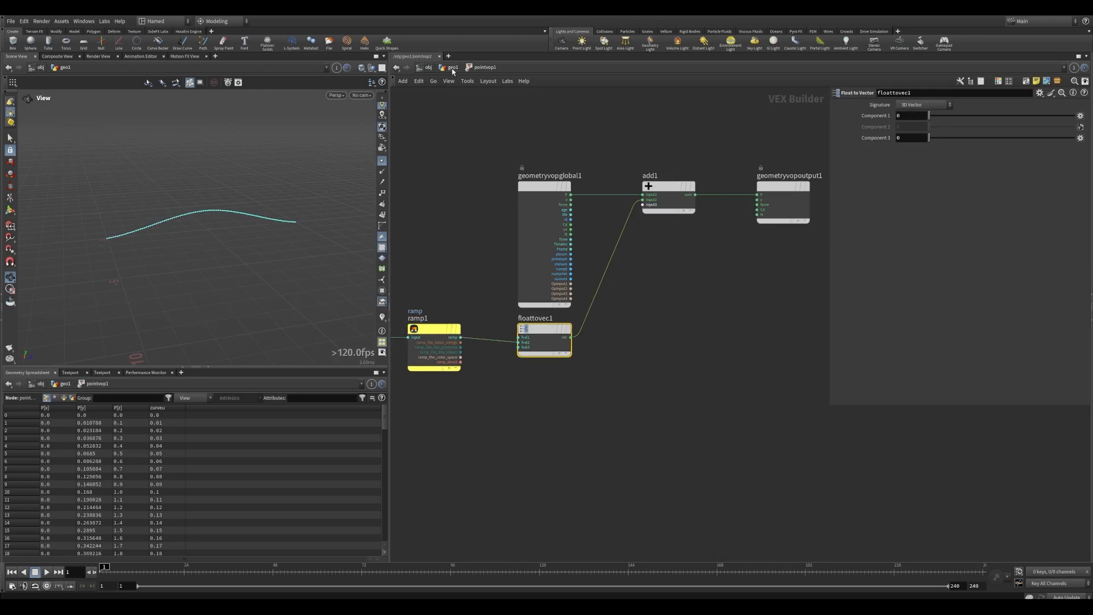
left_click(453, 68)
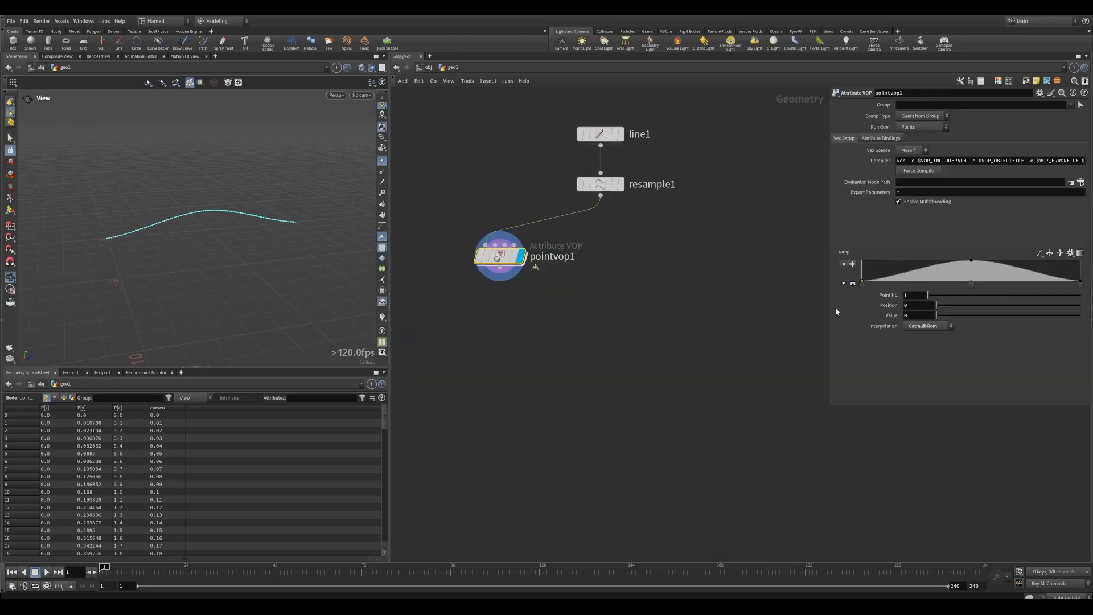
Show the curve in the Right view and set the ramp's middle point to value 3.
left_click(971, 283)
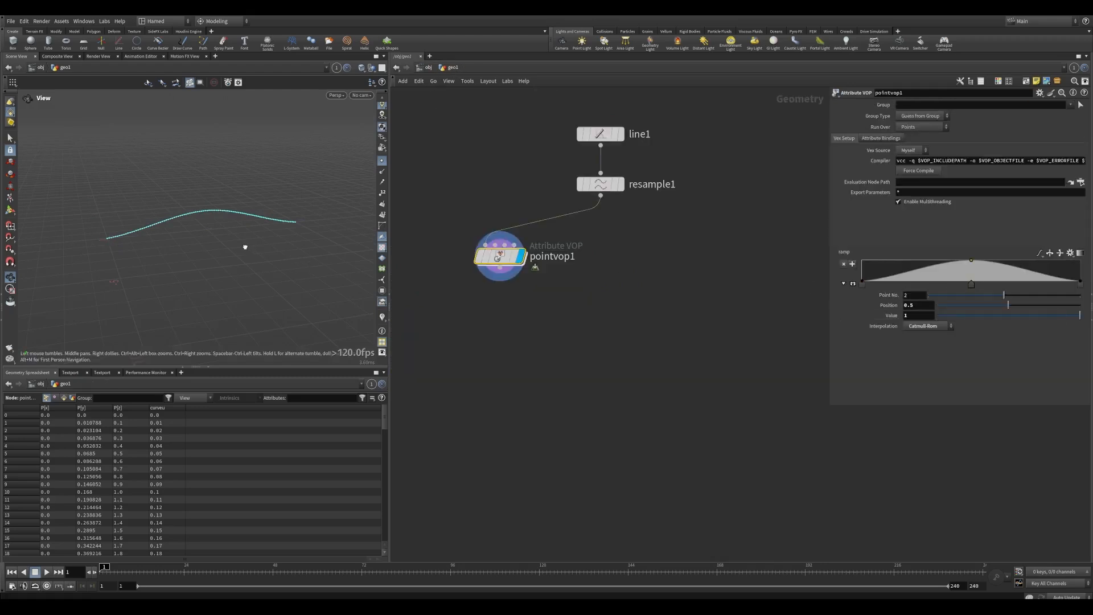
key("space+3")
key("space+4")
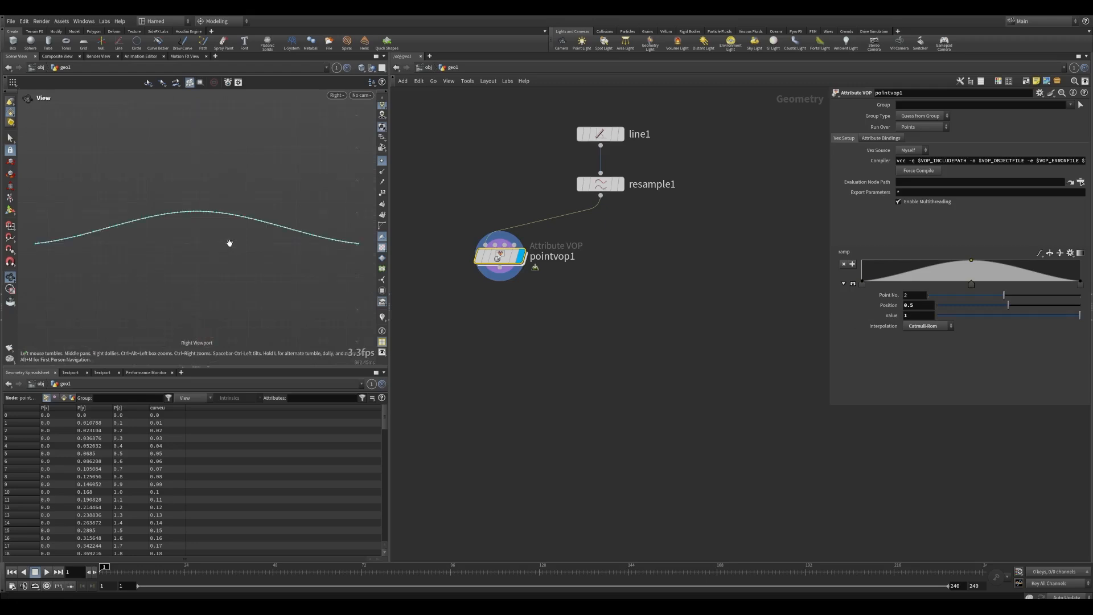
mouse_move(239, 250)
right_mouse_down()
mouse_move(149, 261)
mouse_move(240, 238)
right_mouse_up()
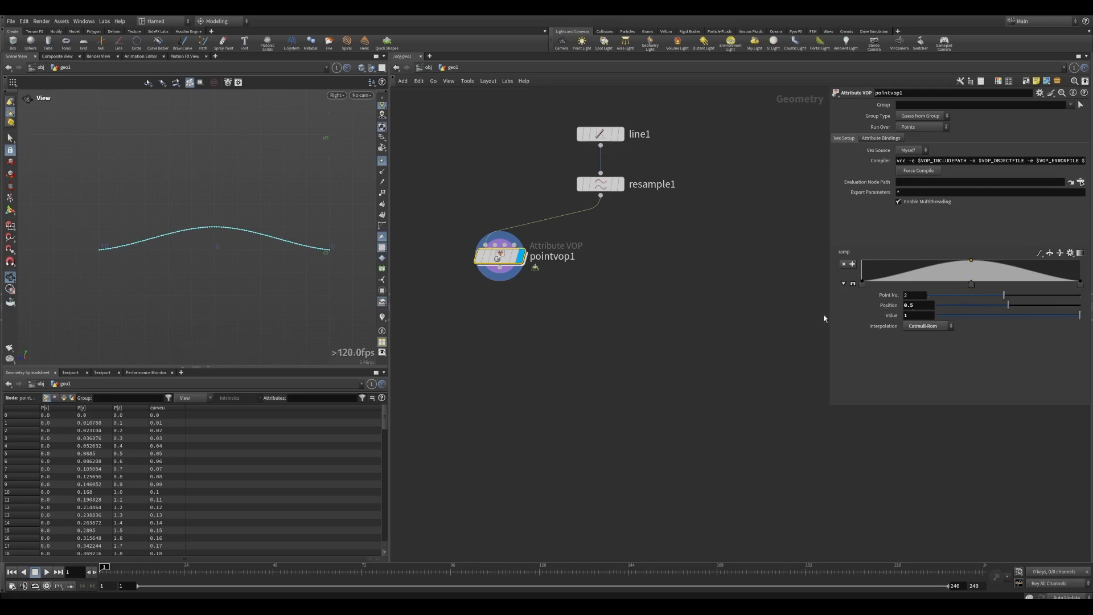
mouse_move(916, 315)
middle_mouse_down()
mouse_move(914, 296)
mouse_move(934, 295)
mouse_move(920, 321)
middle_mouse_up()
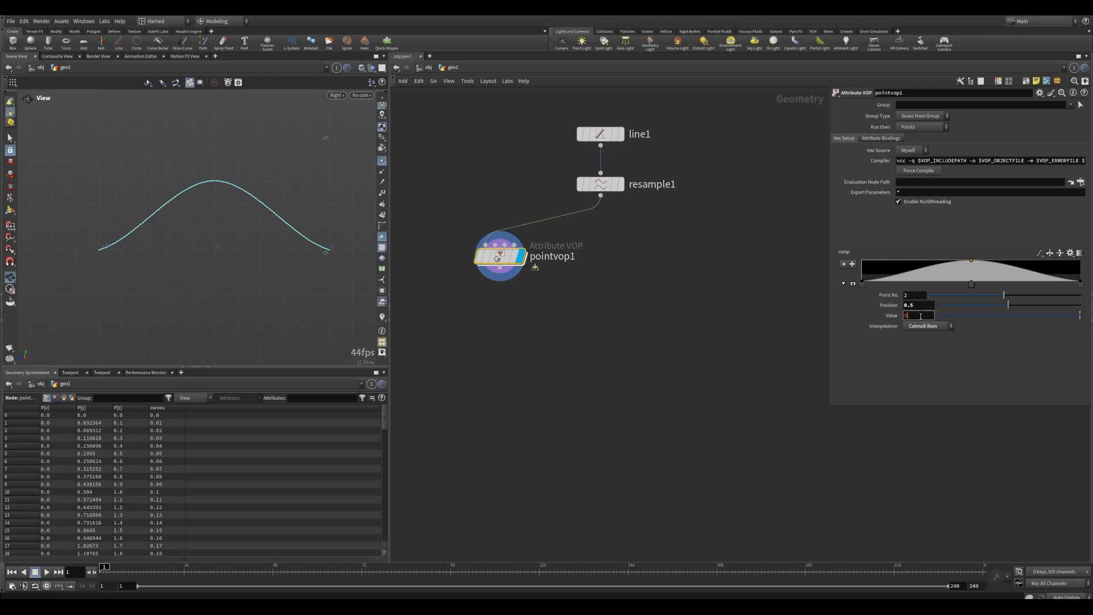
Set the value of the ramp's middle point on pointvop1 to 1.
left_click_drag(922, 316, 889, 318)
type("1")
key("Return")
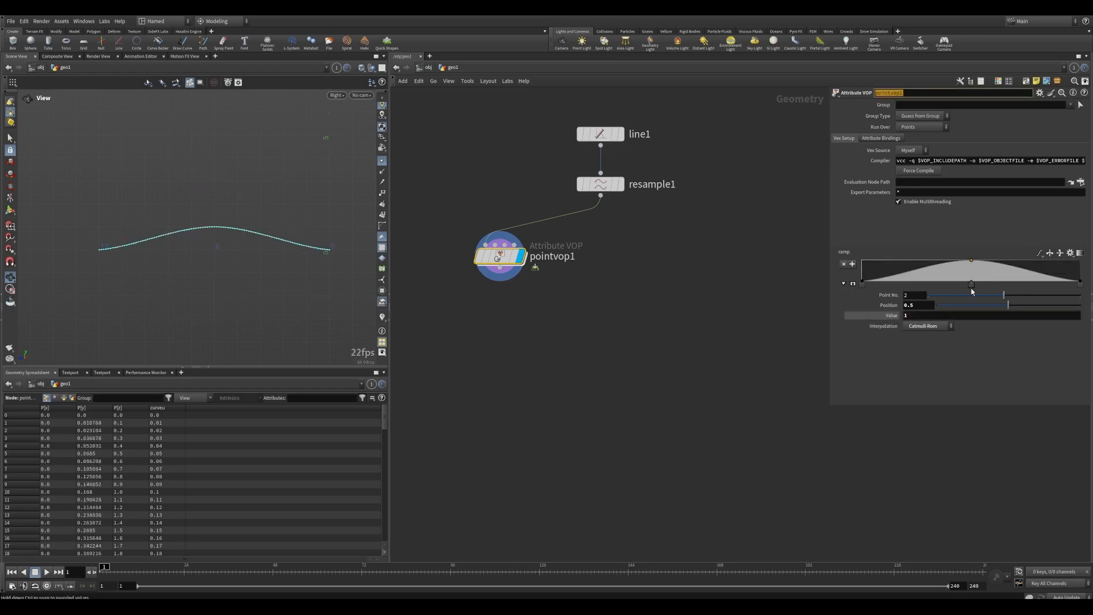
Inside pointvop1, move bind1 and ramp1 away from floattovec1 to make room between ramp1 and floattovec1.
double_click(511, 268)
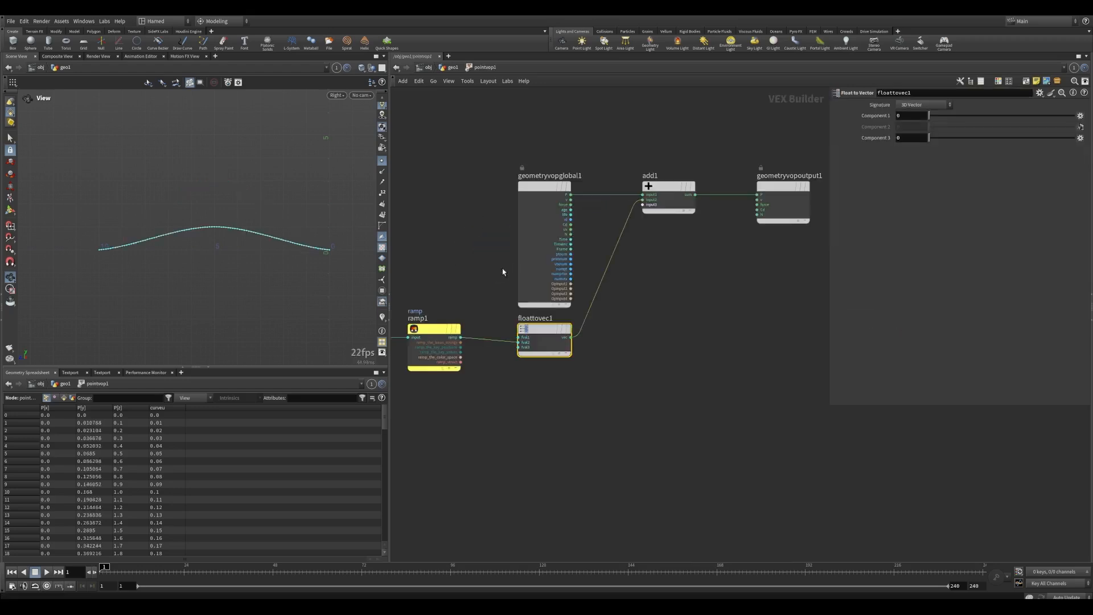
middle_click_drag(620, 351, 700, 319)
scroll(584, 331, "down", 2)
left_click_drag(610, 347, 460, 258)
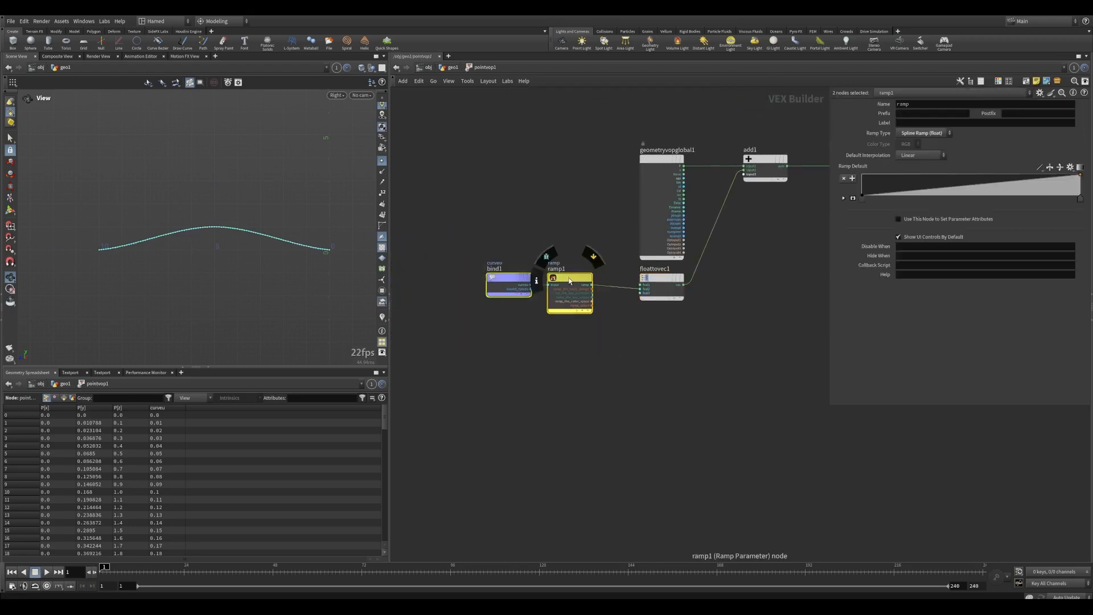
left_click_drag(572, 279, 518, 279)
scroll(582, 317, "up", 2)
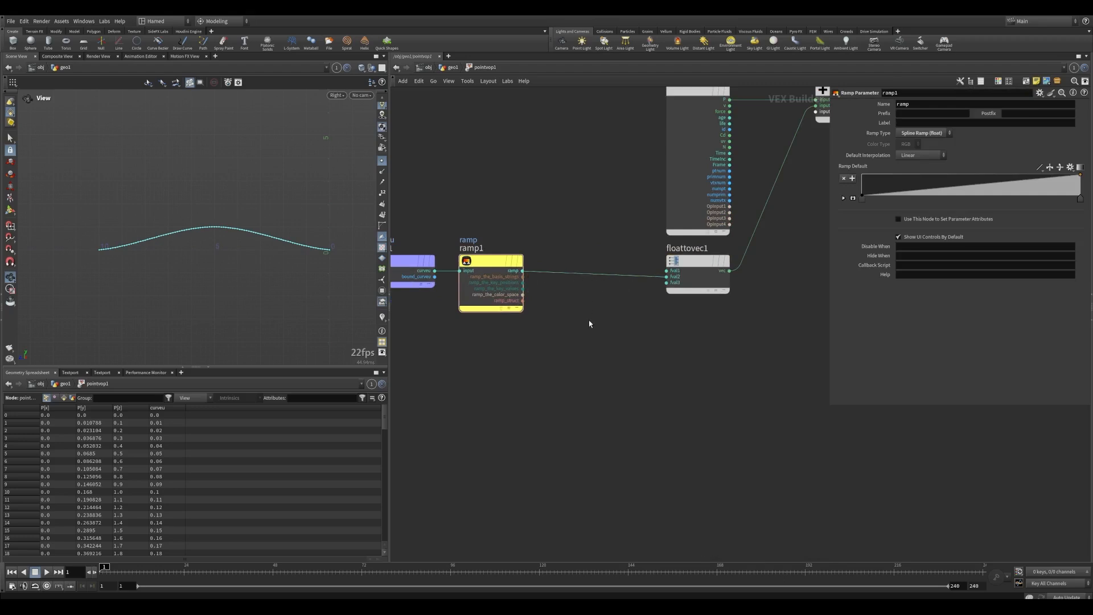
Insert a Multiply node on the wire between ramp1 and floattovec1.
key("Tab")
type("mu")
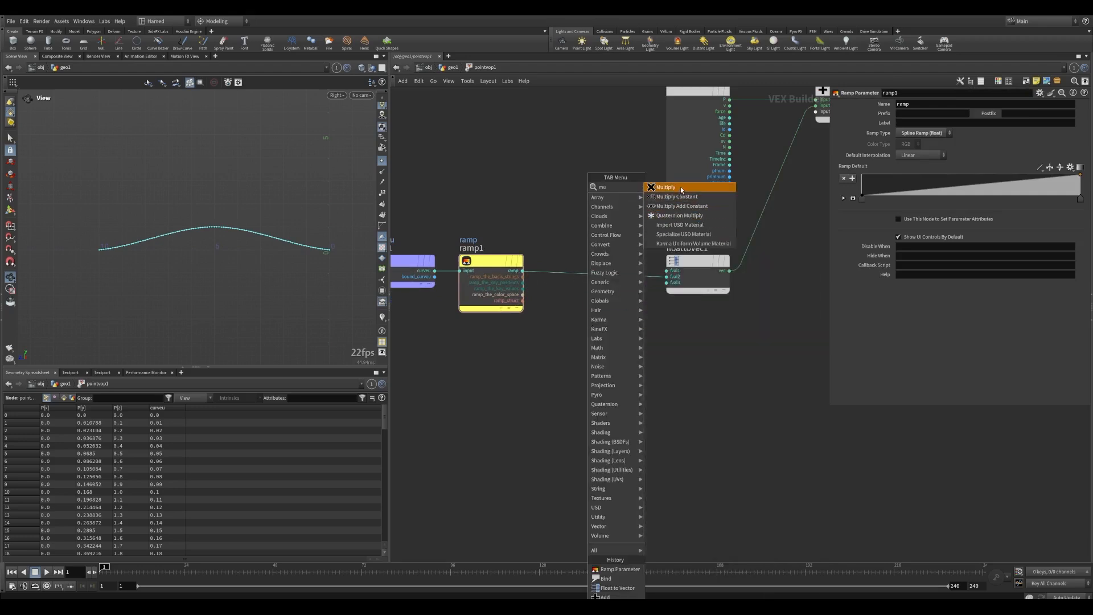
left_click(681, 188)
left_click(582, 278)
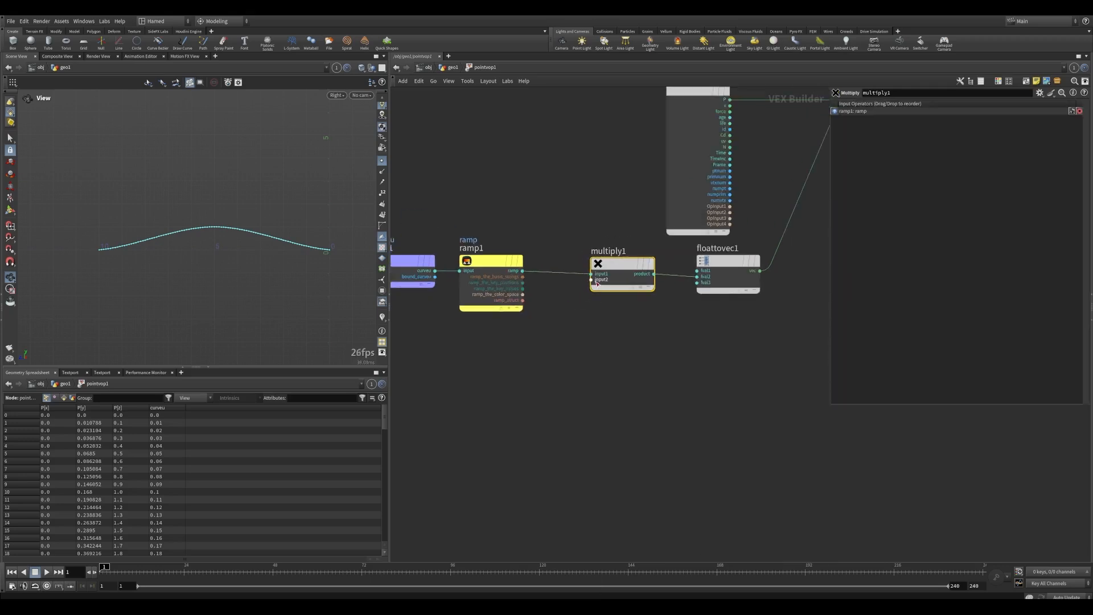
Promote multiply1's second input to a parameter, expand its parameter node and place it below ramp1.
scroll(597, 282, "up", 2)
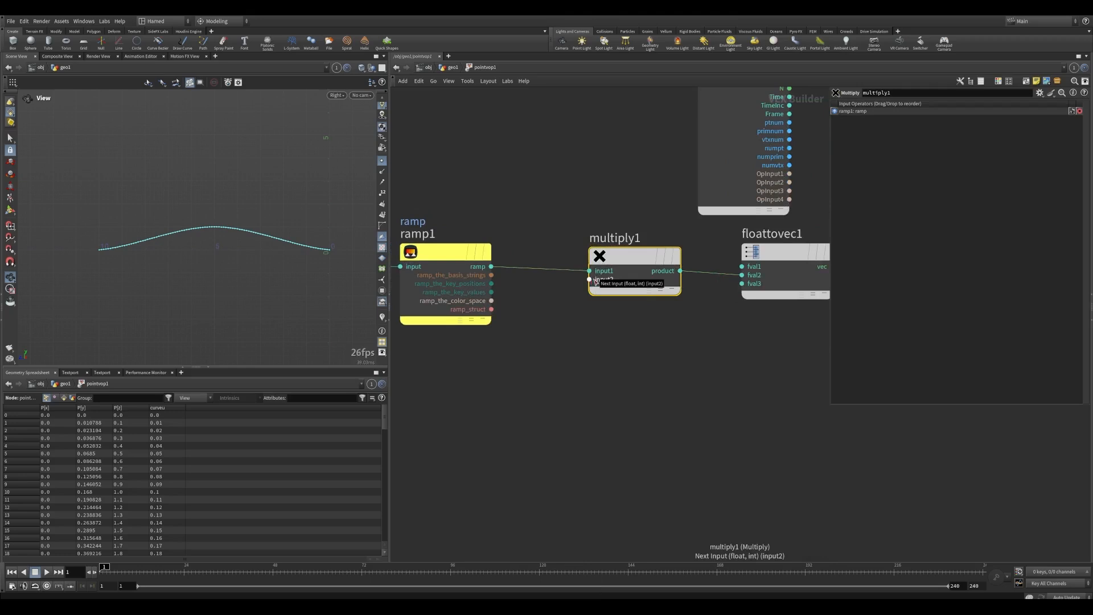
right_click(590, 280)
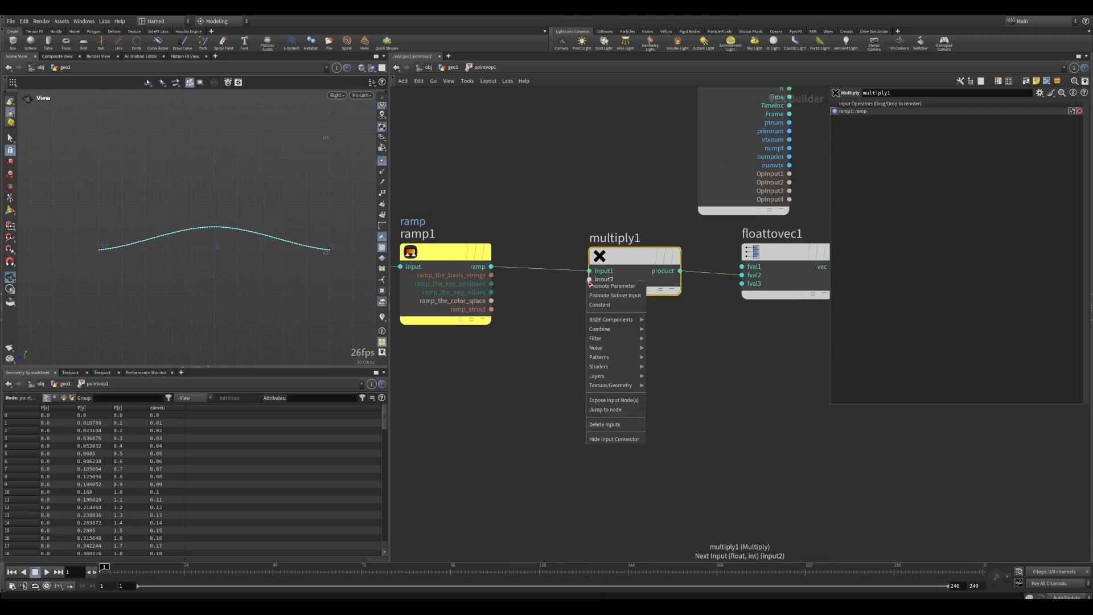
left_click(618, 287)
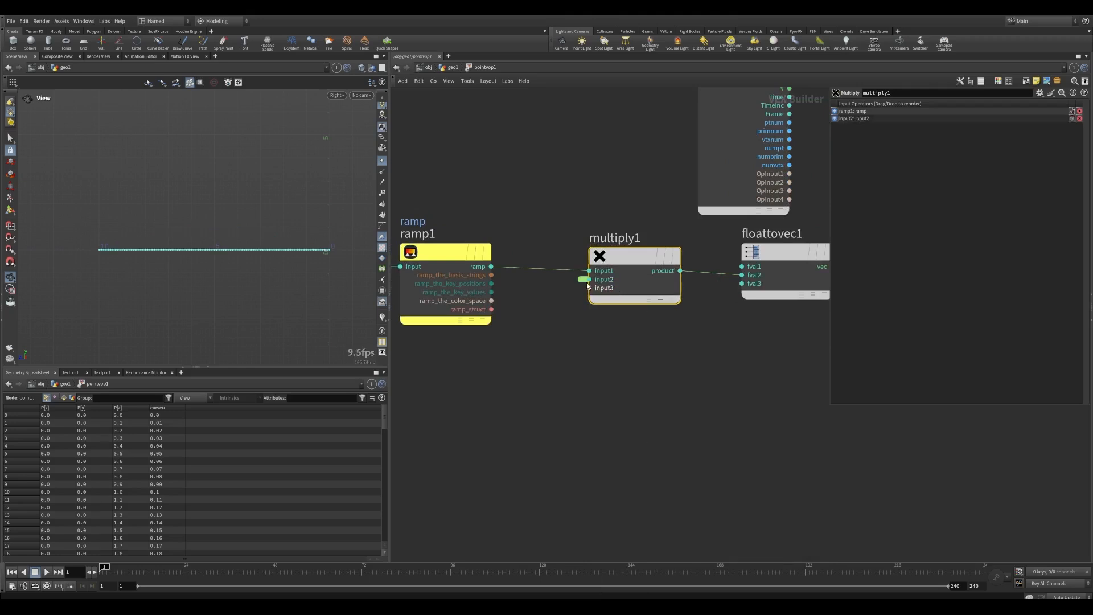
left_click(582, 282)
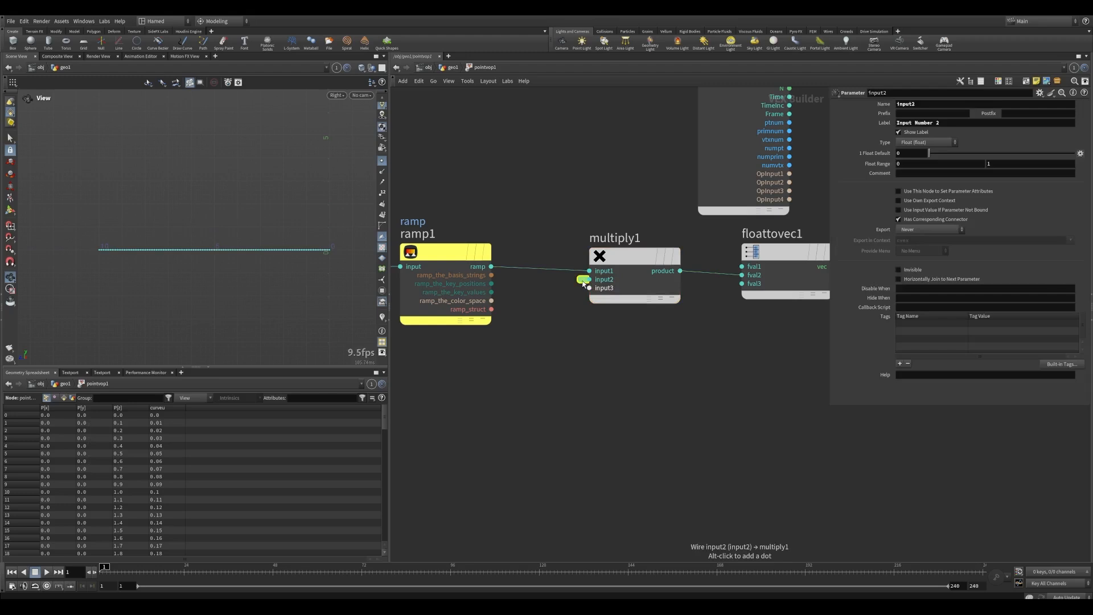
double_click(583, 282)
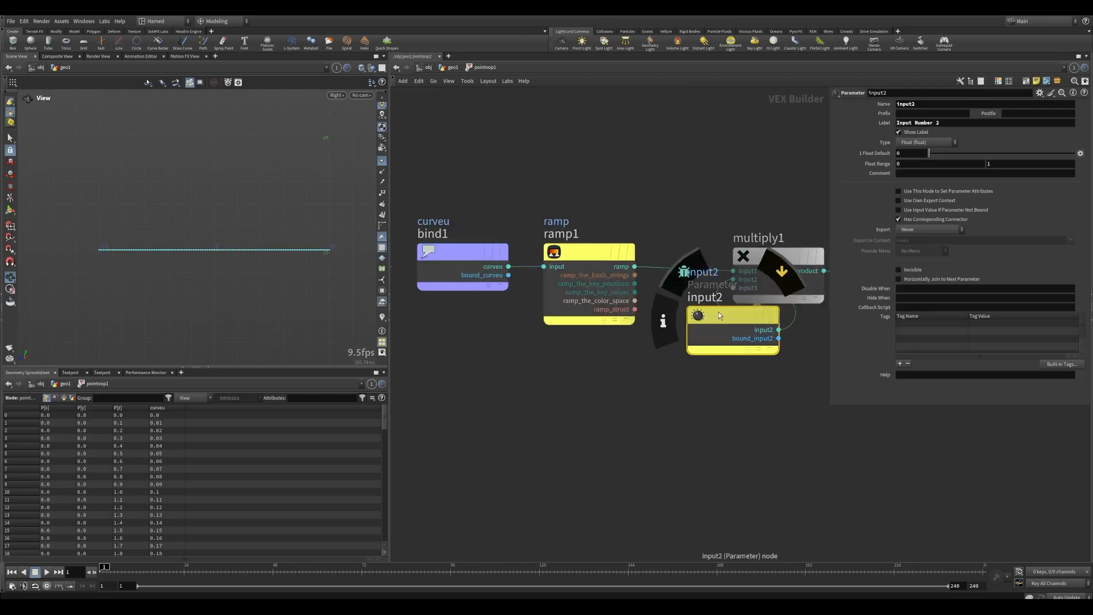
mouse_move(719, 313)
left_mouse_down()
mouse_move(583, 354)
mouse_move(574, 377)
left_mouse_up()
middle_click_drag(726, 394, 639, 409)
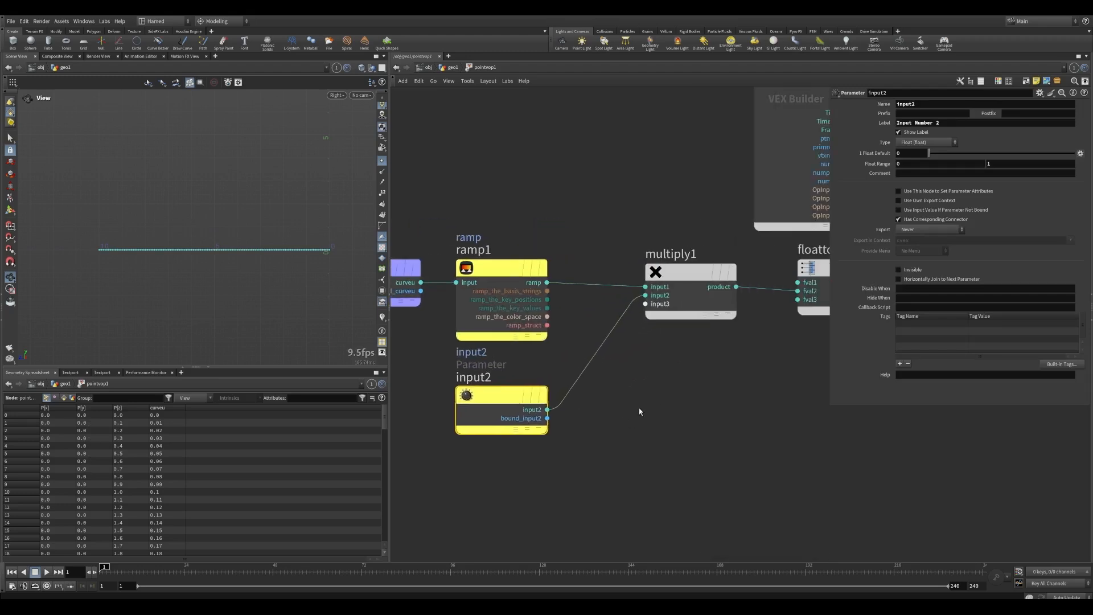
Name the promoted parameter hm and give it the label Height Multiplier.
left_click_drag(597, 460, 443, 348)
left_click_drag(918, 104, 844, 109)
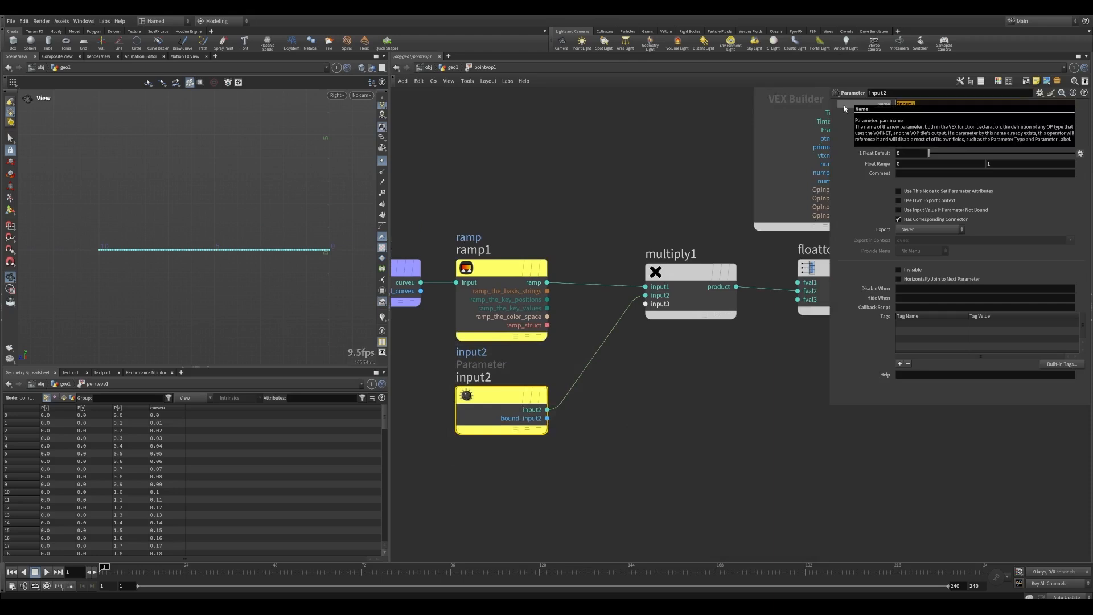
type("b")
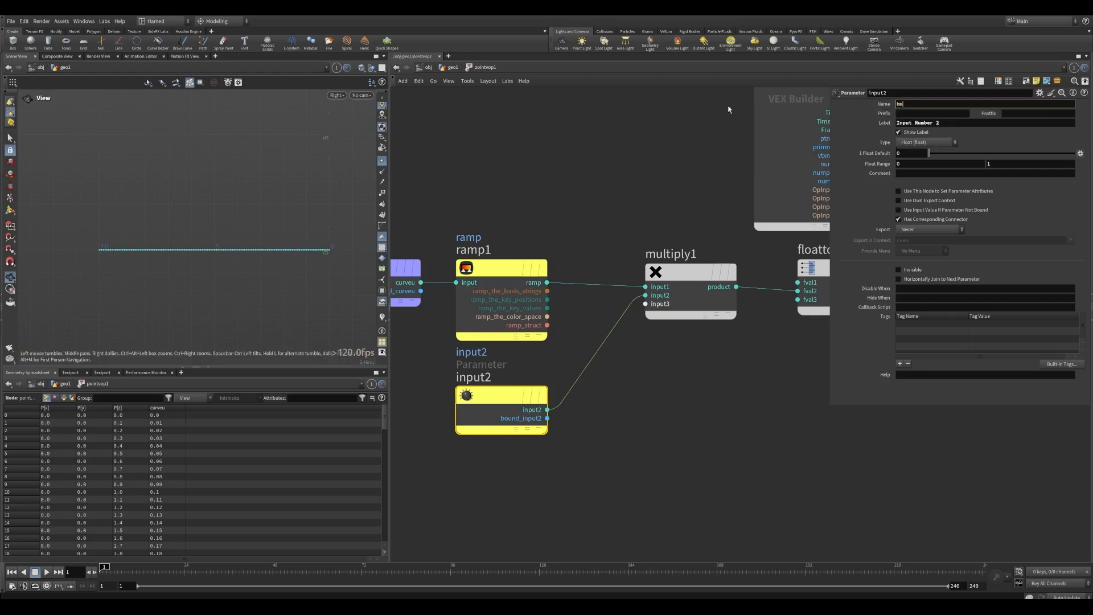
left_click(958, 124)
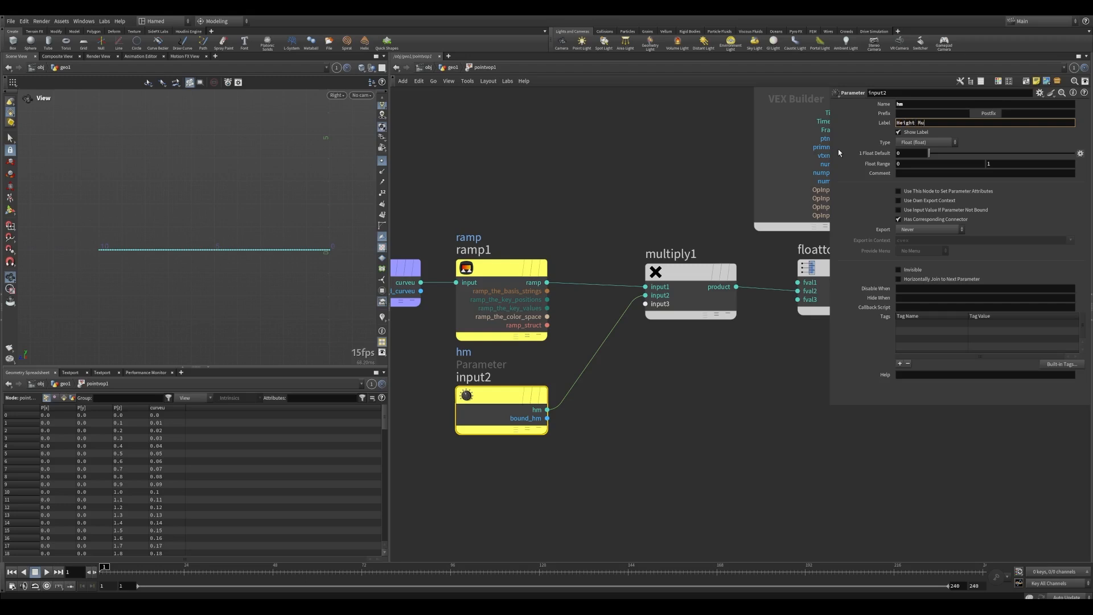
type("lieer")
key("Return")
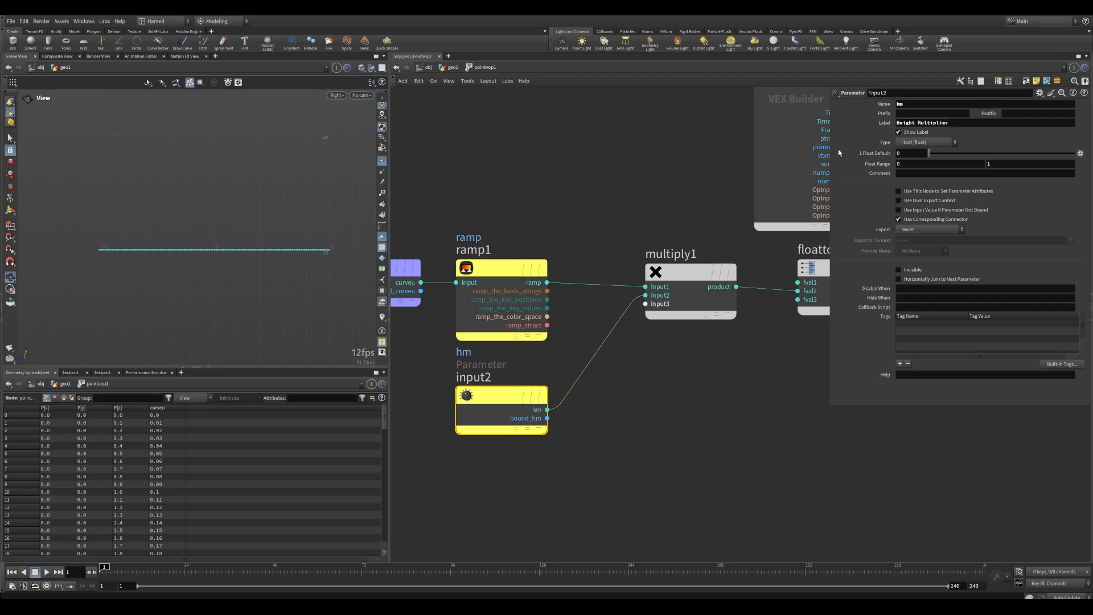
Set the Height Multiplier parameter's float default to 1 and the upper limit of its range to 10.
left_click_drag(857, 160, 858, 160)
type("1")
left_click(903, 164)
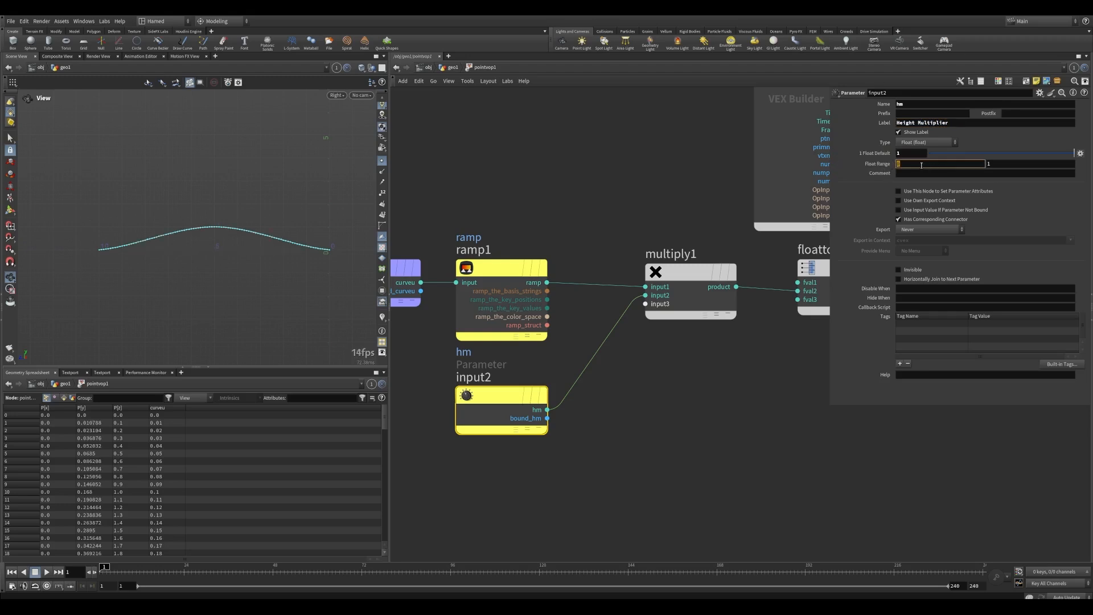
left_click(1026, 166)
type("10")
key("Return")
middle_click_drag(711, 346, 725, 337)
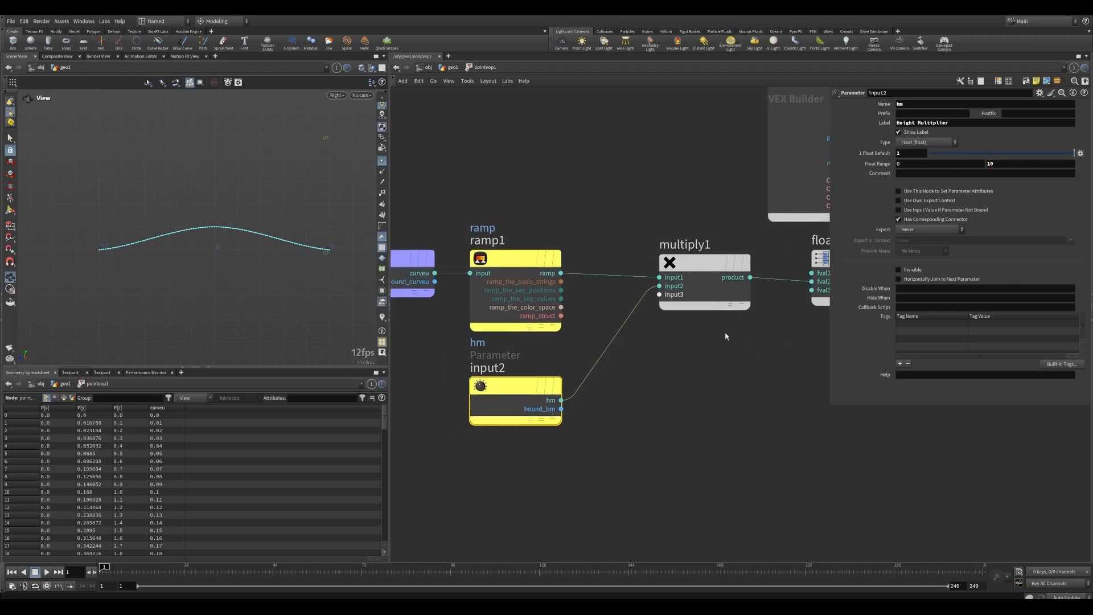
Test a higher Height Multiplier on pointvop1, undo the change, and review the full node network inside it.
left_click(452, 68)
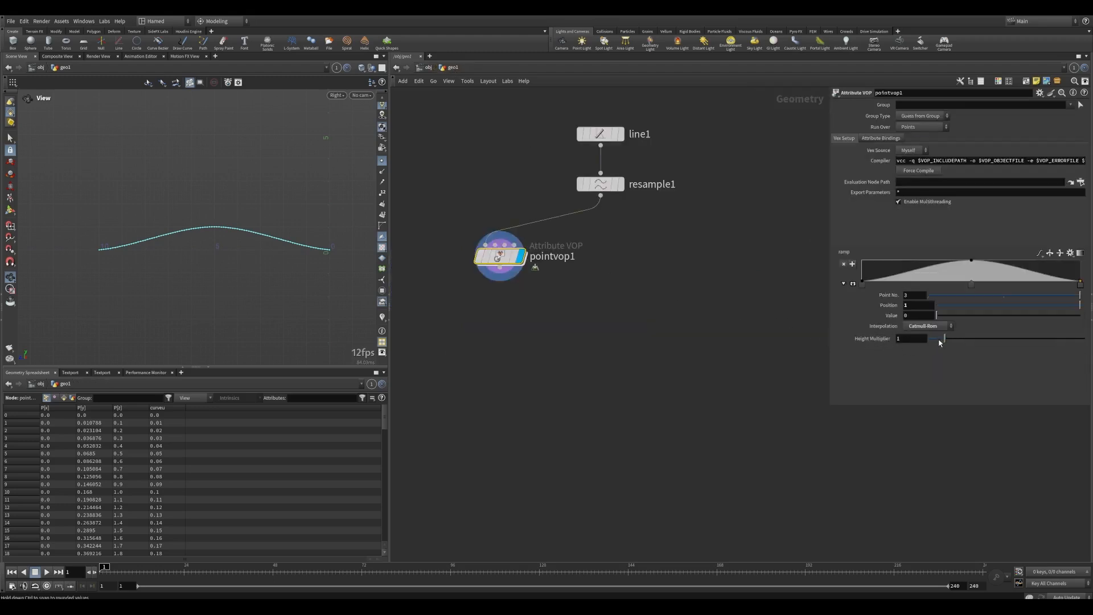
left_click_drag(945, 340, 976, 343)
key("ctrl+z")
double_click(513, 259)
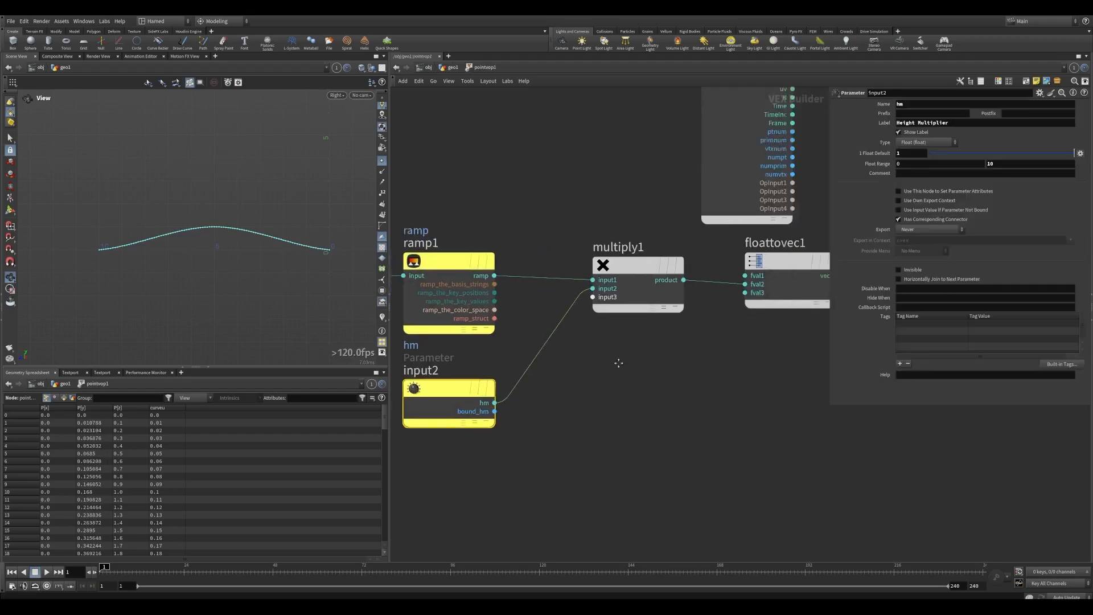
scroll(568, 351, "down", 5)
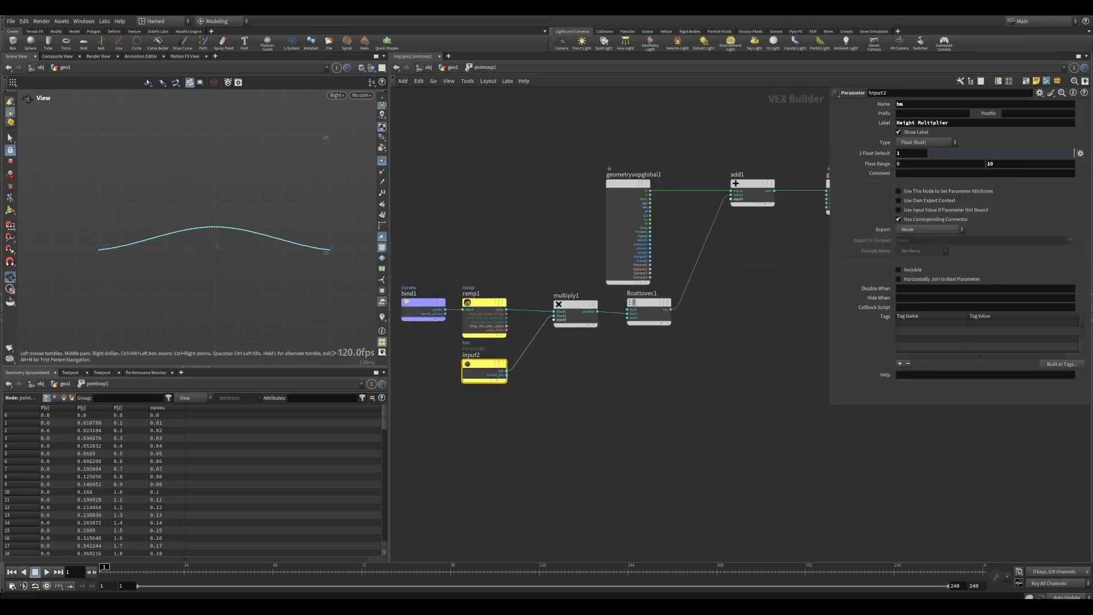
key("h")
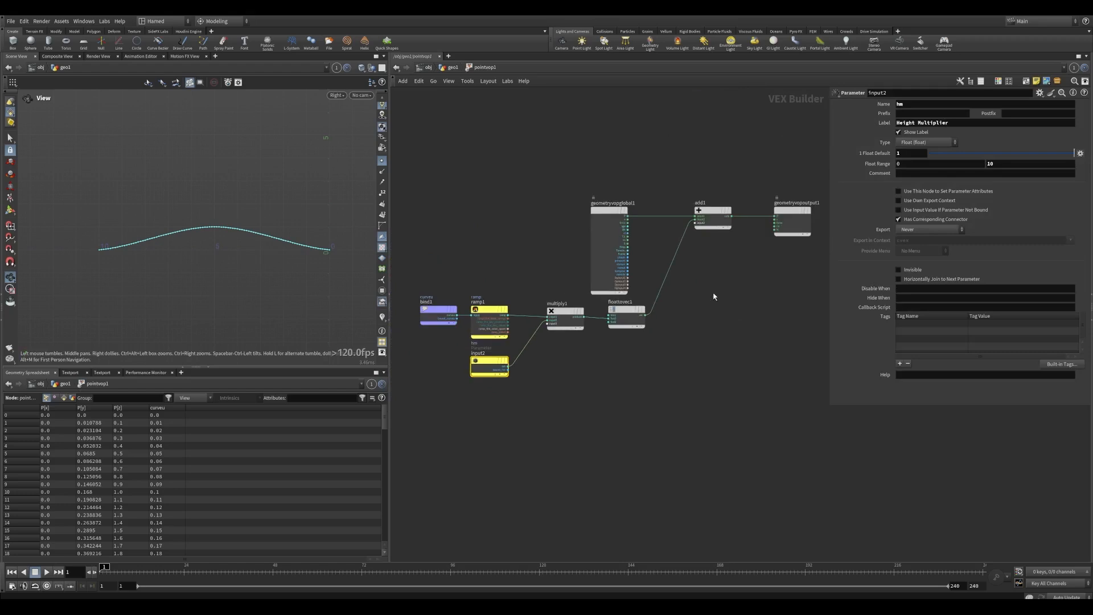
Return to the geo1 network and rename pointvop1 to Build_Base_curve_vop.
left_click(453, 67)
left_click_drag(561, 304, 422, 224)
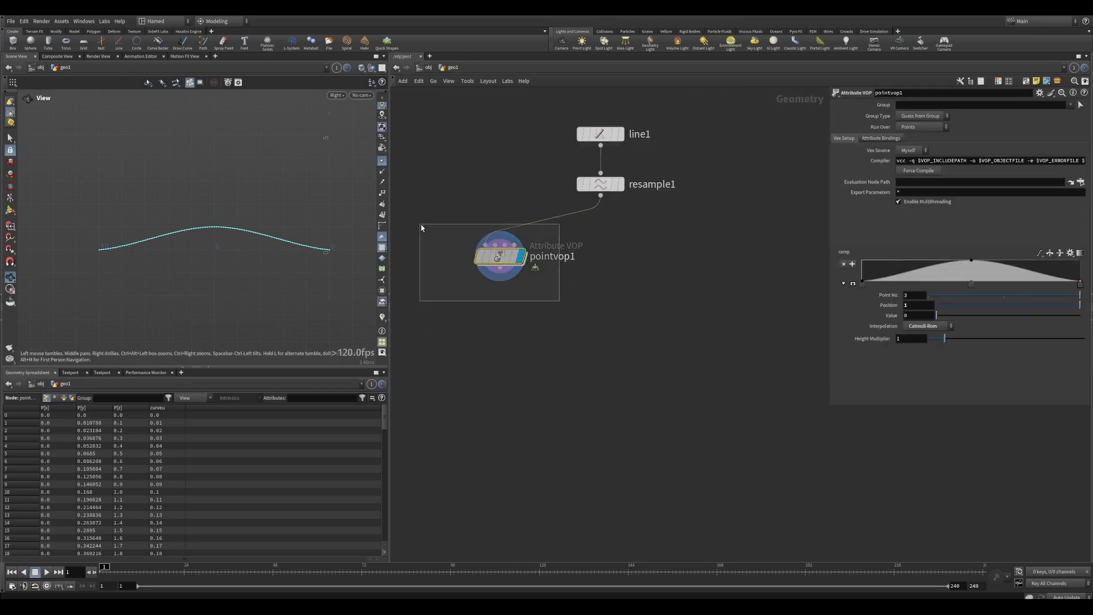
double_click(553, 257)
double_click(552, 257)
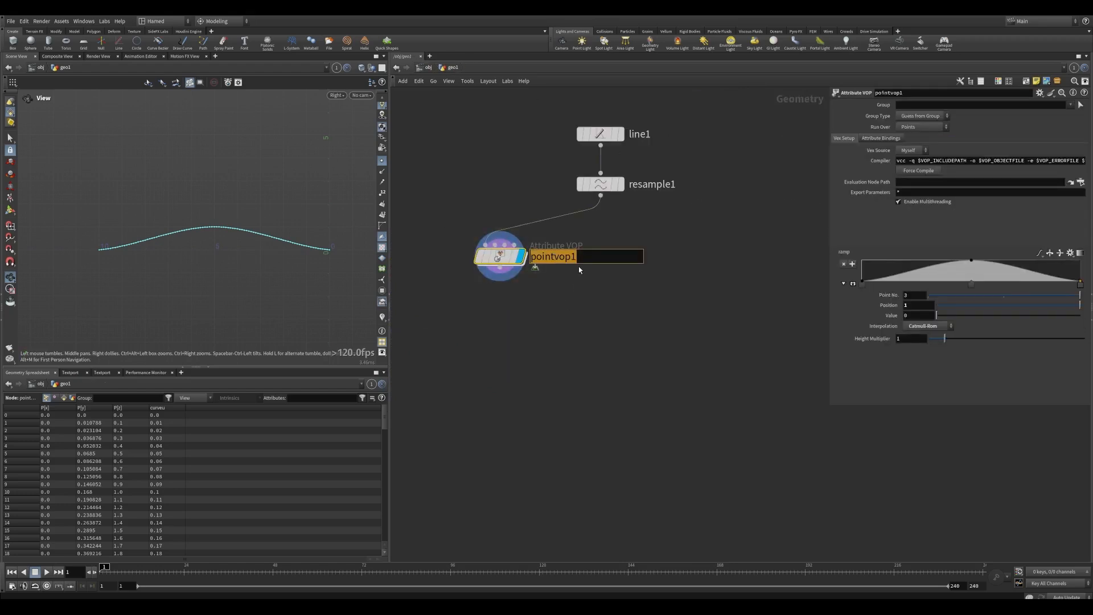
type("Build_Base_curve")
key("Return")
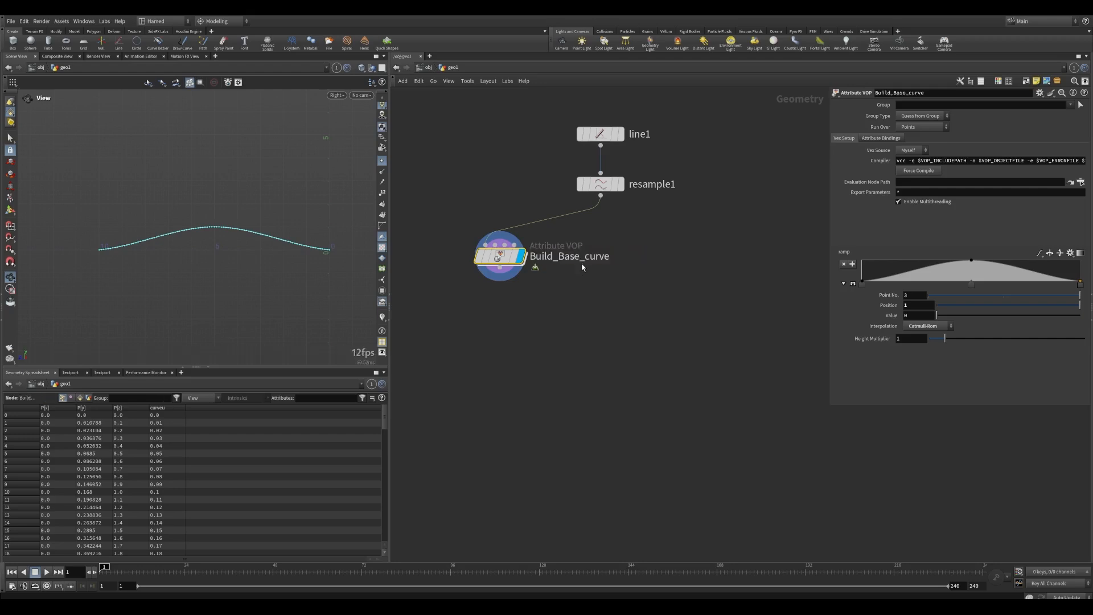
type("_")
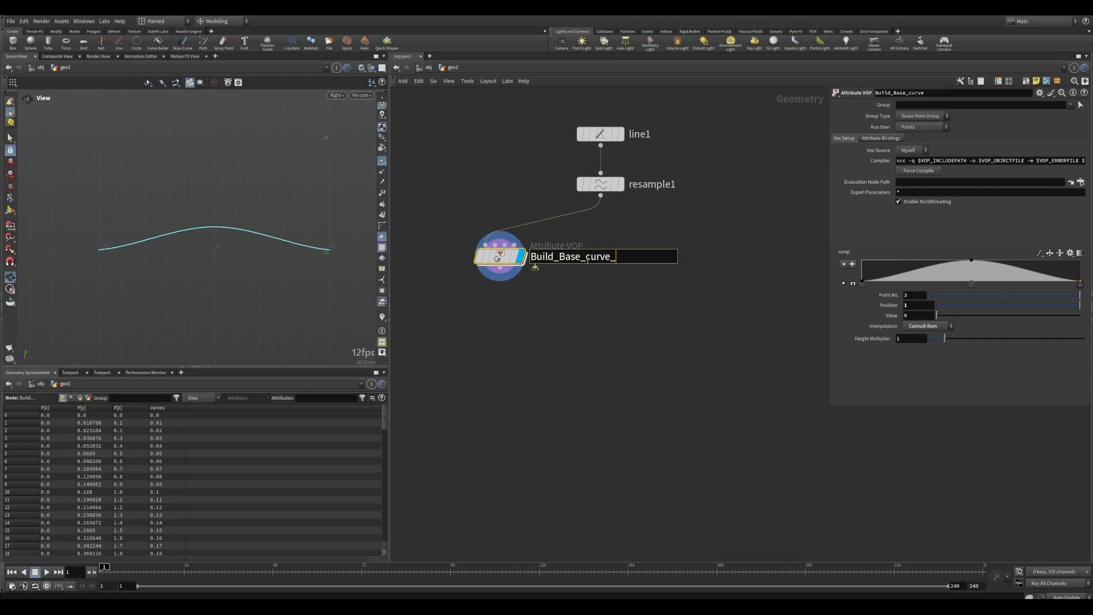
type("vop")
key("Return")
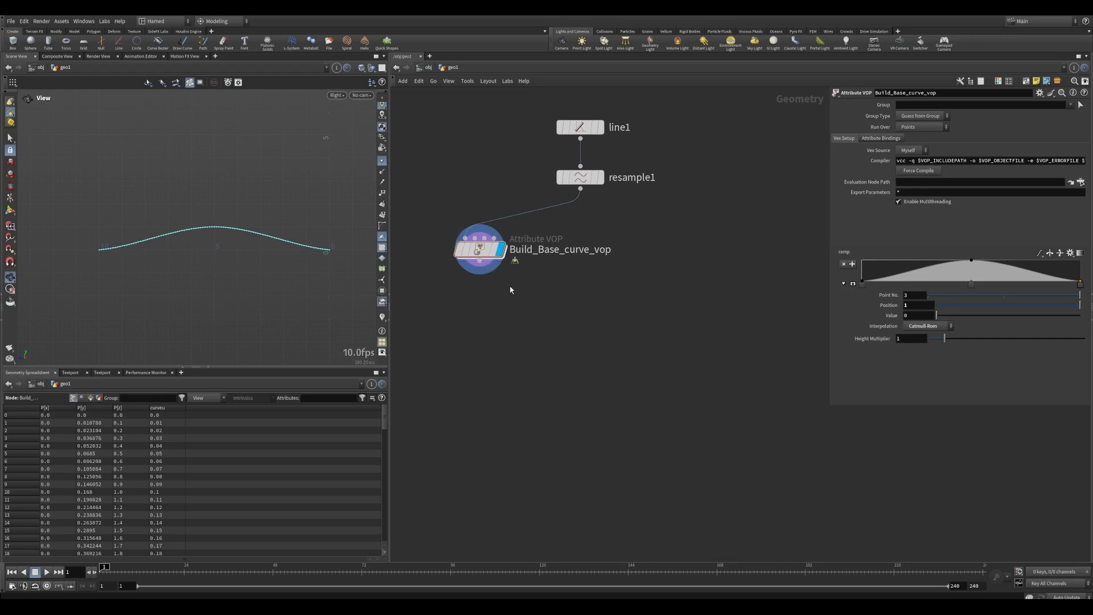
Save the scene file.
key("ctrl+s")
key("Escape")
key("ctrl+s")
Add a Point Wrangle node beside Build_Base_curve_vop and color it orange-yellow.
middle_click_drag(551, 307, 494, 293)
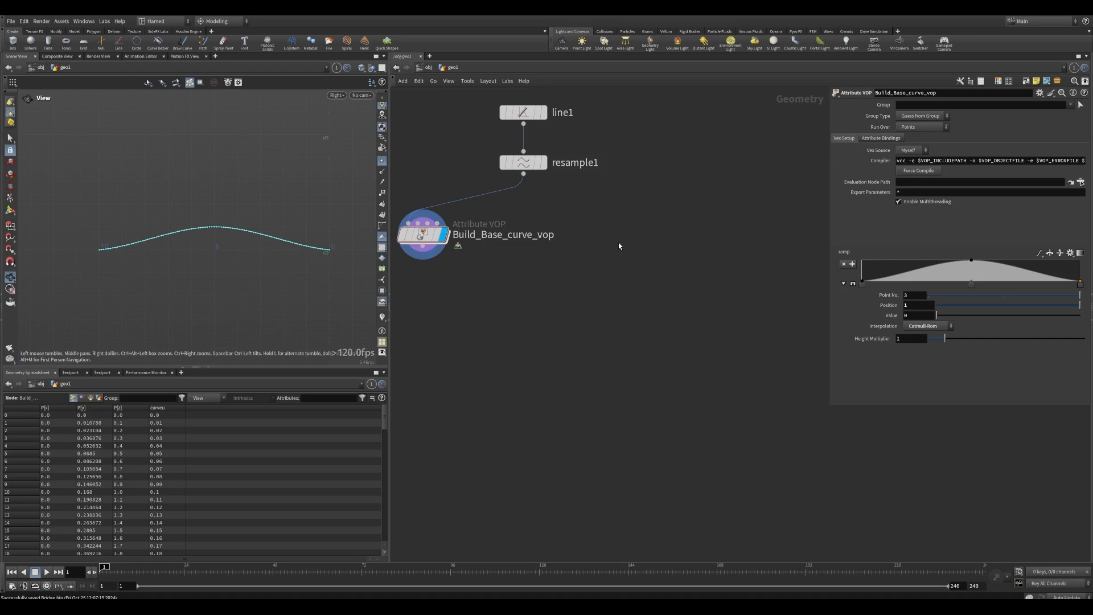
key("Tab")
type("wra")
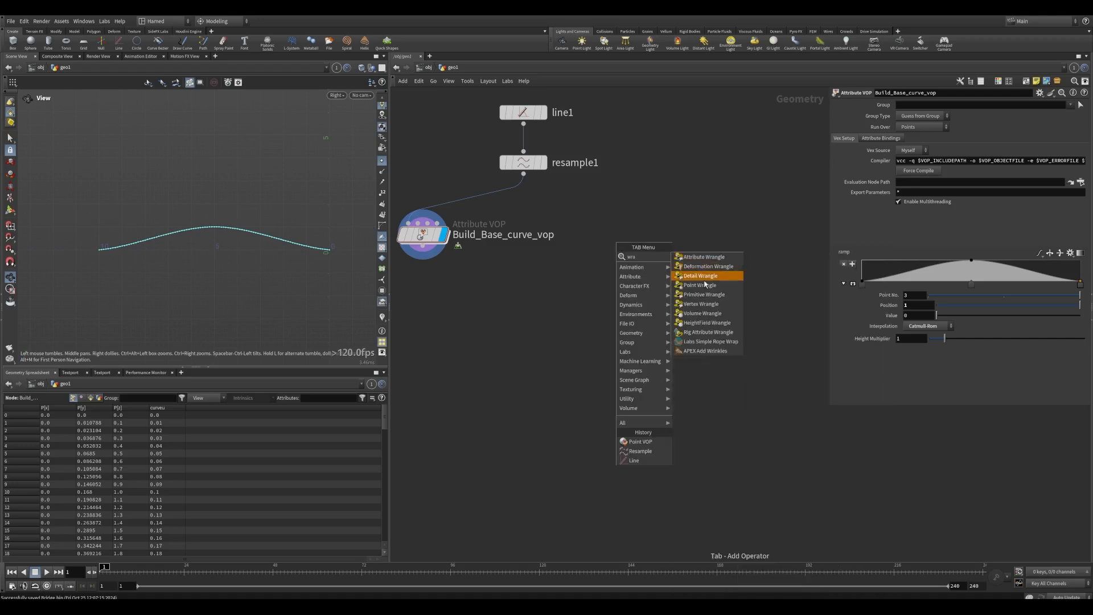
left_click(705, 284)
left_click(580, 235)
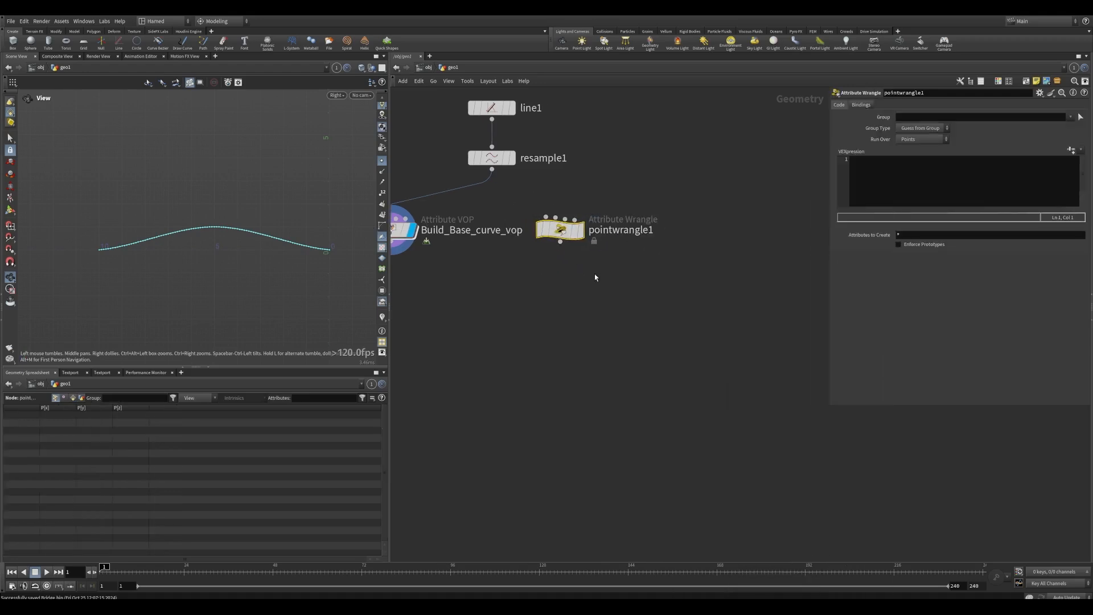
key("c")
left_click(1085, 531)
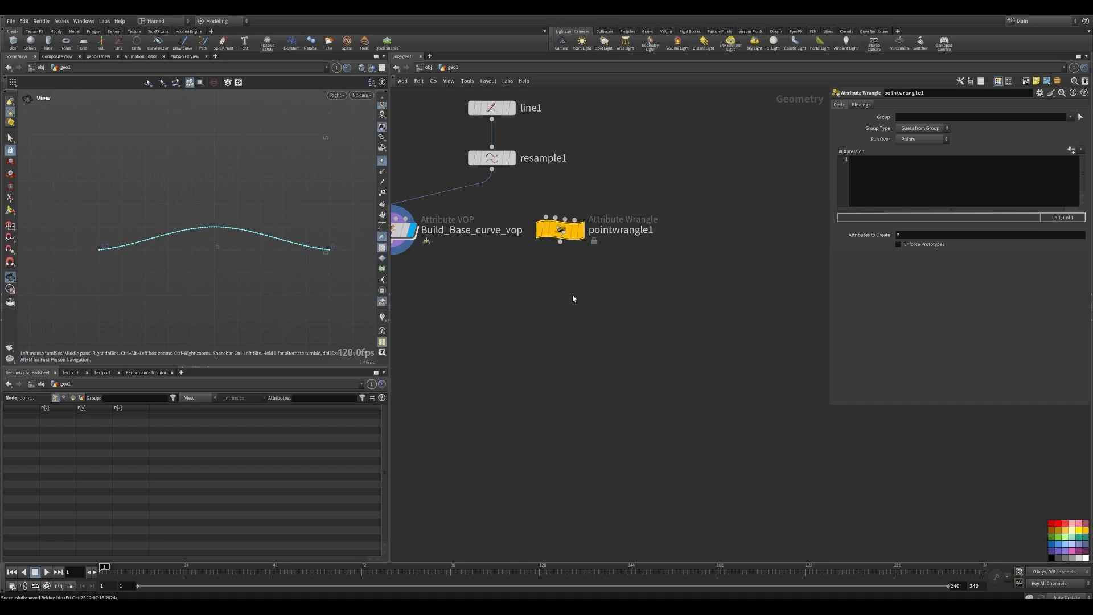
Connect resample1's output to the first input of pointwrangle1 and display pointwrangle1.
mouse_move(610, 298)
left_mouse_down()
mouse_move(519, 197)
mouse_move(573, 232)
left_mouse_up()
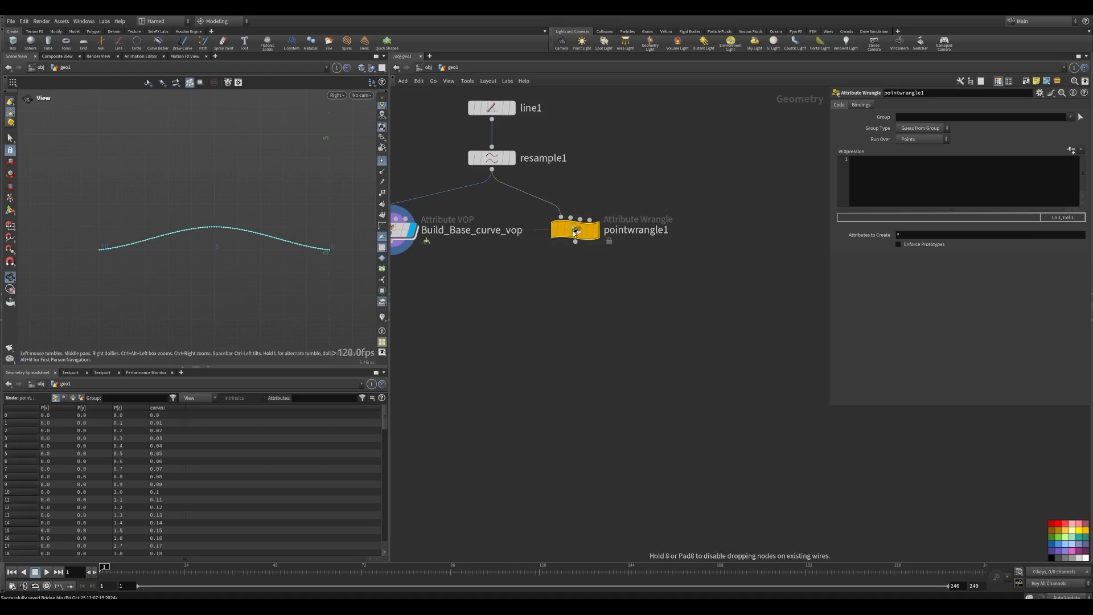
middle_click_drag(610, 264, 524, 293)
left_click(513, 234)
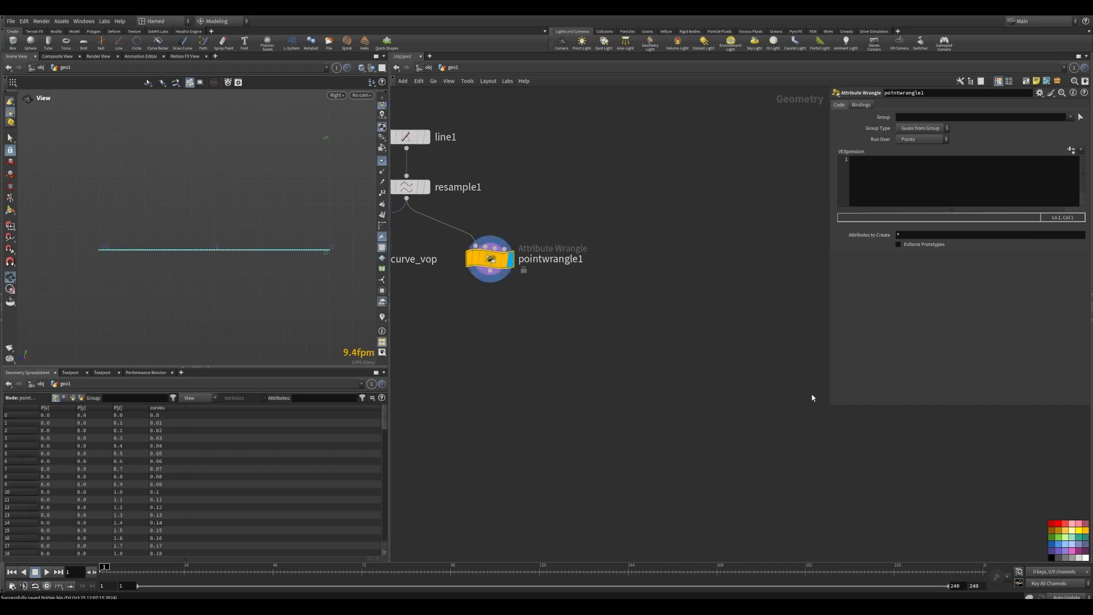
Widen the parameter area, open pointwrangle1's VEXpression for editing, and bring both the VOP and wrangle nodes into view.
left_click_drag(830, 410, 745, 410)
left_click(798, 177)
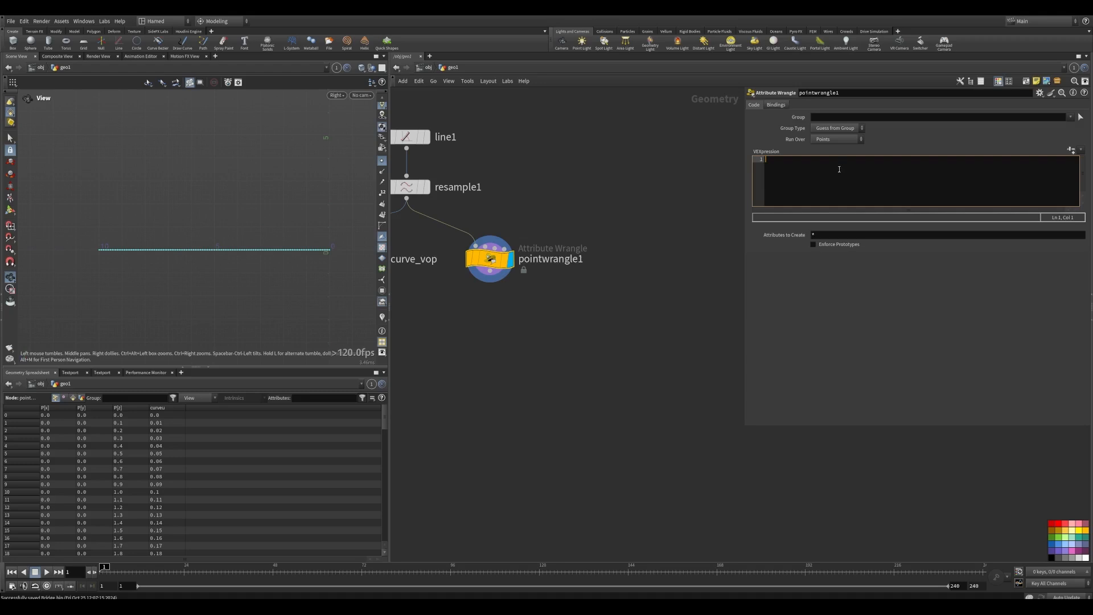
middle_click_drag(482, 320, 599, 316)
scroll(541, 315, "up", 2)
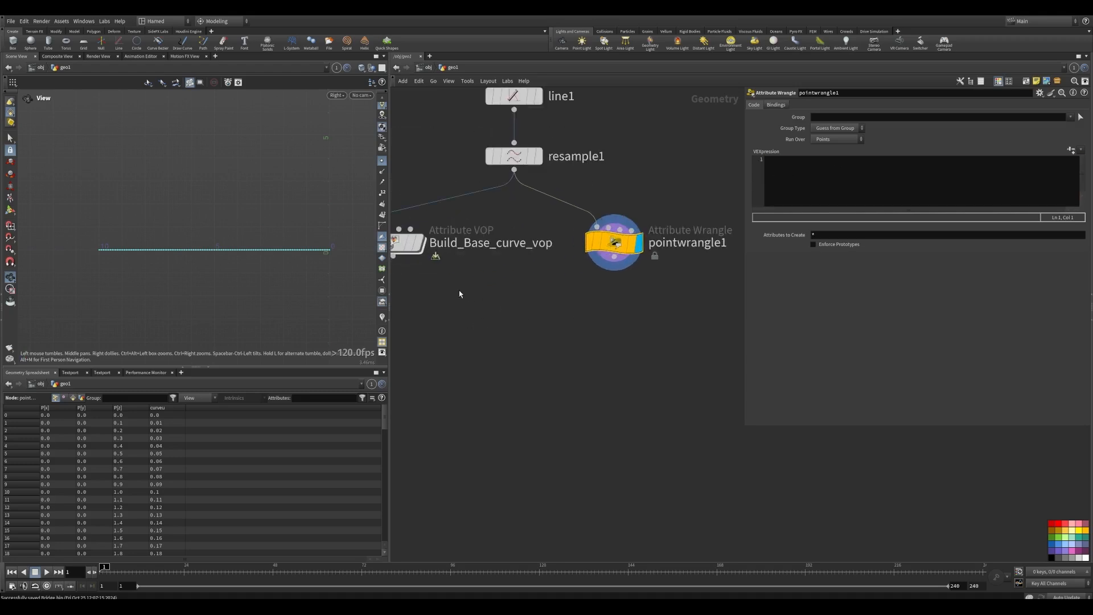
Examine the generated VEX code and the inner node network of Build_Base_curve_vop, then return to the geo1 level.
middle_click_drag(433, 294, 497, 297)
left_click(459, 247)
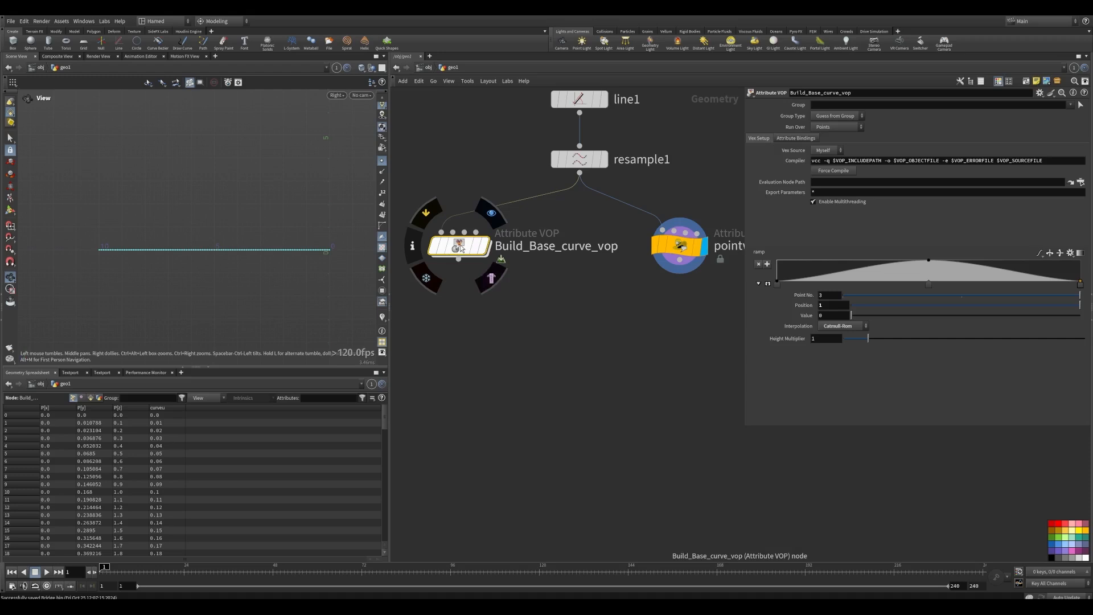
right_click(461, 247)
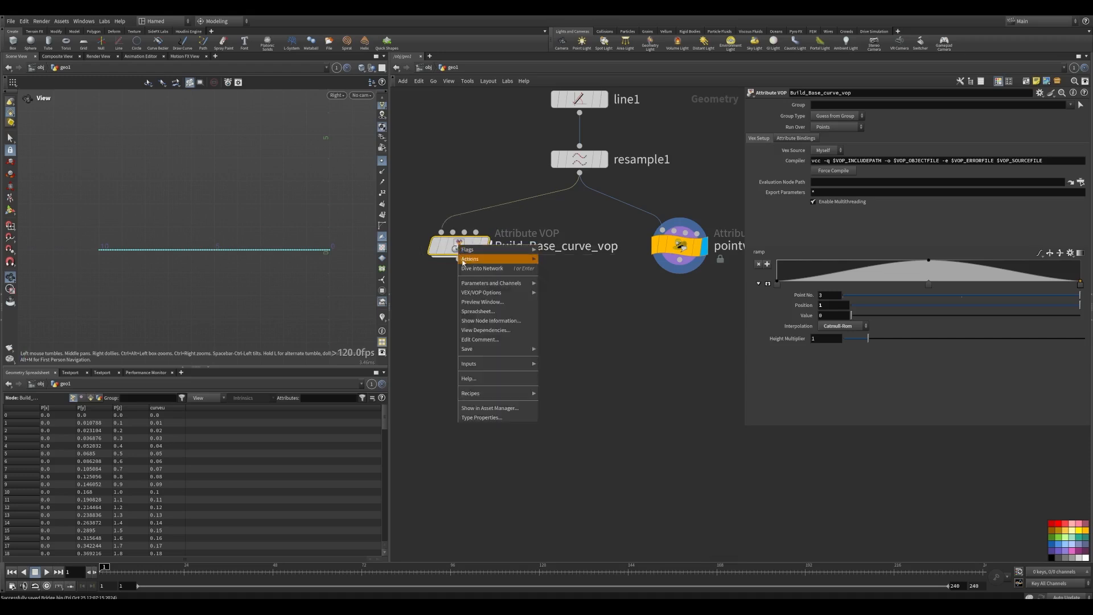
mouse_move(483, 295)
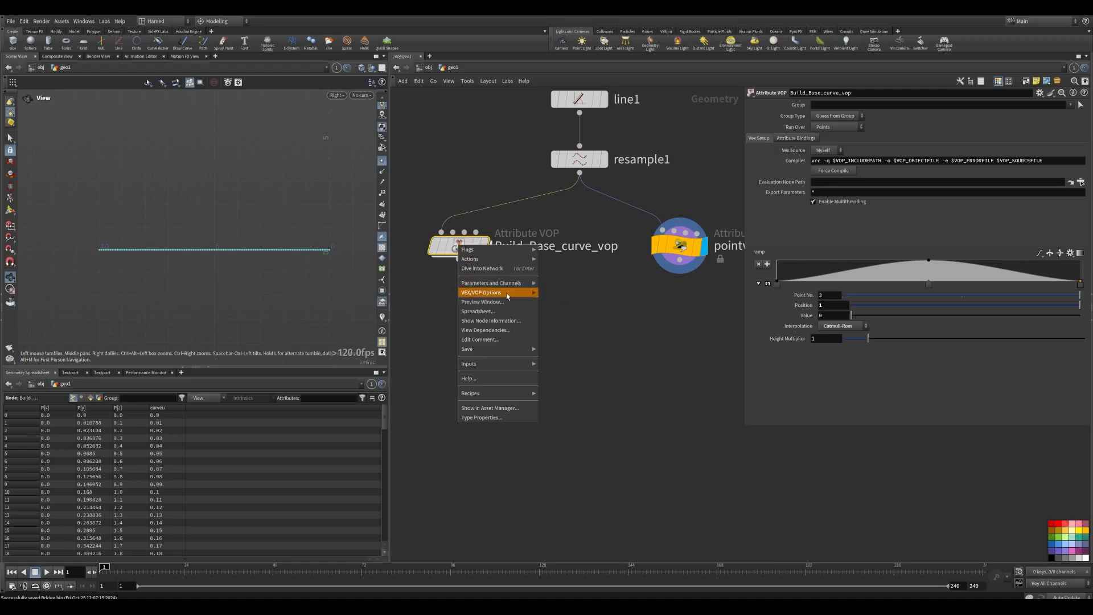
left_click(558, 294)
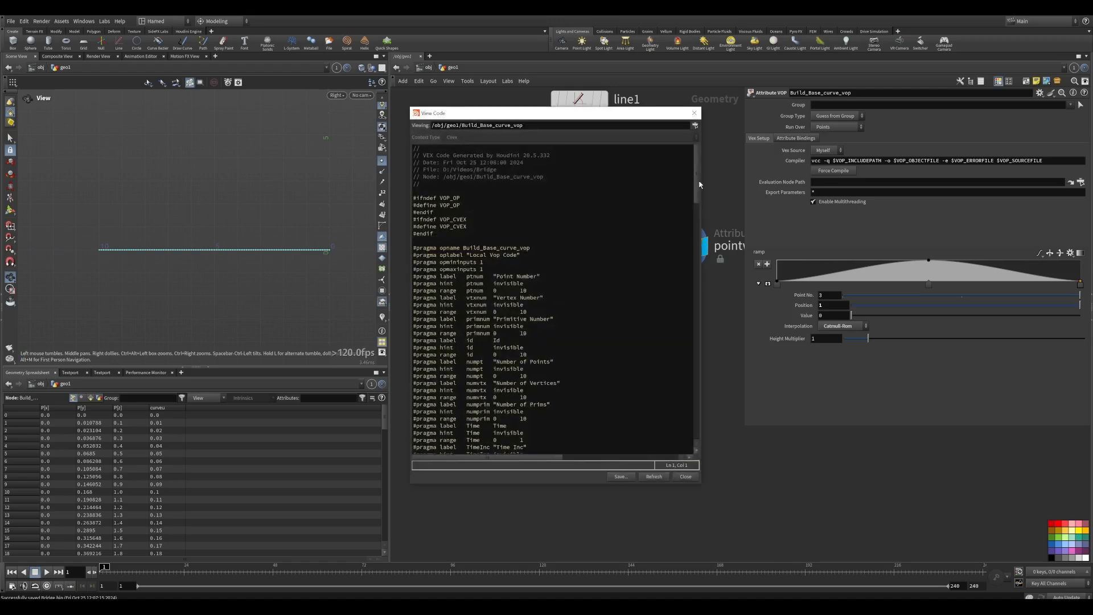
left_click_drag(696, 184, 703, 116)
left_click(695, 113)
double_click(447, 248)
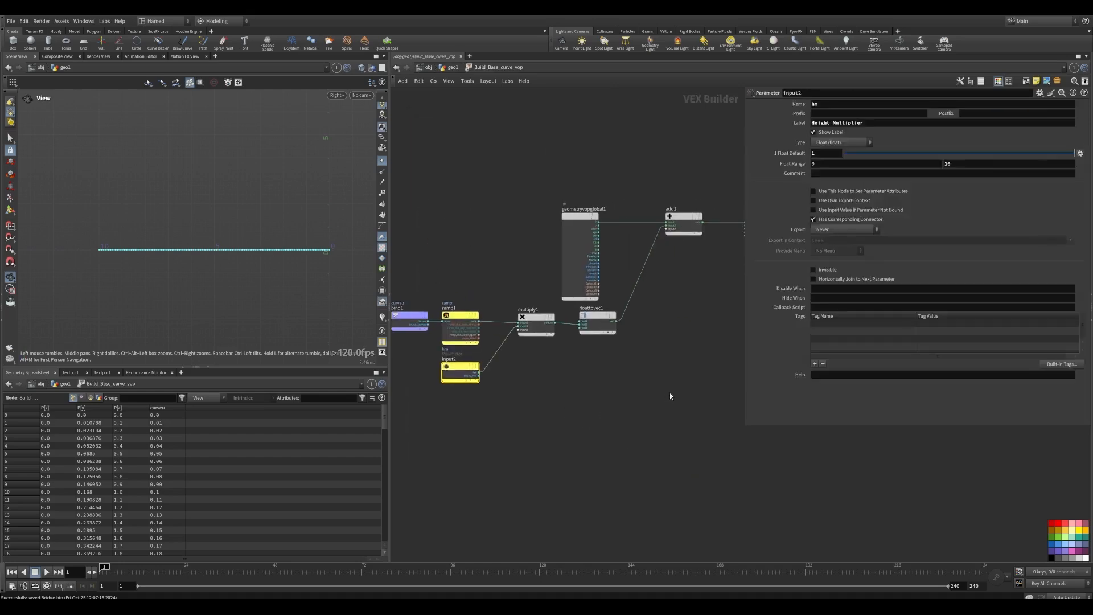
left_click(453, 68)
Write the first line of pointwrangle1's VEXpression as float curve = chramp("ramp_curve",f@curveu);.
middle_click_drag(662, 331, 431, 354)
left_click_drag(486, 337, 407, 224)
middle_click_drag(517, 323, 528, 321)
left_click(812, 201)
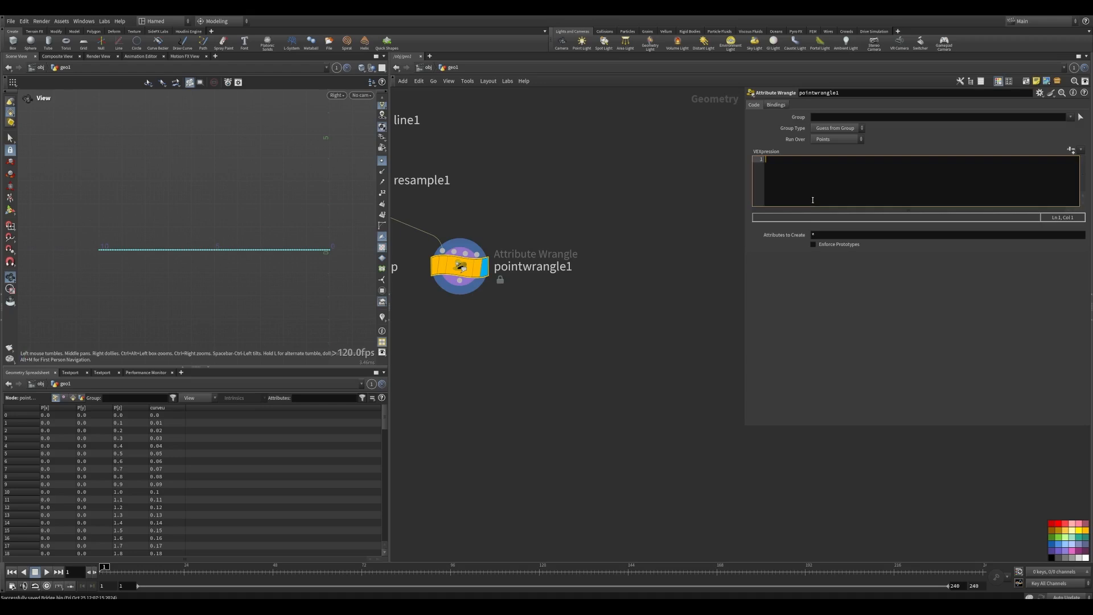
type("float curve = chramp(")
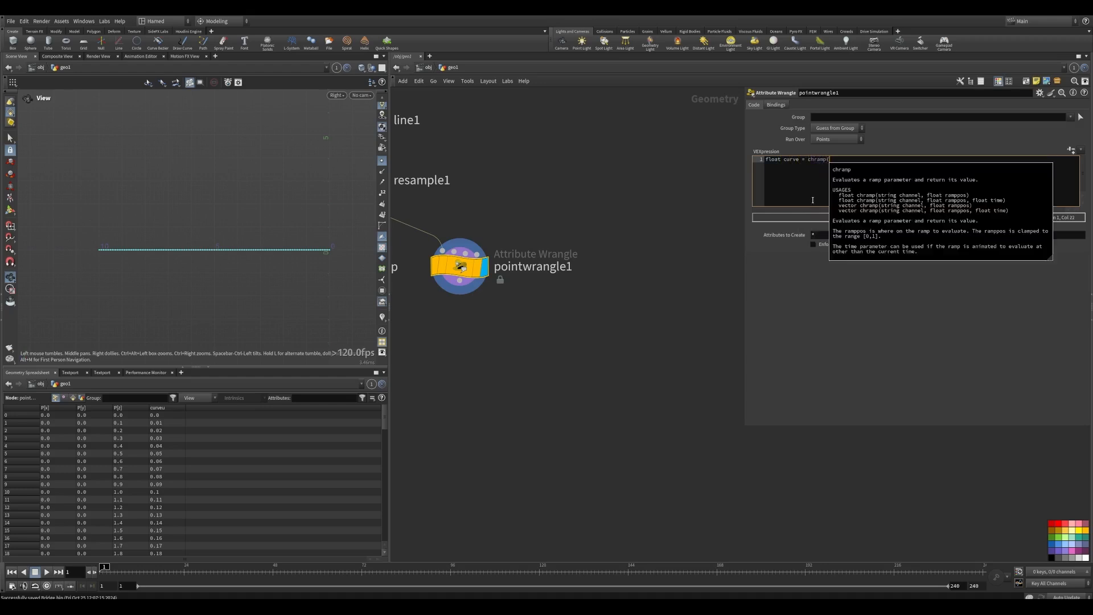
type("\"ramp_")
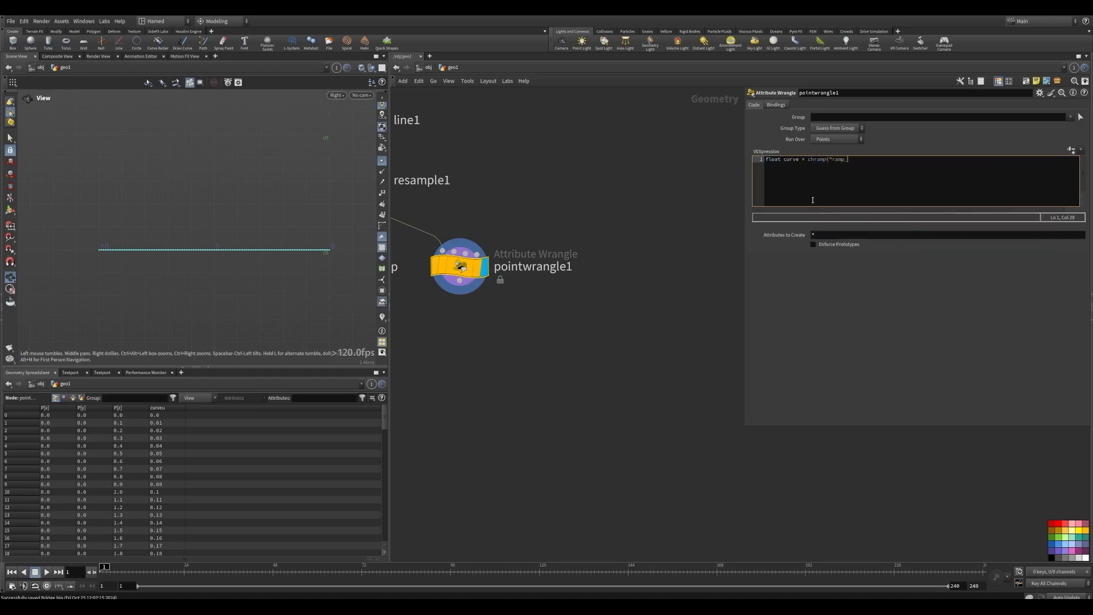
type("curve")
key("BackSpace")
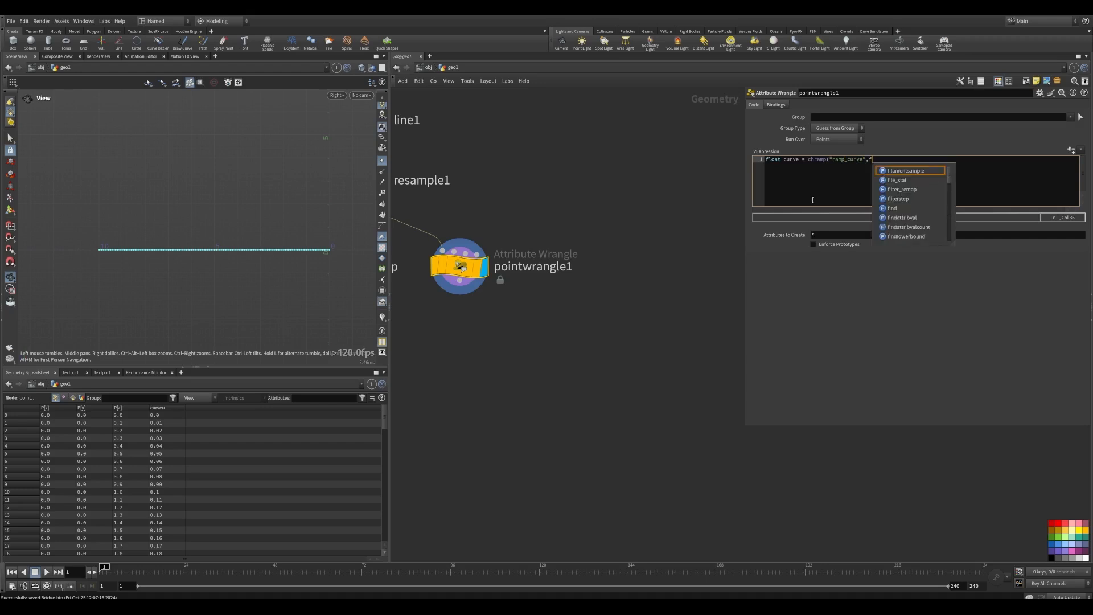
type("@curve")
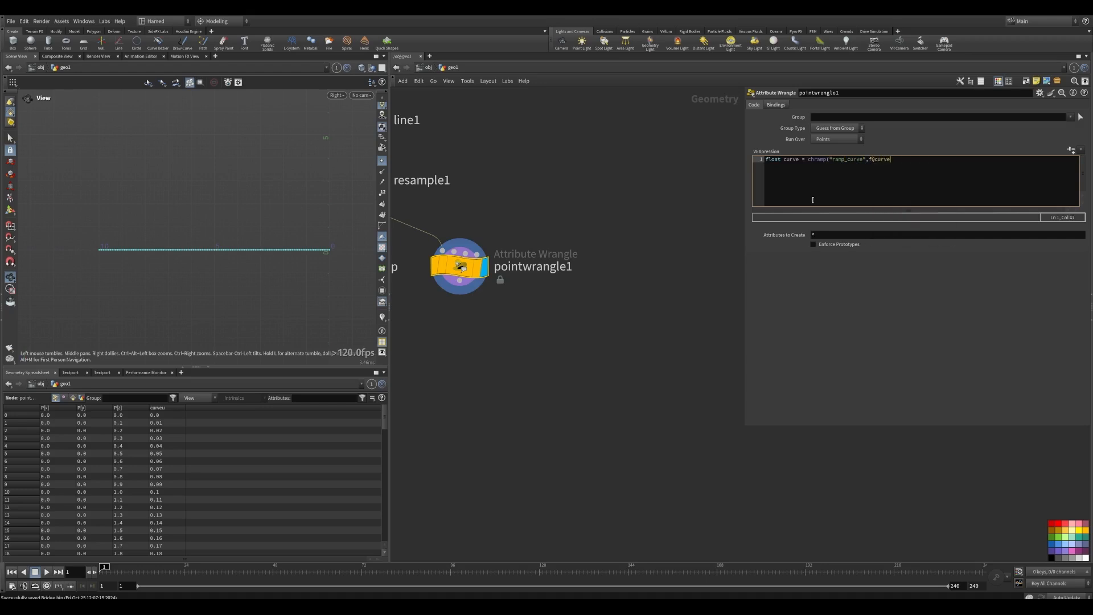
type("l")
key("BackSpace")
type("u")
key("BackSpace")
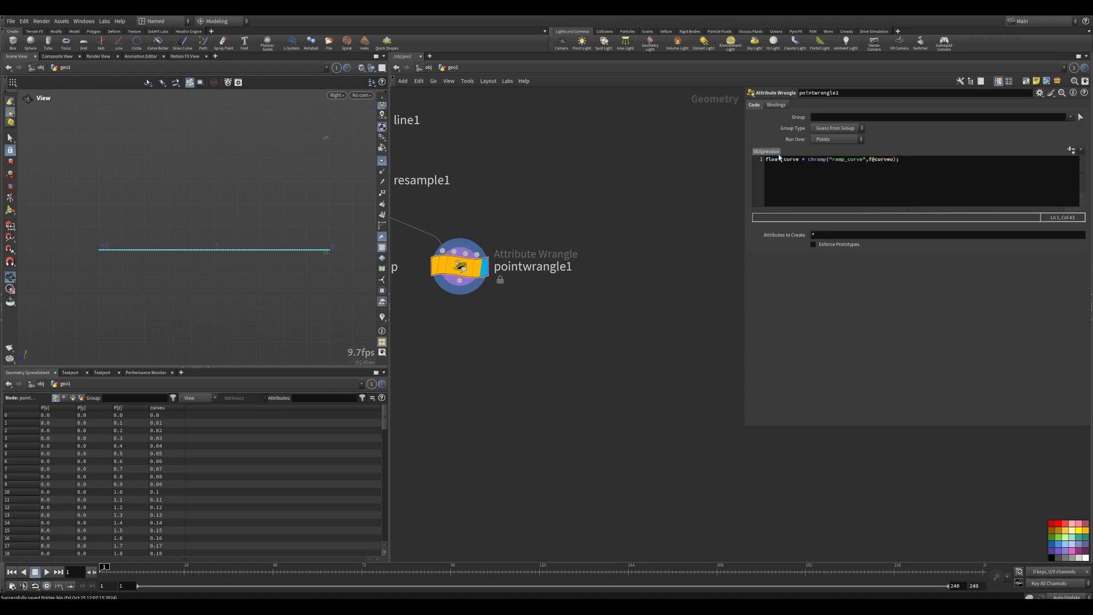
Generate the Ramp Curve parameter on pointwrangle1 from the channel referenced in its code.
left_click(1071, 151)
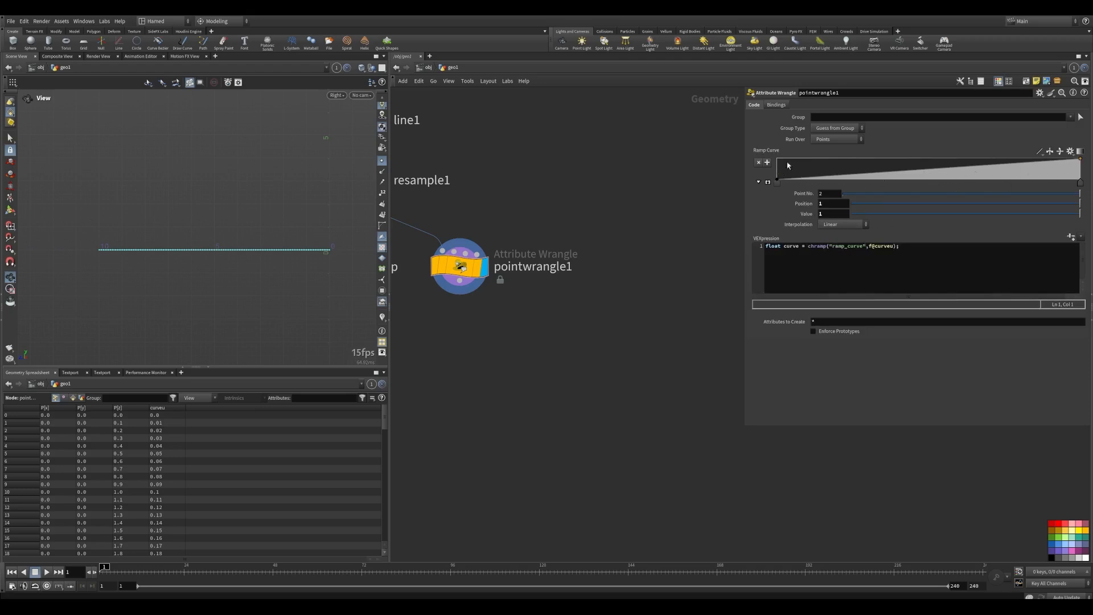
left_click(872, 246)
key("Right")
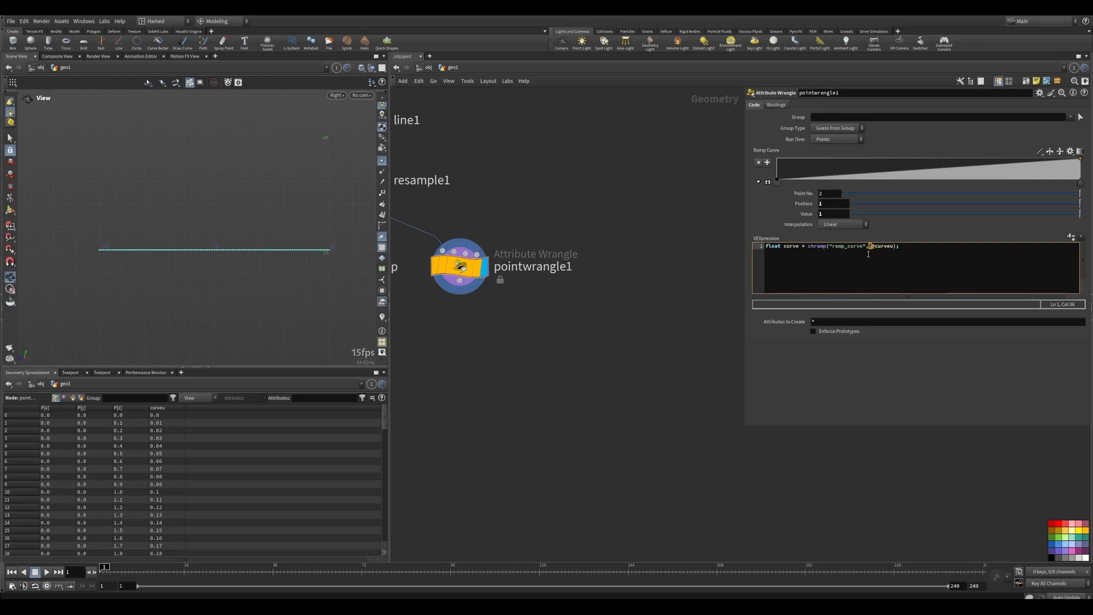
Add a second line to pointwrangle1's VEXpression: float hm = chf("height_Multiplier");.
left_click(914, 248)
key("Return")
type("flot")
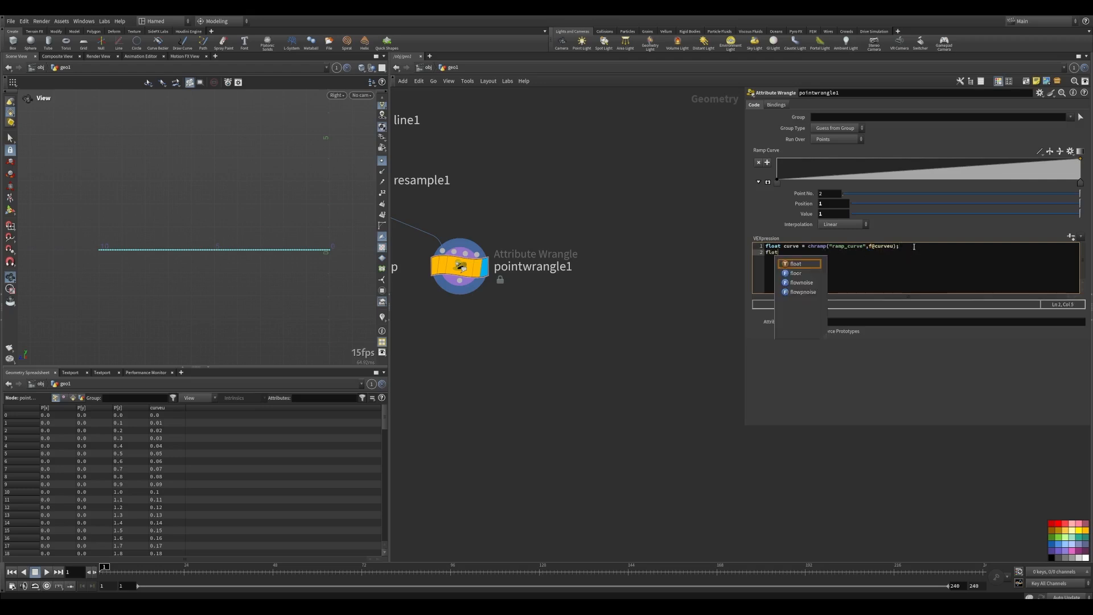
key("Return")
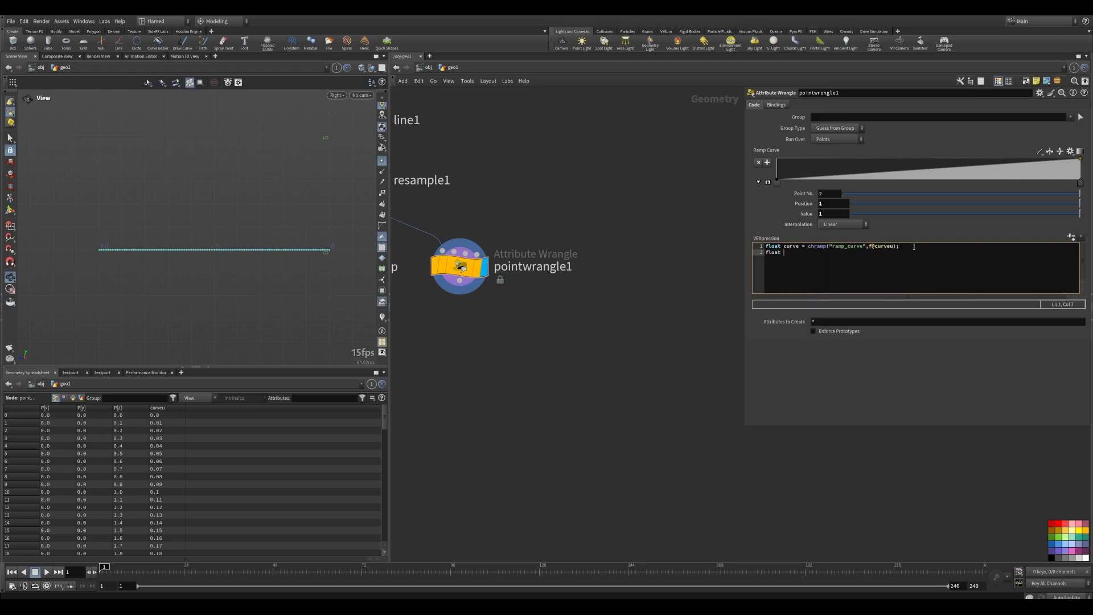
type("mp")
key("BackSpace")
key("BackSpace")
type("hm = chf(")
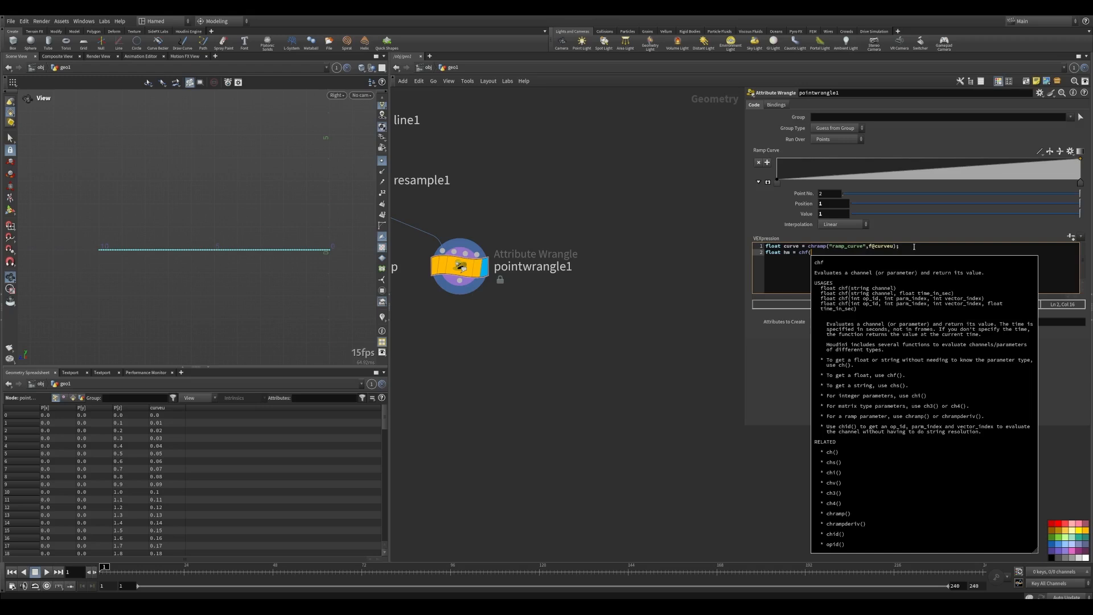
type("\"")
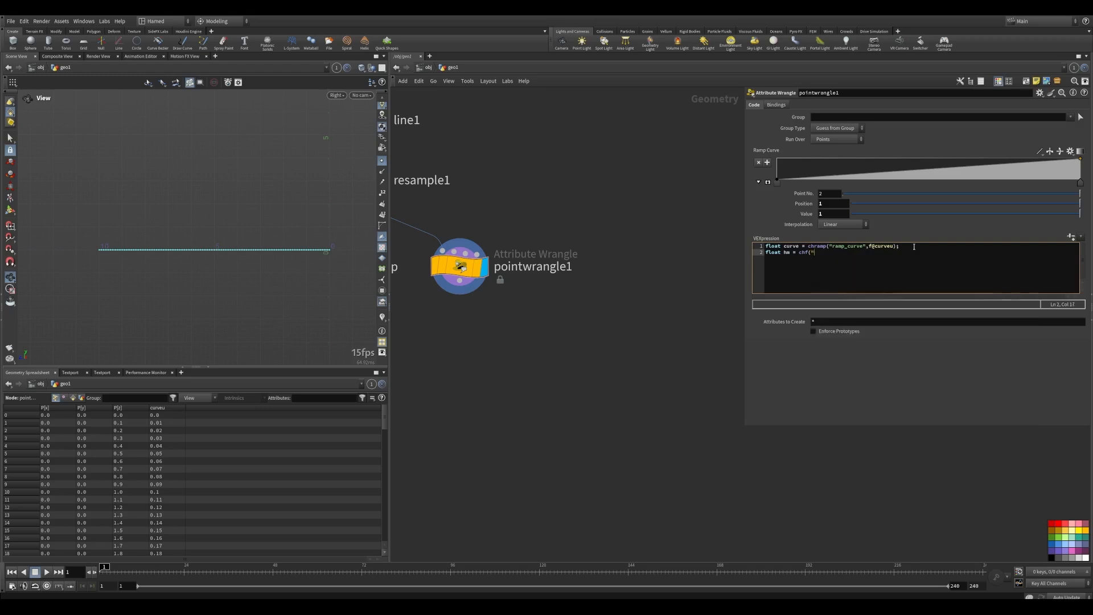
type("height_Multiplieer")
key("BackSpace")
key("BackSpace")
type("r'")
key("BackSpace")
type(";")
key("BackSpace")
type("\");")
Generate the Height Multiplier parameter from pointwrangle1's code and set it to 1.
left_click(1071, 237)
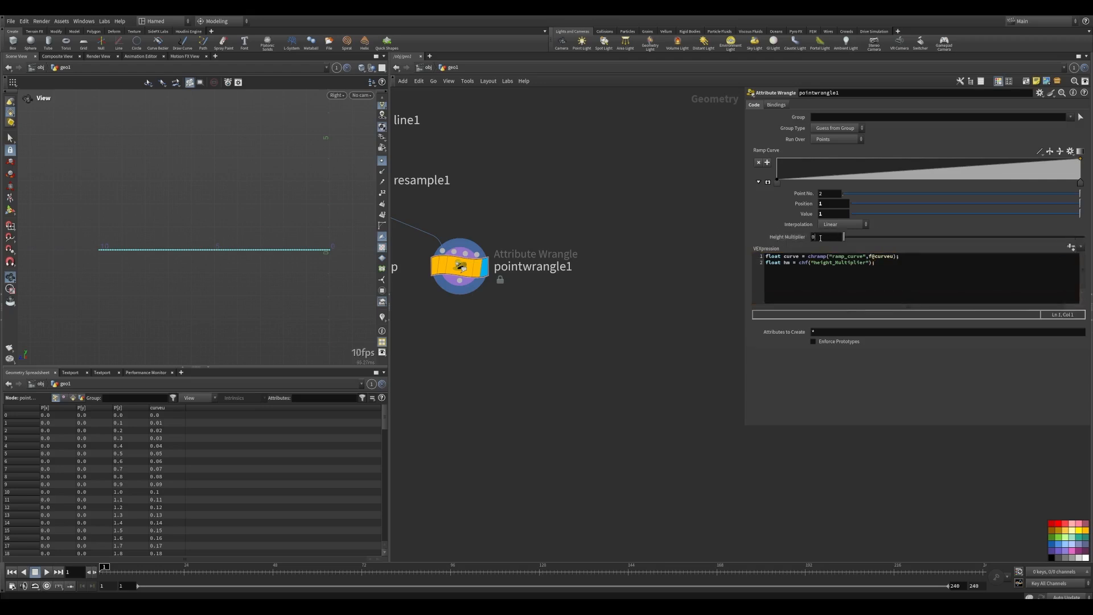
left_click_drag(828, 237, 805, 237)
type("1")
key("Return")
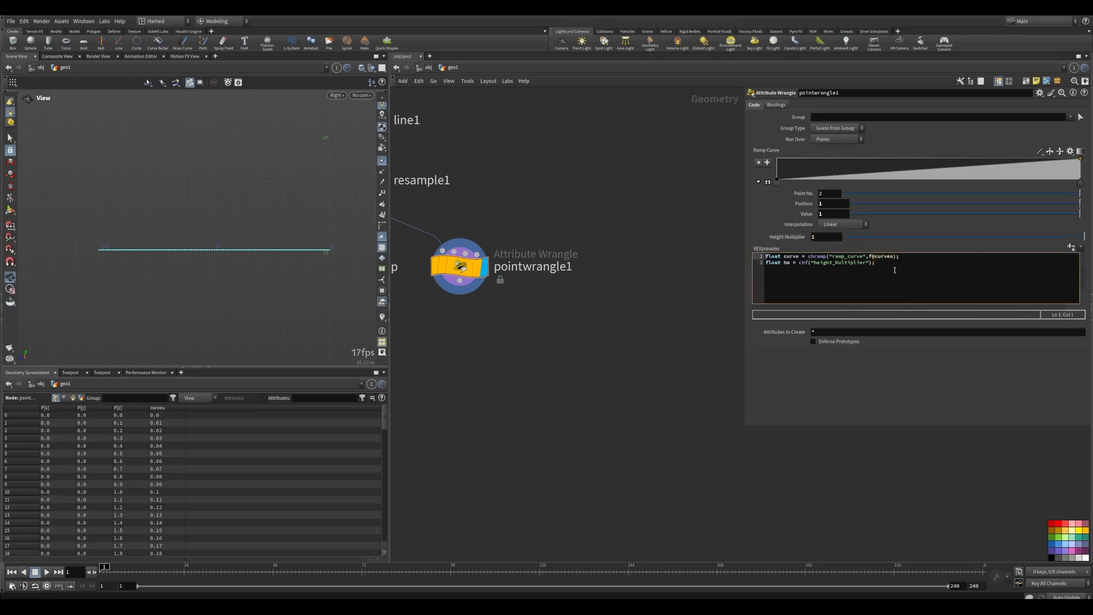
left_click(895, 270)
key("Return")
type("v")
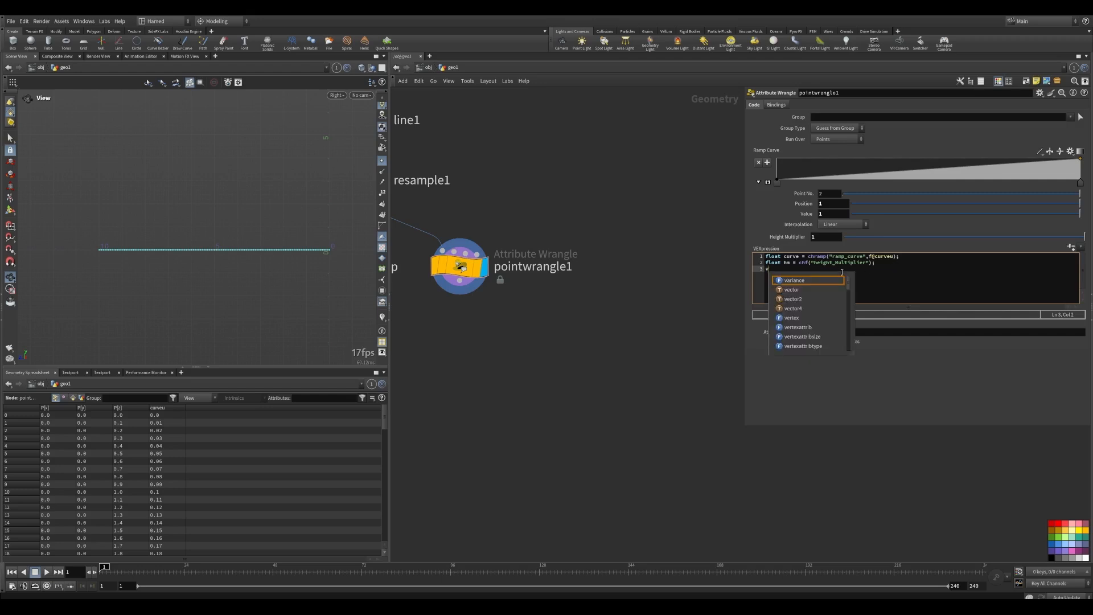
type("@P.y =")
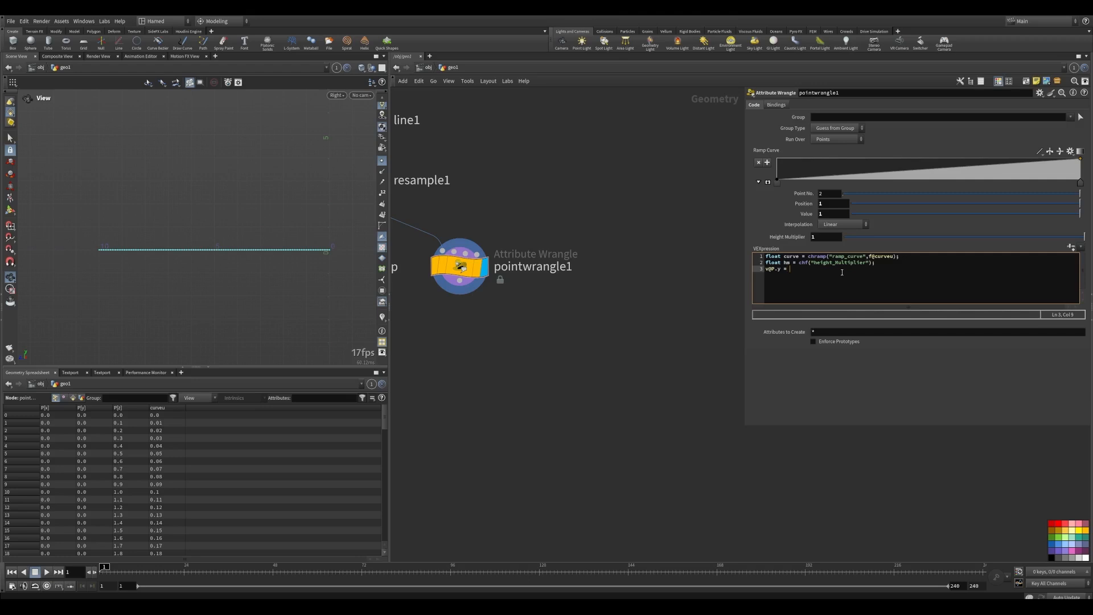
type("cur")
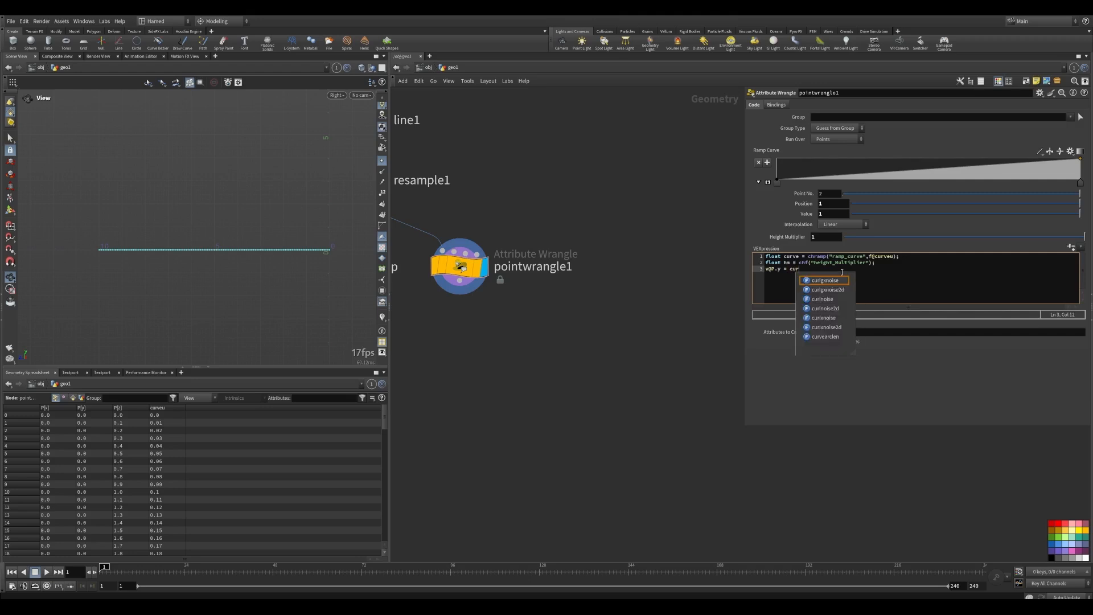
type("v")
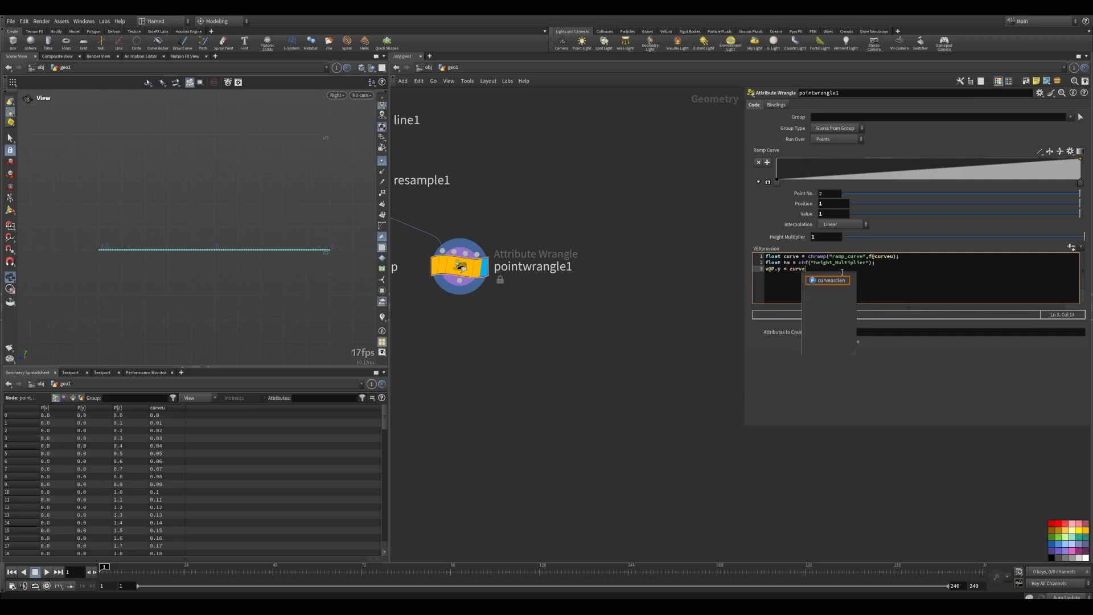
type("e * ")
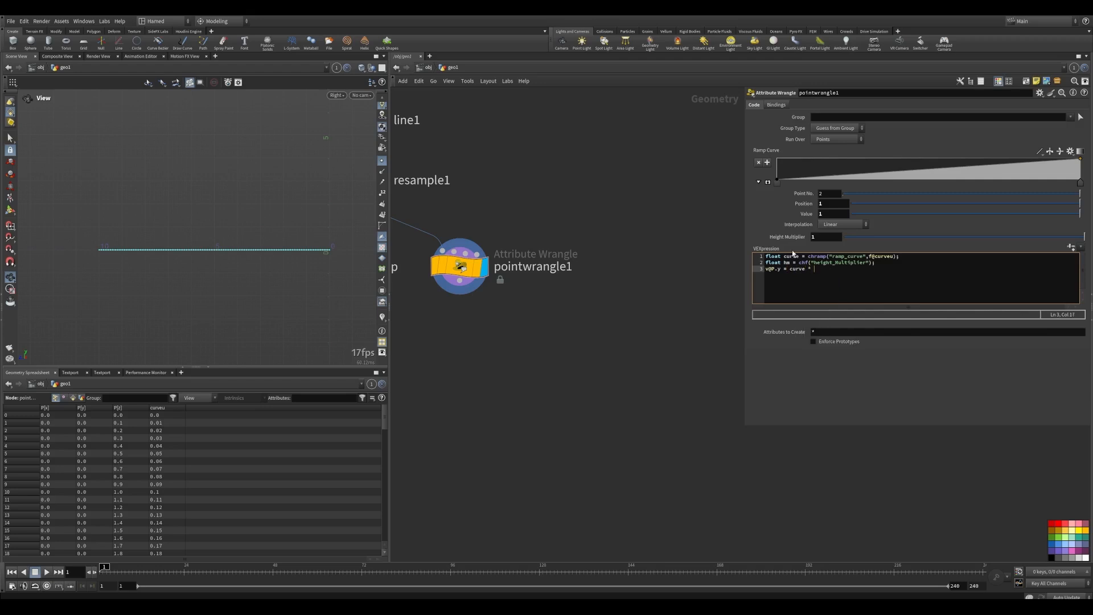
type("hm;")
key("ctrl+Return")
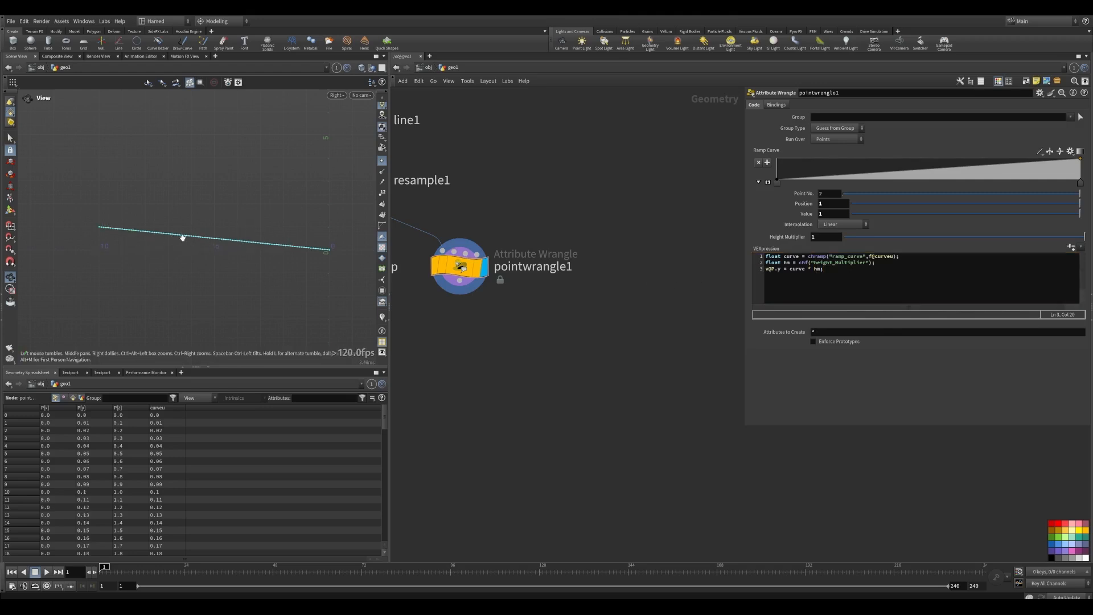
Shape pointwrangle1's Ramp Curve into a hill using a ramp preset, with Catmull-Rom interpolation and both end points at value 0.
left_click_drag(233, 248, 251, 221)
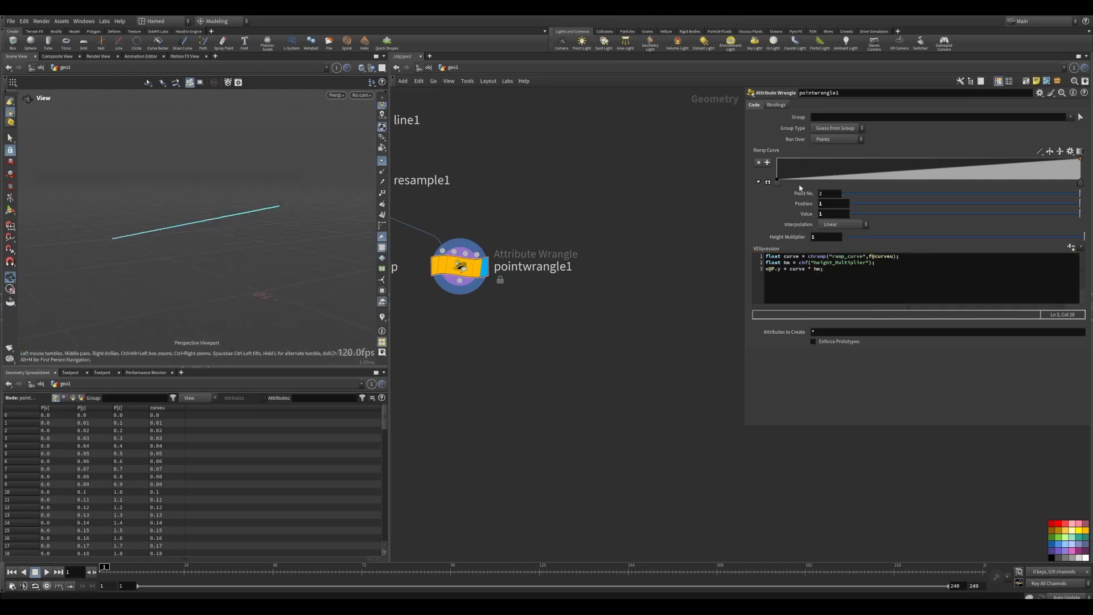
left_click(1070, 152)
left_click(1075, 170)
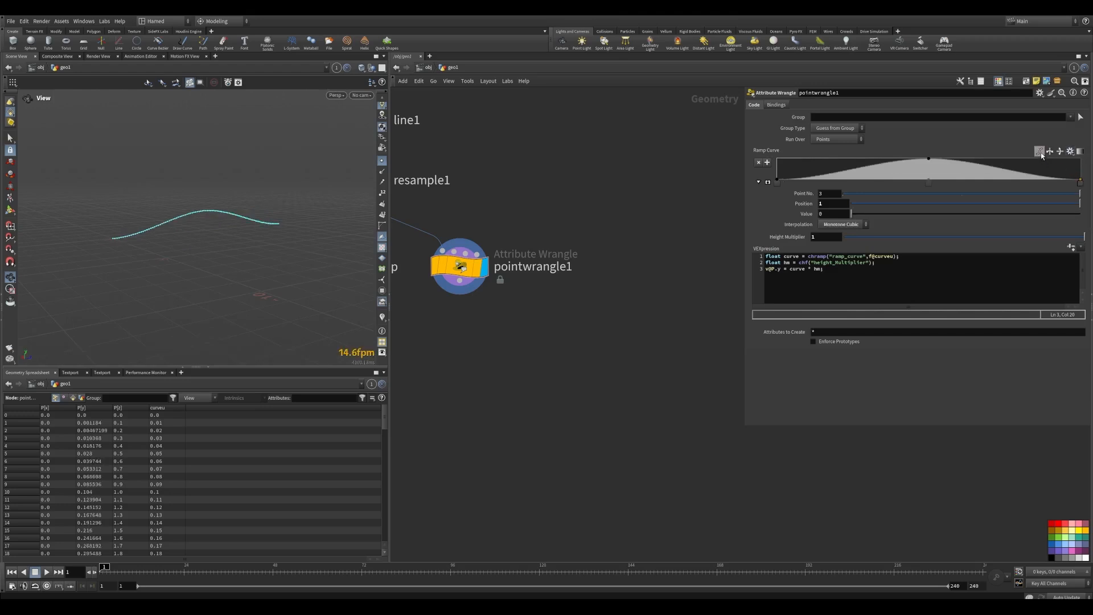
left_click(1070, 152)
left_click(753, 216)
mouse_move(173, 228)
left_mouse_down()
mouse_move(156, 228)
mouse_move(191, 229)
left_mouse_up()
mouse_move(777, 179)
left_mouse_down()
mouse_move(777, 169)
mouse_move(778, 183)
left_mouse_up()
mouse_move(1080, 181)
left_mouse_down()
mouse_move(1081, 166)
mouse_move(1081, 182)
left_mouse_up()
Color the Build_Base_curve_vop node orange-yellow to match pointwrangle1.
key("h")
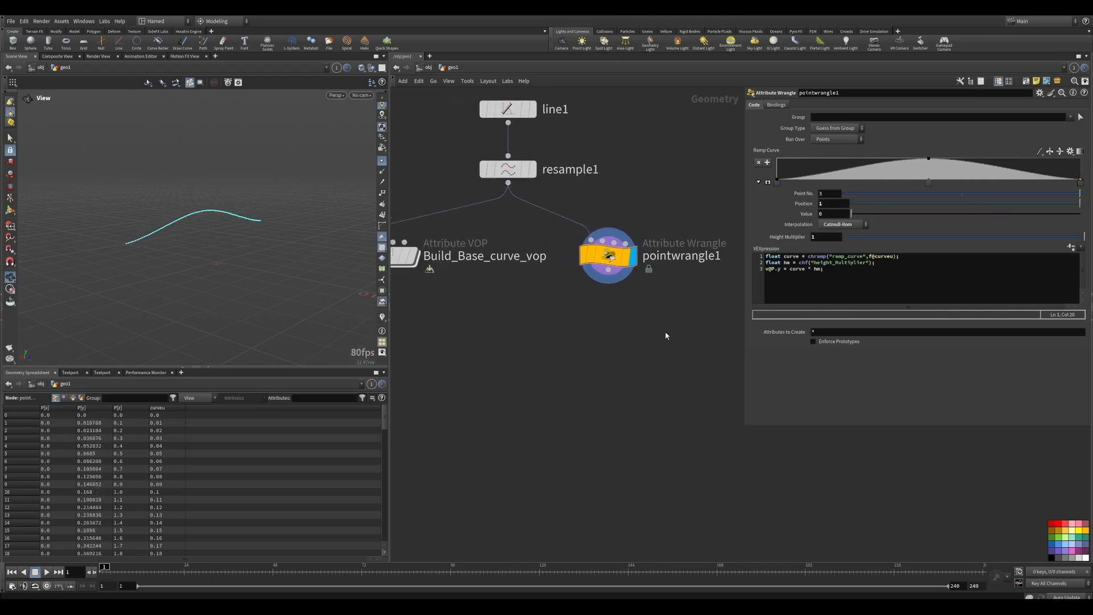
left_click(457, 275)
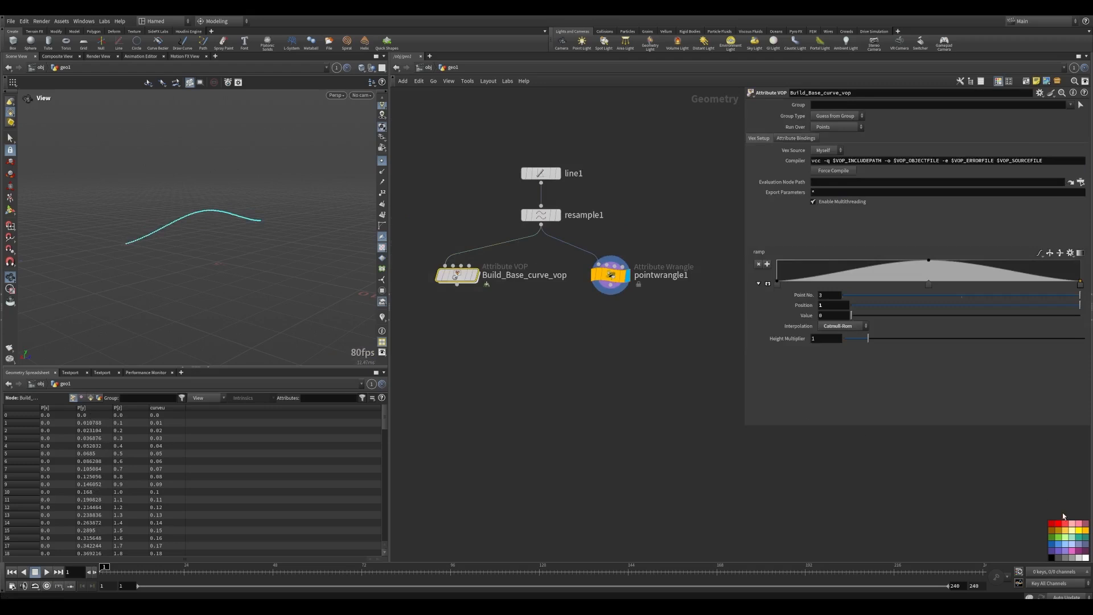
left_click(1085, 530)
scroll(556, 318, "up", 2)
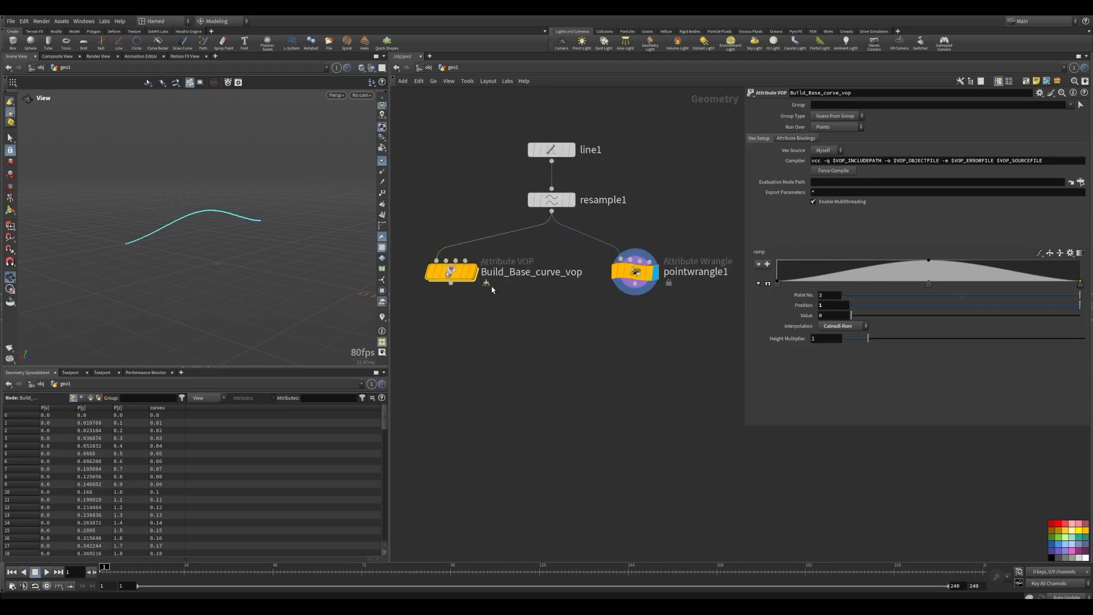
Rename pointwrangle1 to Build_Base_curve_vex, reusing the name pattern of the VOP node.
middle_click_drag(557, 308, 518, 302)
double_click(528, 274)
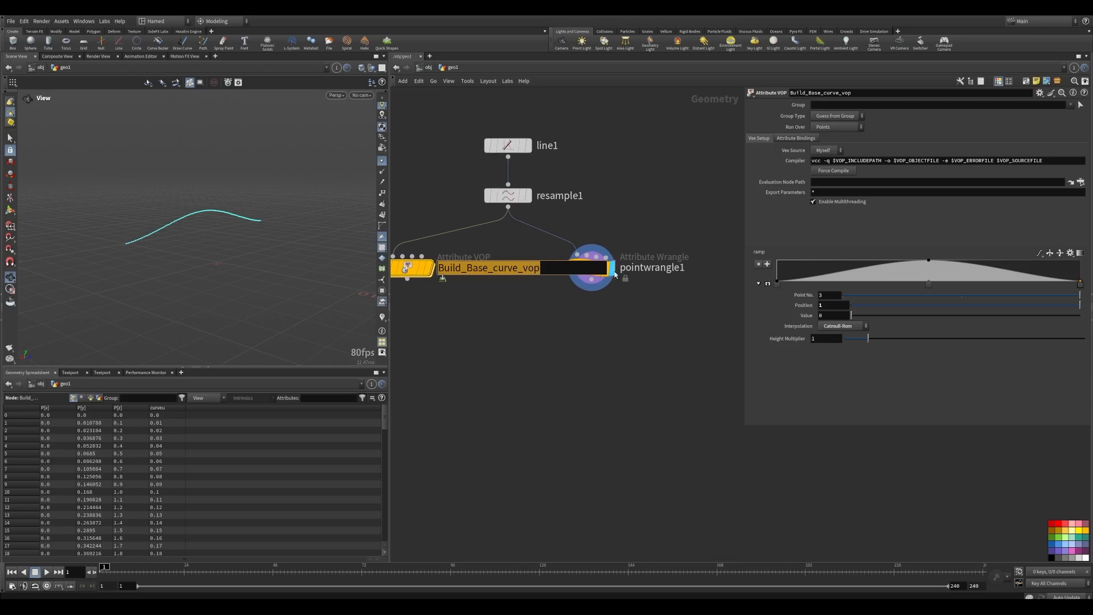
double_click(638, 270)
key("ctrl+a")
type("Build_Base_curve_vop")
key("BackSpace")
key("BackSpace")
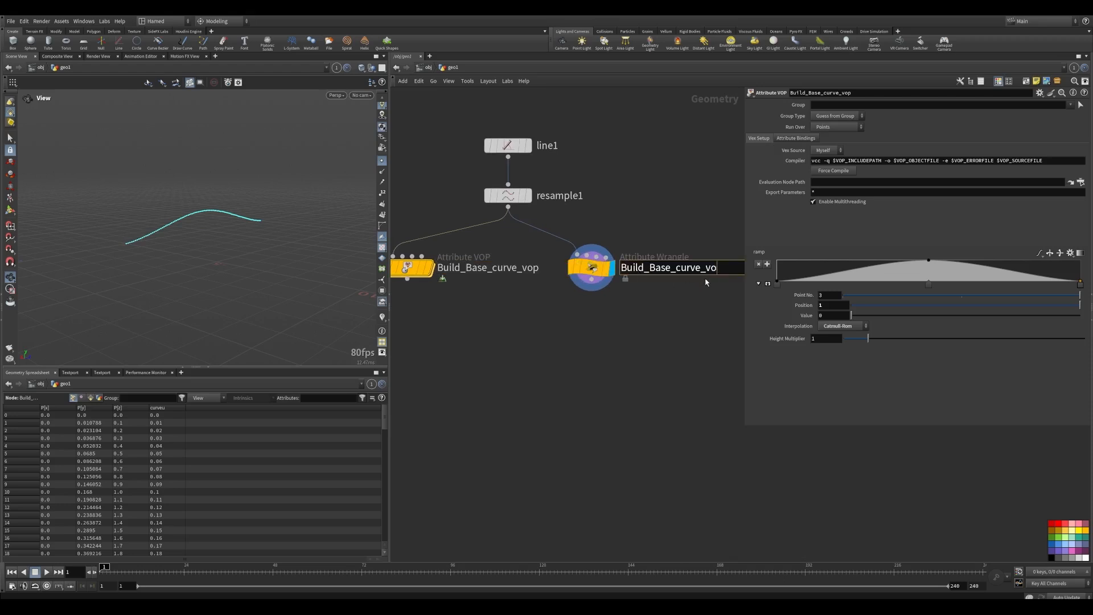
type("x")
key("Return")
double_click(711, 269)
key("Left")
type("e")
key("Return")
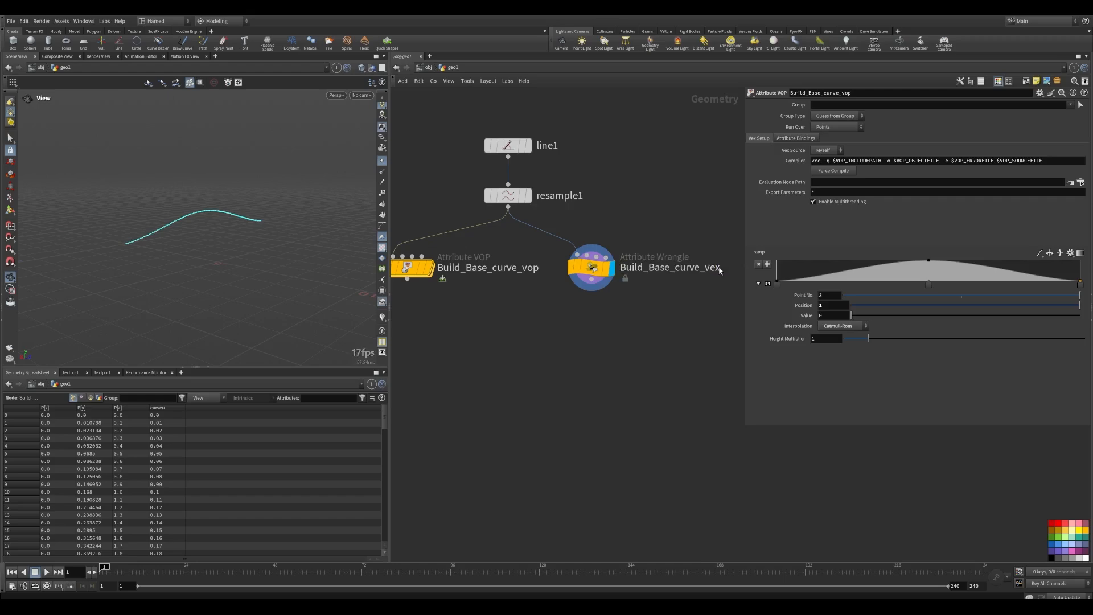
scroll(513, 325, "down", 2)
middle_click_drag(514, 325, 554, 313)
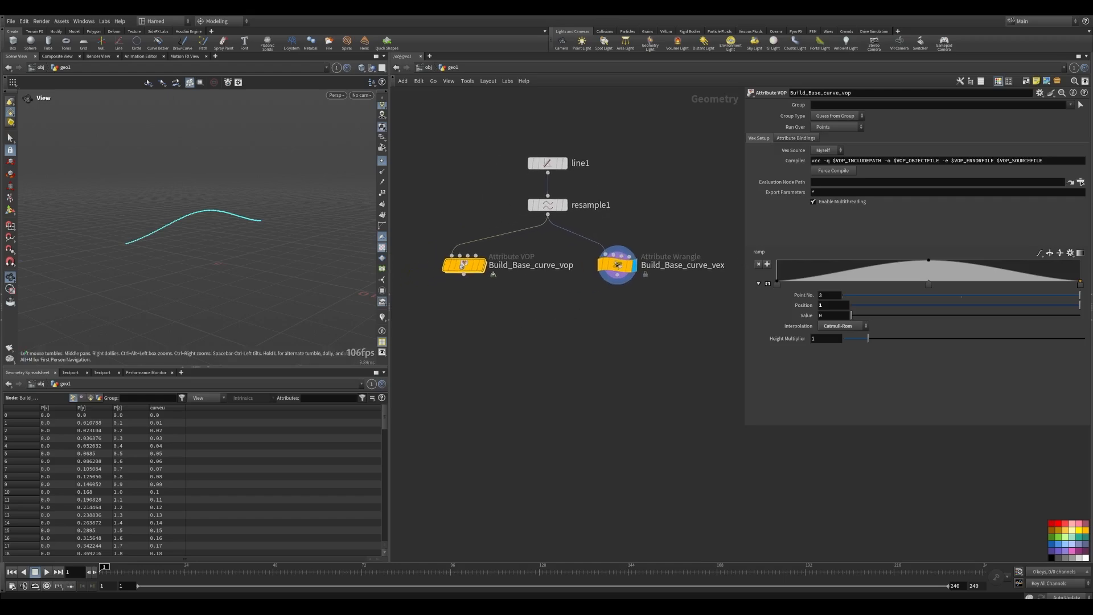
middle_click_drag(484, 324, 487, 304)
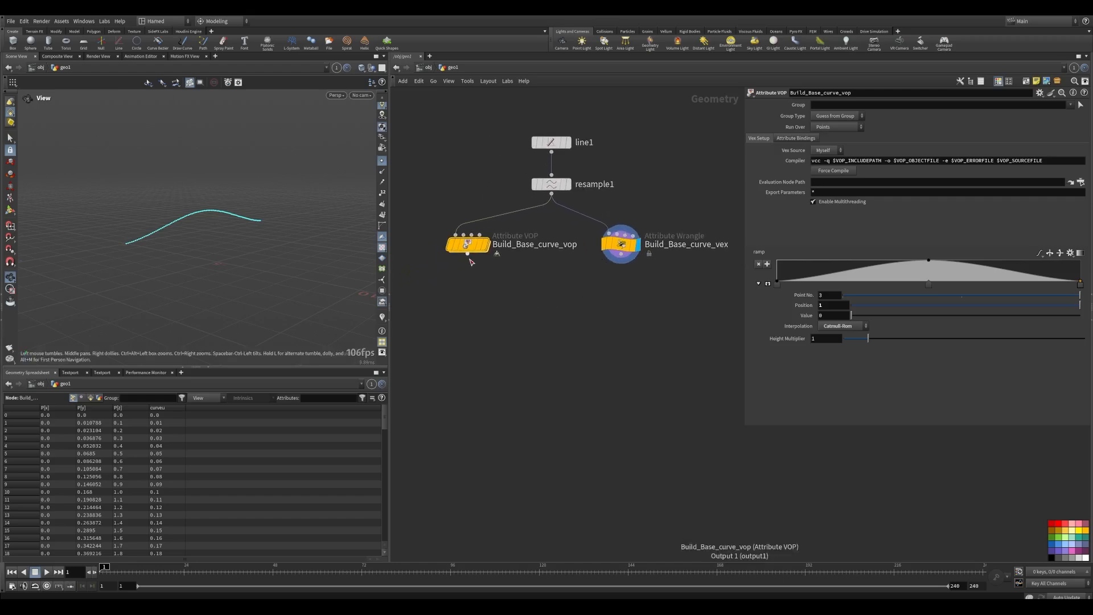
Add a Switch node below the two curve nodes and wire Build_Base_curve_vop and Build_Base_curve_vex into its input, in that order.
key("Tab")
type("s")
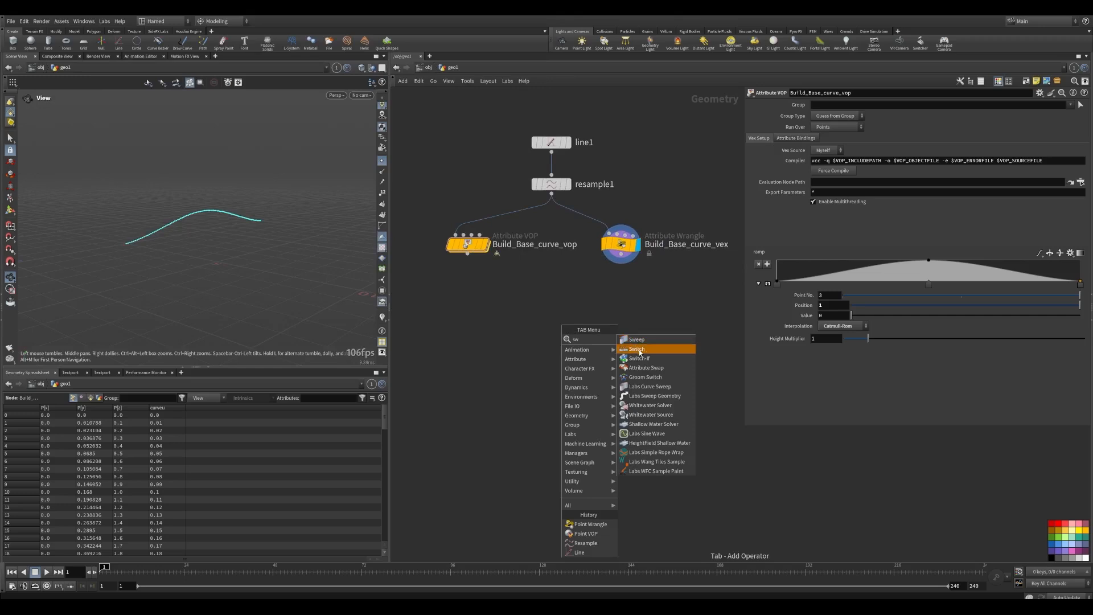
left_click(637, 349)
left_click(539, 319)
left_click(468, 254)
left_click(538, 309)
left_click(621, 254)
left_click(546, 309)
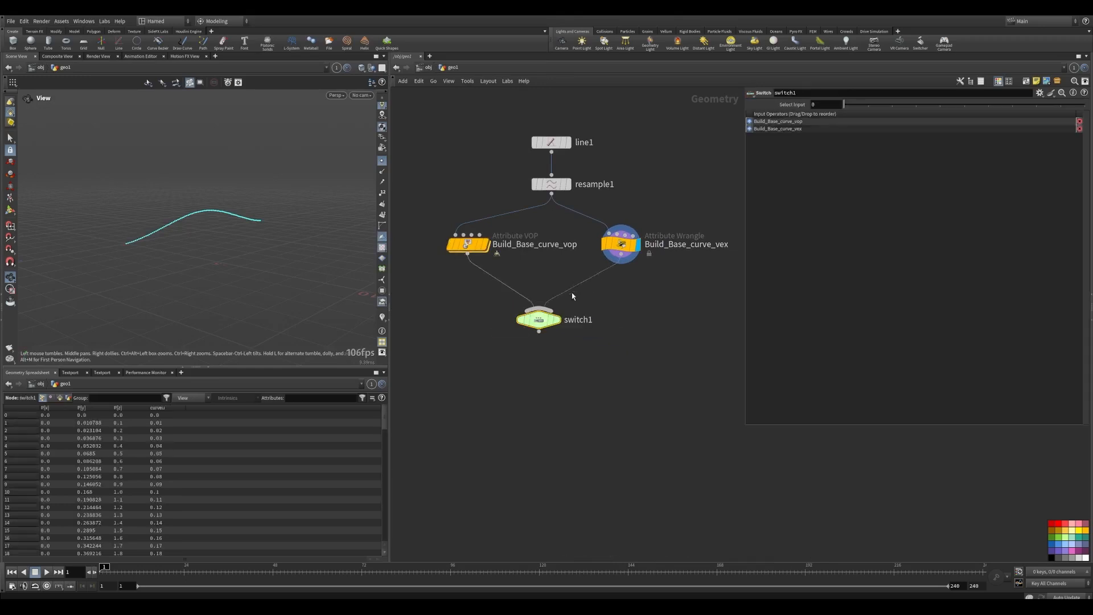
Display switch1, center it beneath the two curve nodes, and set its Select Input to 1.
mouse_move(560, 323)
left_click(563, 300)
left_click_drag(539, 320, 552, 315)
left_click_drag(581, 341, 515, 296)
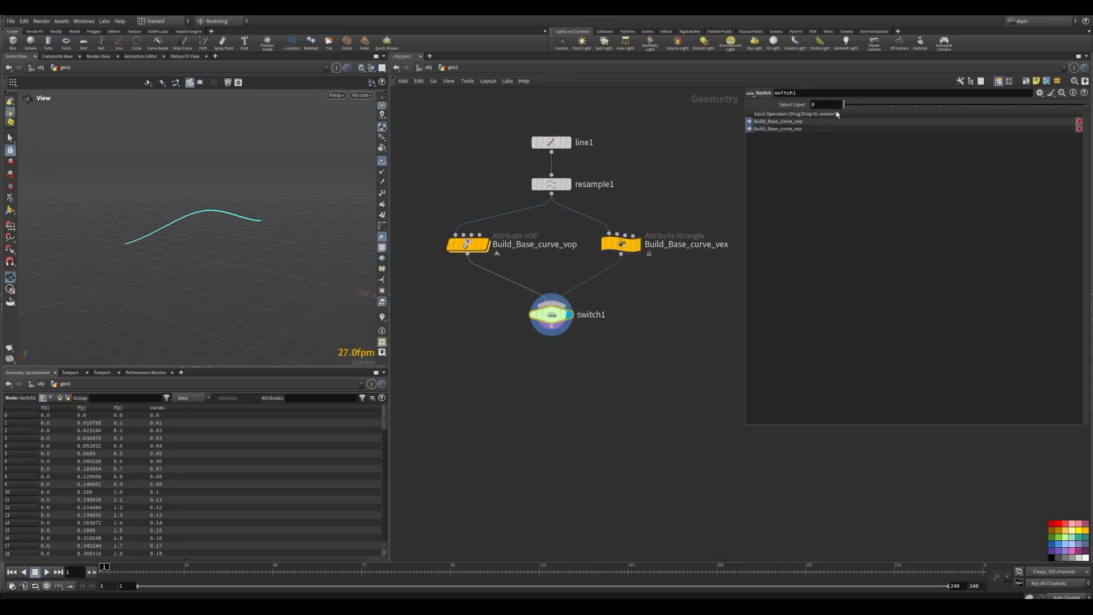
left_click_drag(852, 104, 867, 106)
middle_click_drag(673, 365, 662, 337)
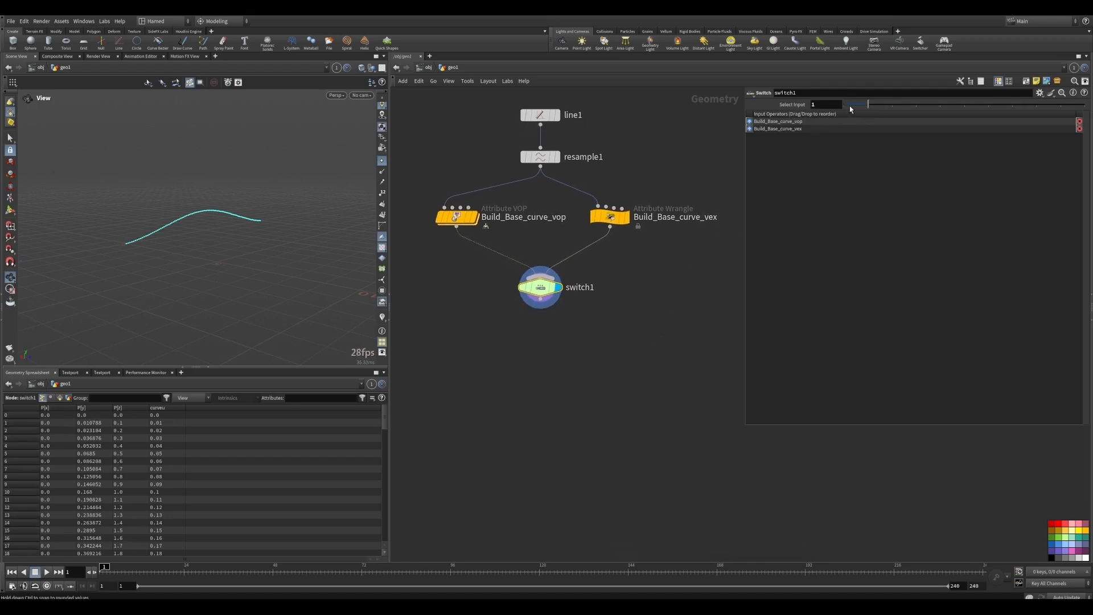
Add a Null node directly below switch1 and connect it to the switch's output.
middle_click_drag(568, 339, 565, 320)
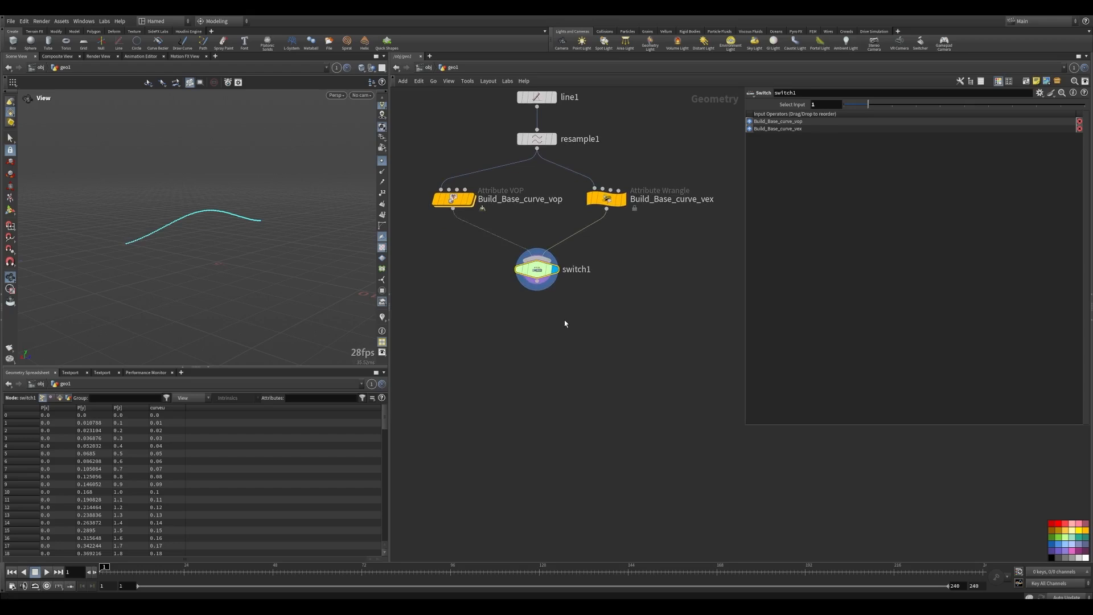
key("Tab")
type("nu")
left_click(630, 333)
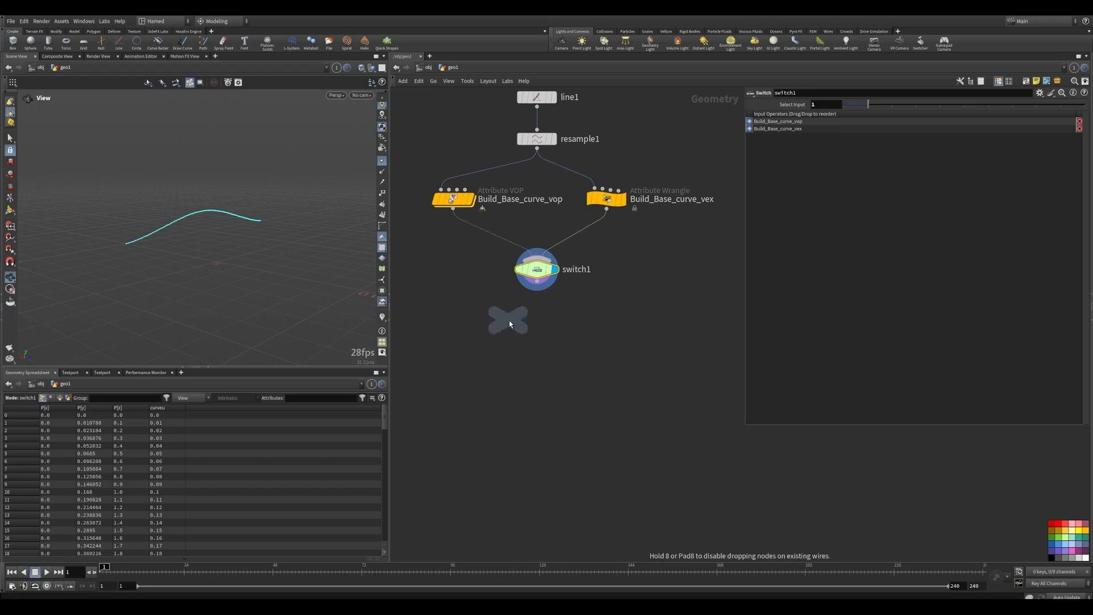
left_click(506, 318)
left_click_drag(508, 319, 541, 329)
Rename the Null node to OUT_BASE_CURVE.
double_click(567, 328)
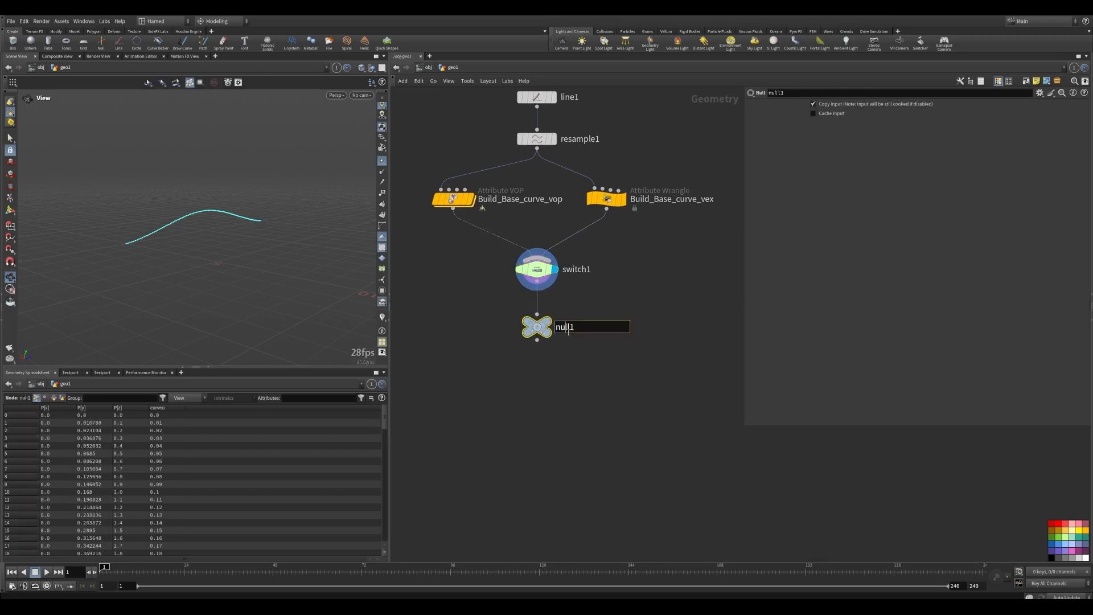
key("ctrl+a")
type("OUT_BASE_CURVE")
key("Return")
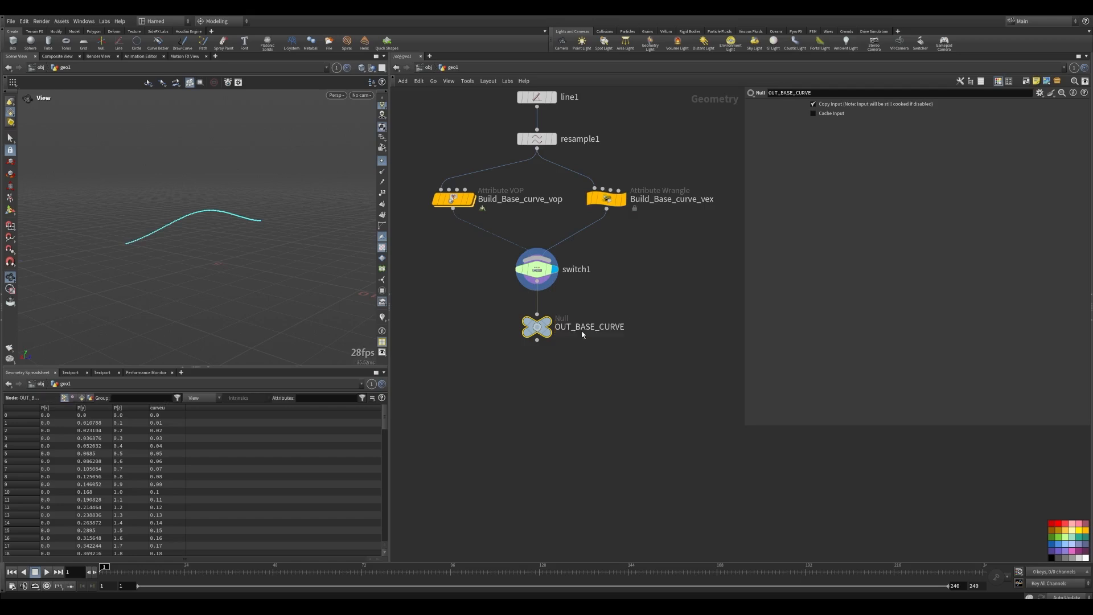
Set the display flag on OUT_BASE_CURVE and color the node black.
scroll(584, 333, "down", 5)
left_click(584, 326)
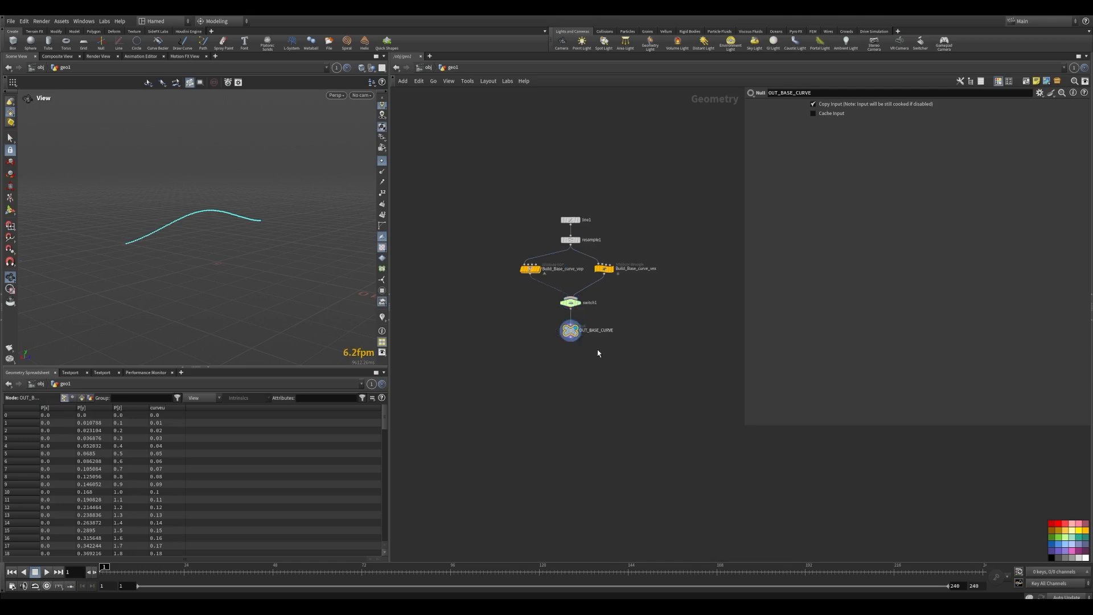
left_click(1052, 557)
Enclose all six nodes, from line1 to OUT_BASE_CURVE, in a network box and slightly enlarge the box.
middle_click_drag(718, 387, 676, 400)
left_click_drag(668, 397, 458, 204)
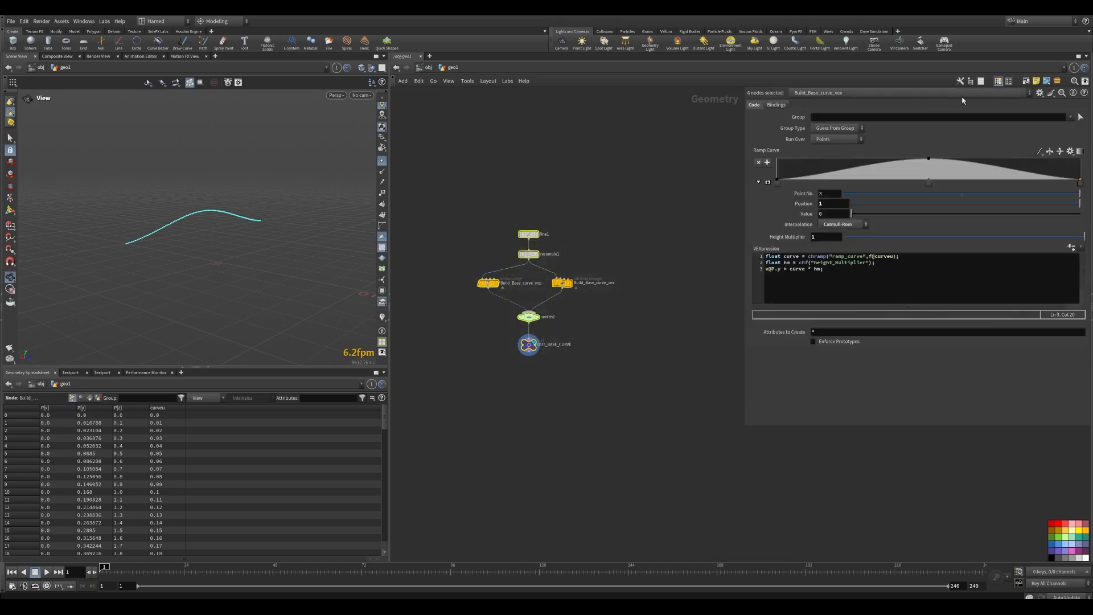
left_click(1027, 80)
left_click_drag(513, 227, 493, 173)
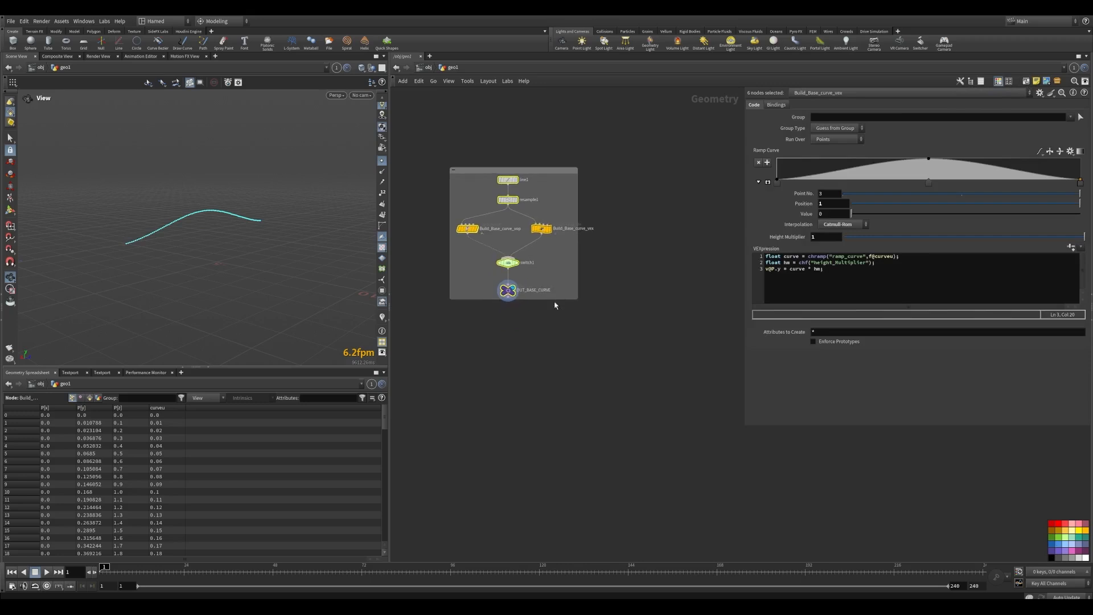
left_click_drag(577, 300, 582, 306)
left_click(537, 345)
middle_click_drag(521, 353, 549, 340)
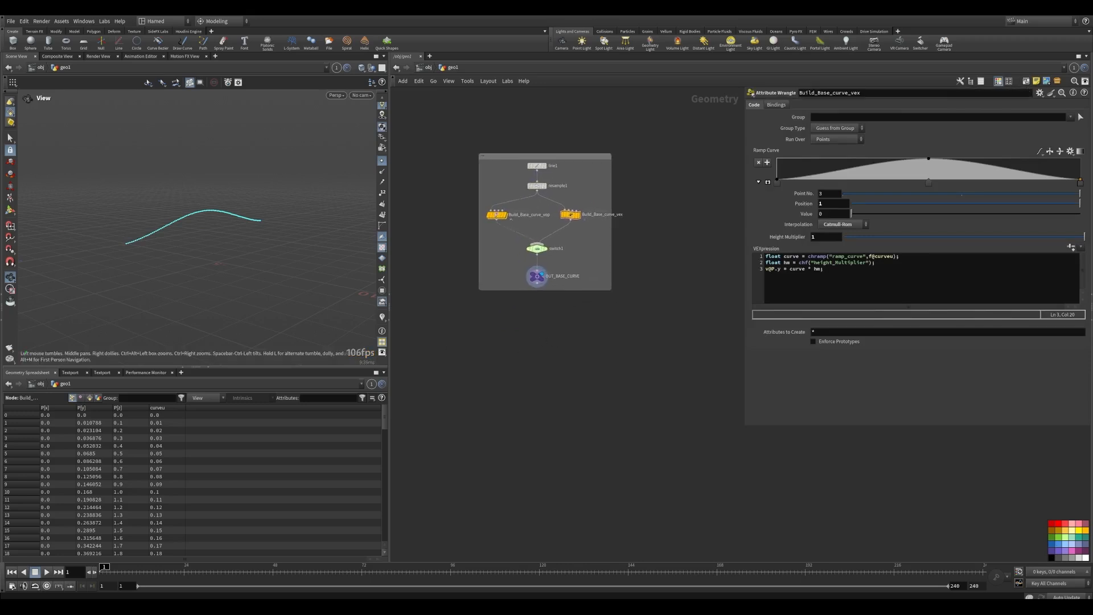
left_click_drag(200, 222, 199, 246)
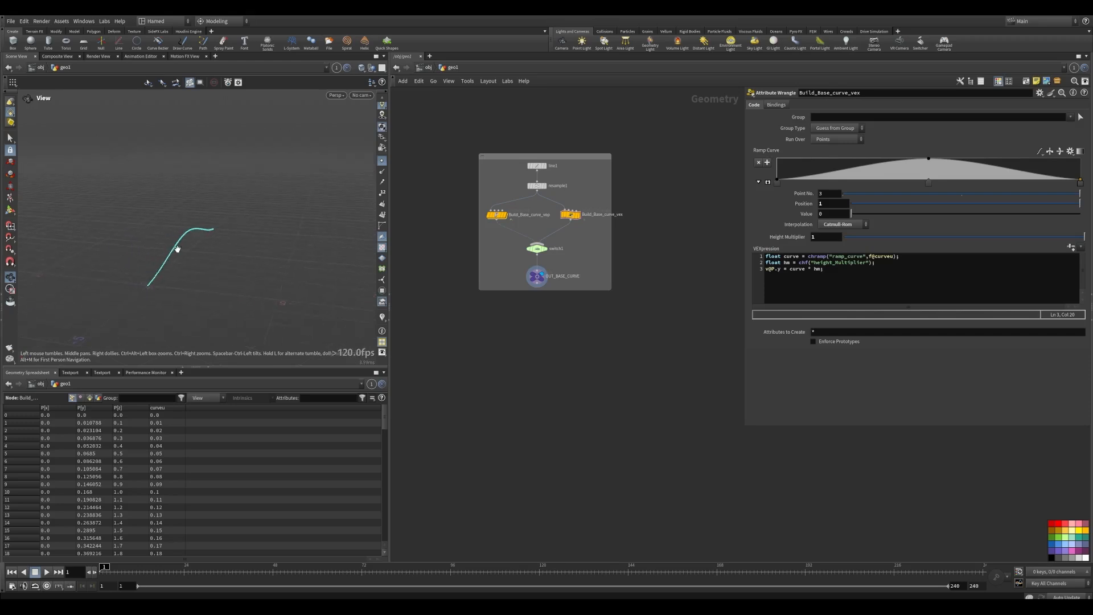